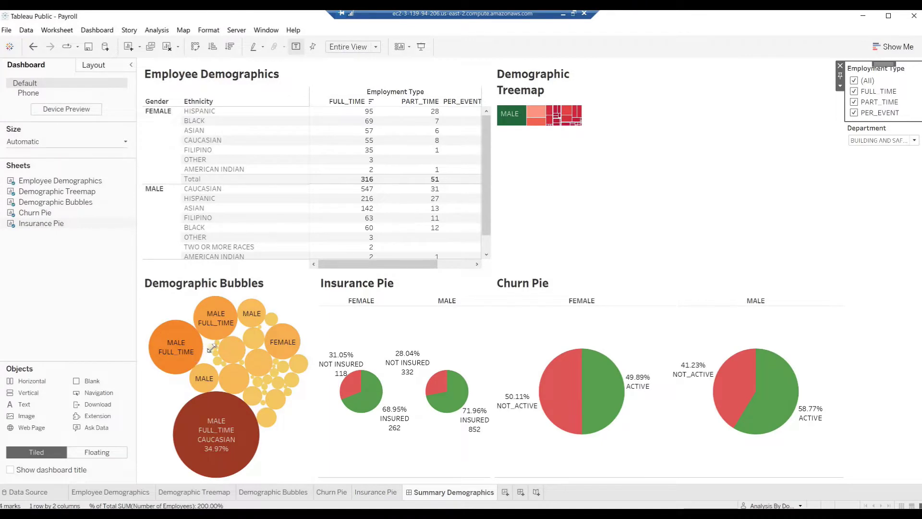
- Duplicate the Churn Pie worksheet
left_click(327, 492)
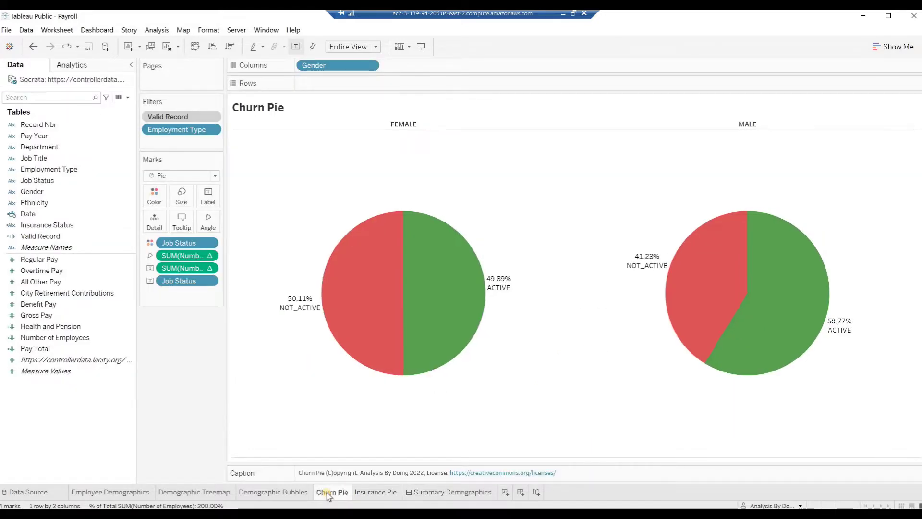
right_click(326, 492)
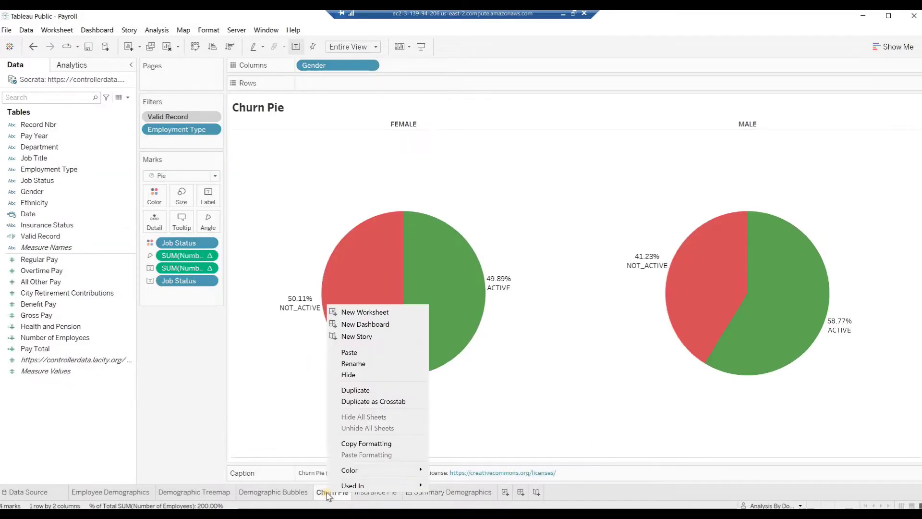
left_click(362, 390)
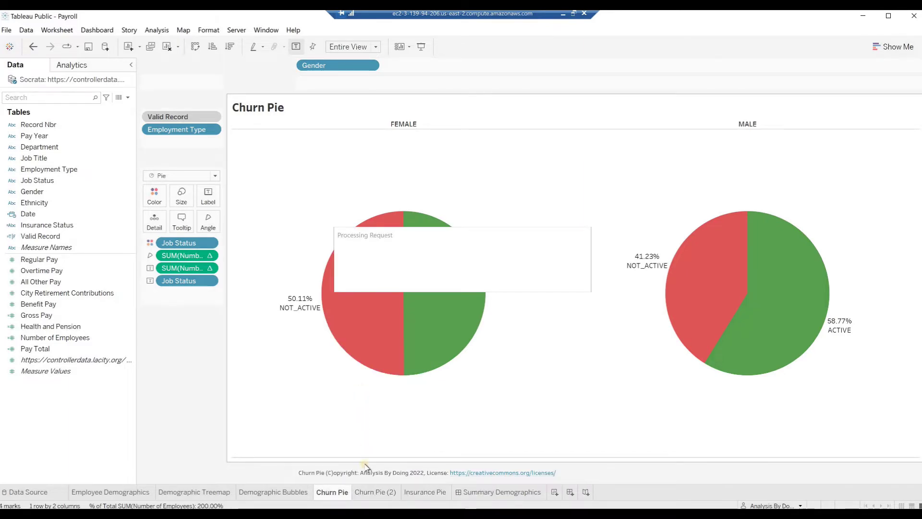
- Rename the duplicated worksheet City Expenses and move it after the Summary Demographics dashboard
double_click(368, 491)
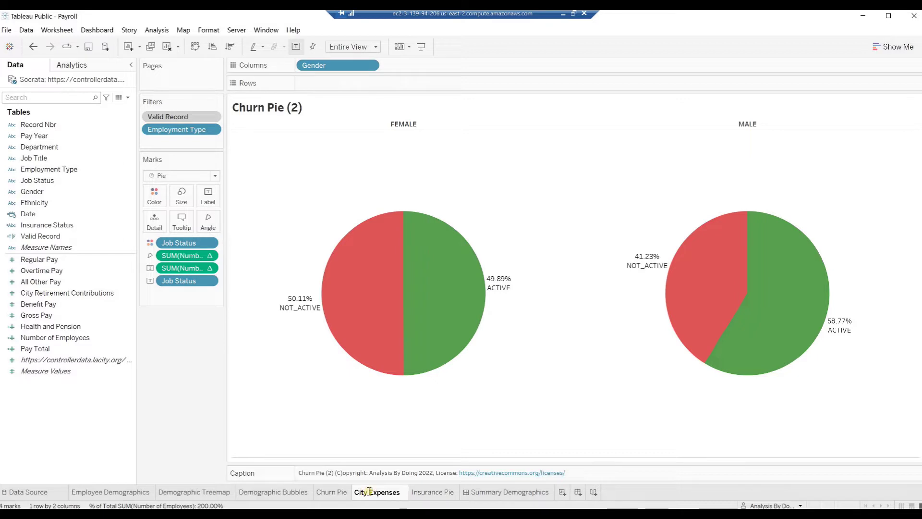
type("City Expenses")
key("Return")
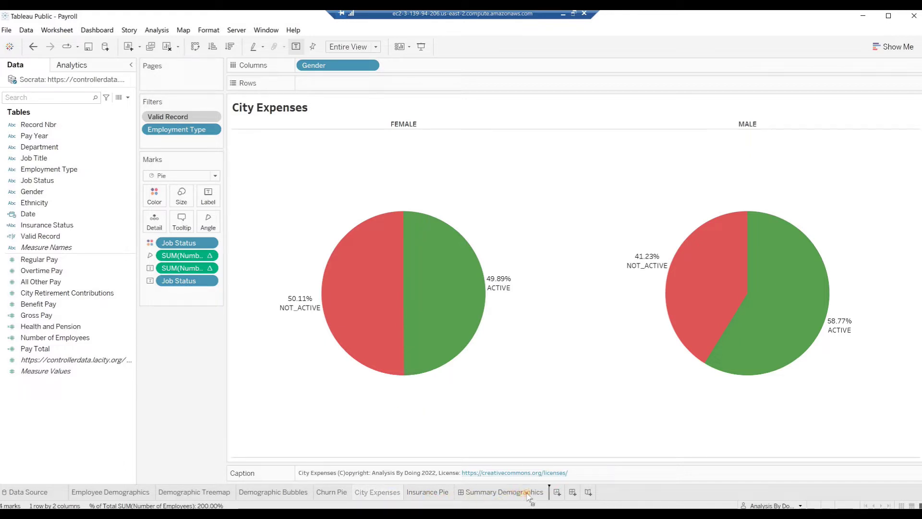
left_click_drag(528, 495, 533, 495)
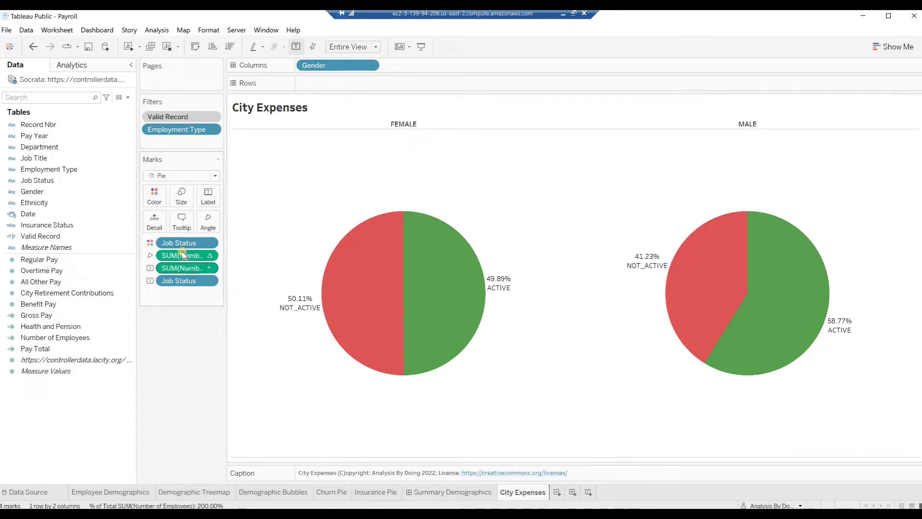
- Remove all Job Status and Number of Employees fields from the marks and the Employment Type filter from the City Expenses sheet
mouse_move(183, 257)
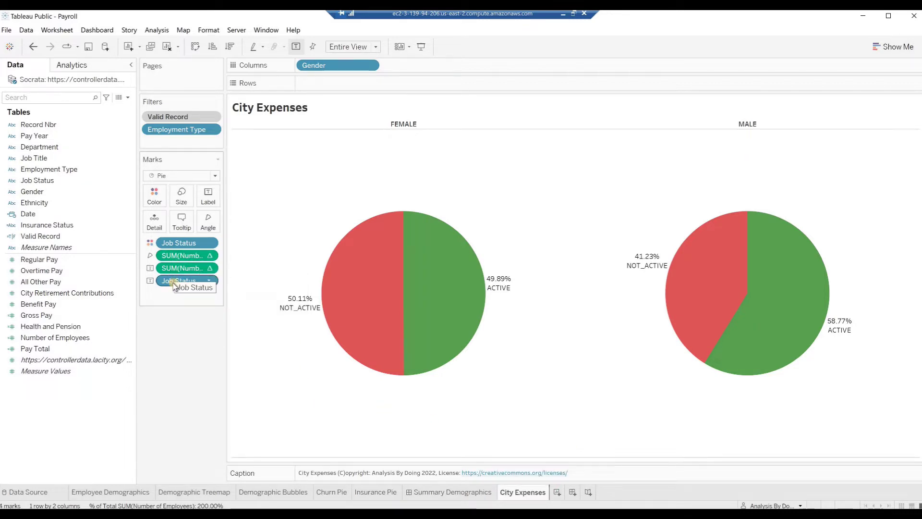
left_click_drag(124, 397, 105, 424)
left_click_drag(185, 269, 165, 394)
left_click_drag(185, 255, 188, 388)
left_click_drag(173, 247, 175, 372)
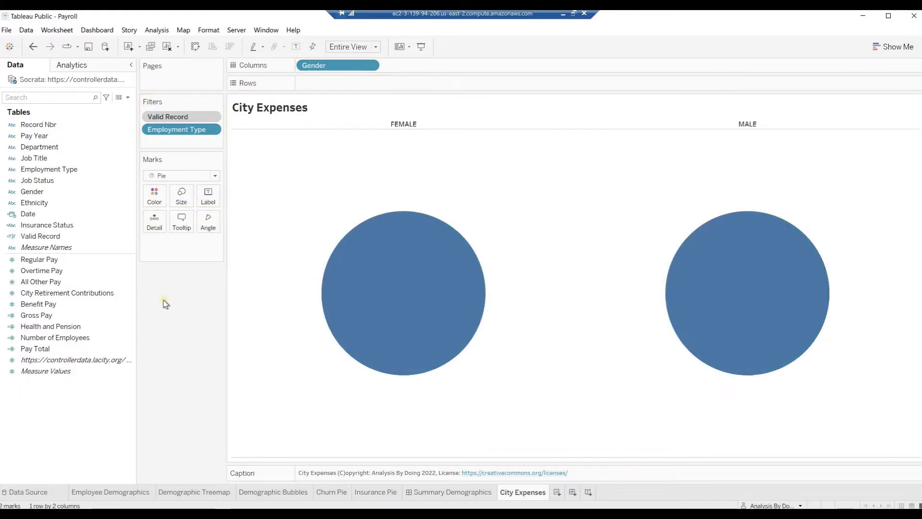
left_click_drag(174, 131, 162, 356)
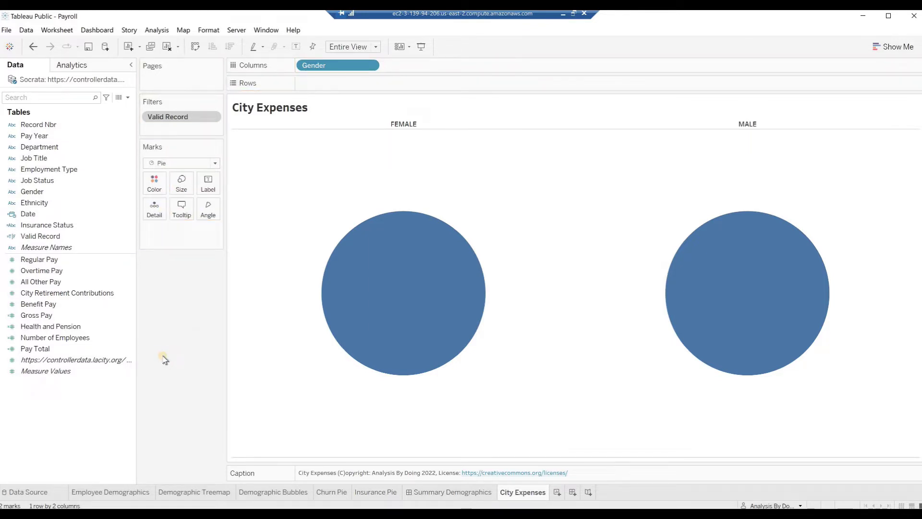
- Change the mark type to Bar and add Gross Pay to the rows
left_click(215, 164)
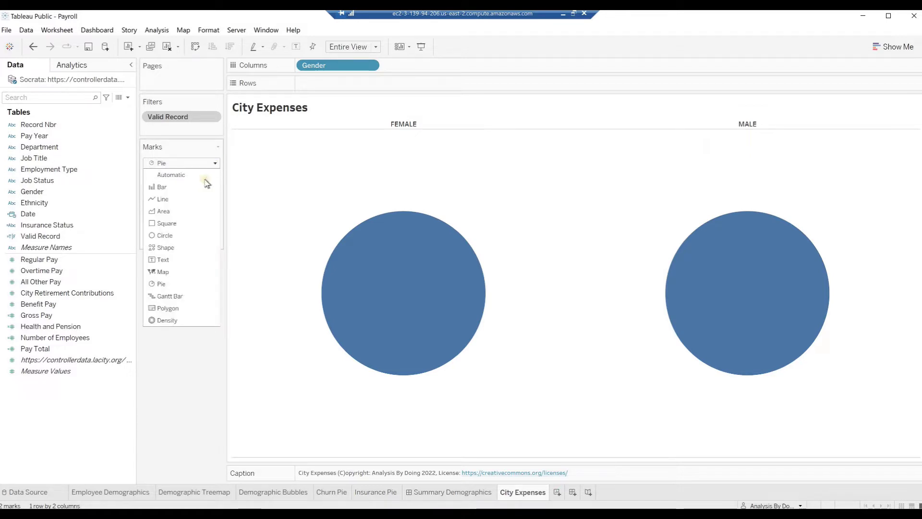
left_click(180, 191)
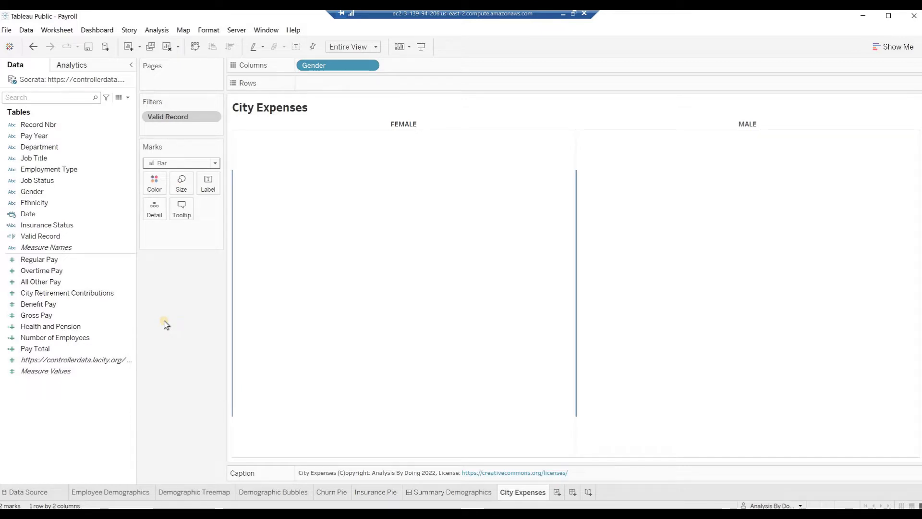
left_click(45, 317)
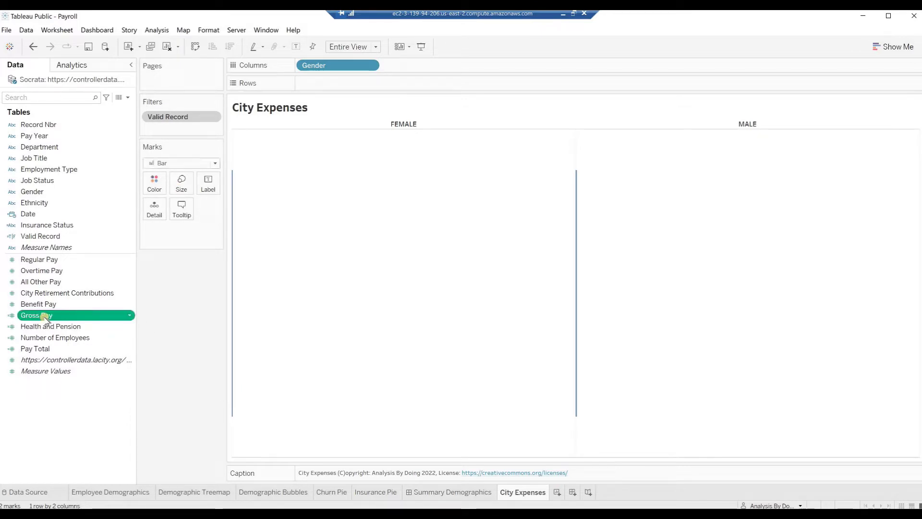
left_click_drag(45, 317, 323, 84)
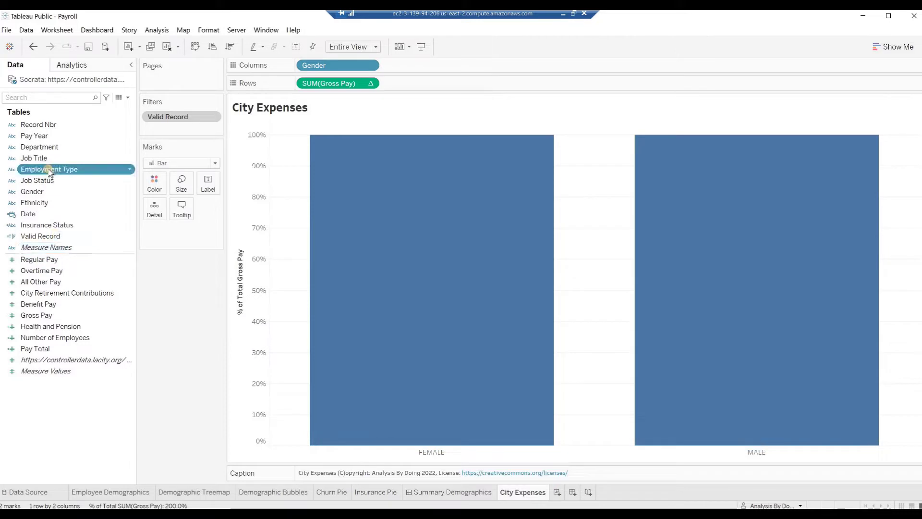
- Split the bars by Employment Type in the columns, after Gender, and color them by Employment Type
left_click_drag(50, 171, 421, 67)
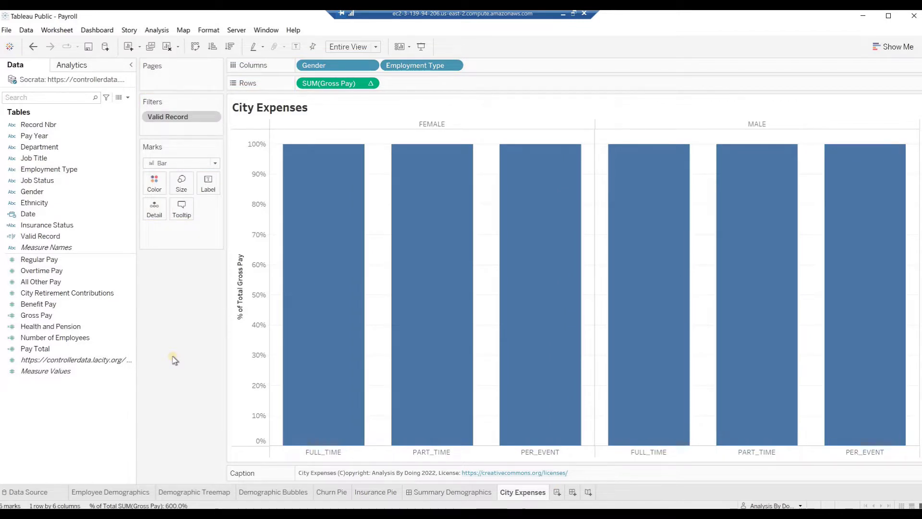
left_click(29, 170)
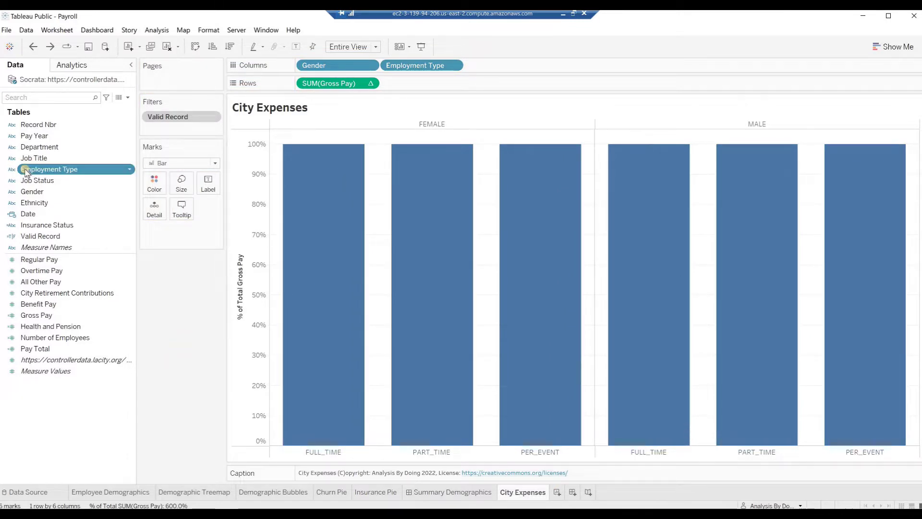
left_click_drag(28, 171, 154, 180)
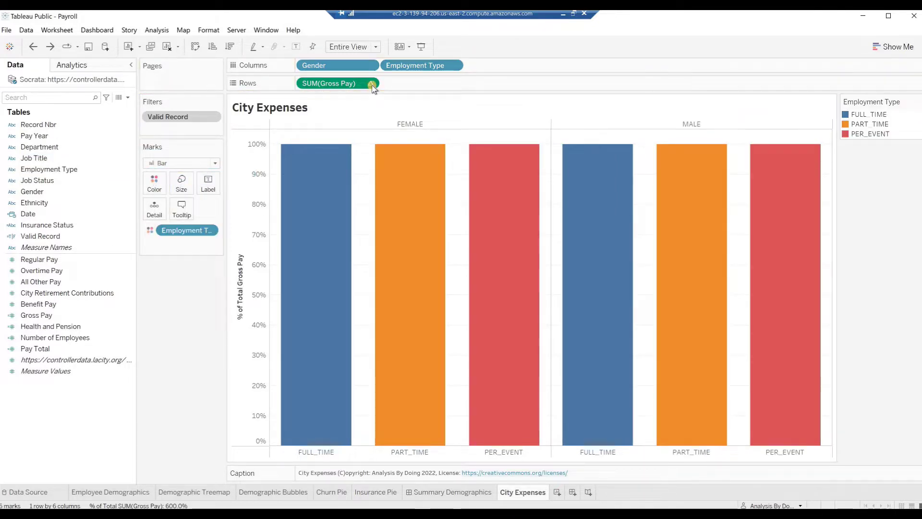
- Clear the table calculation on SUM(Gross Pay) and hide the Employment Type color legend
left_click(371, 84)
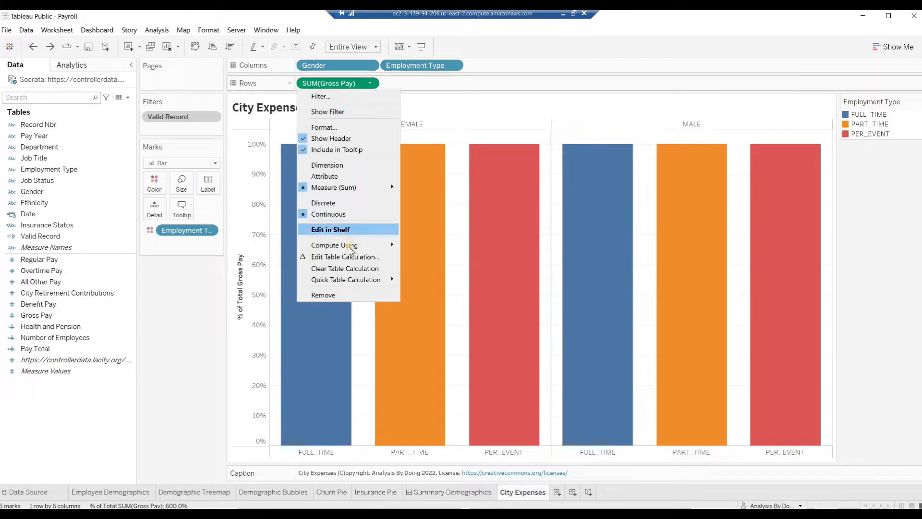
left_click(349, 268)
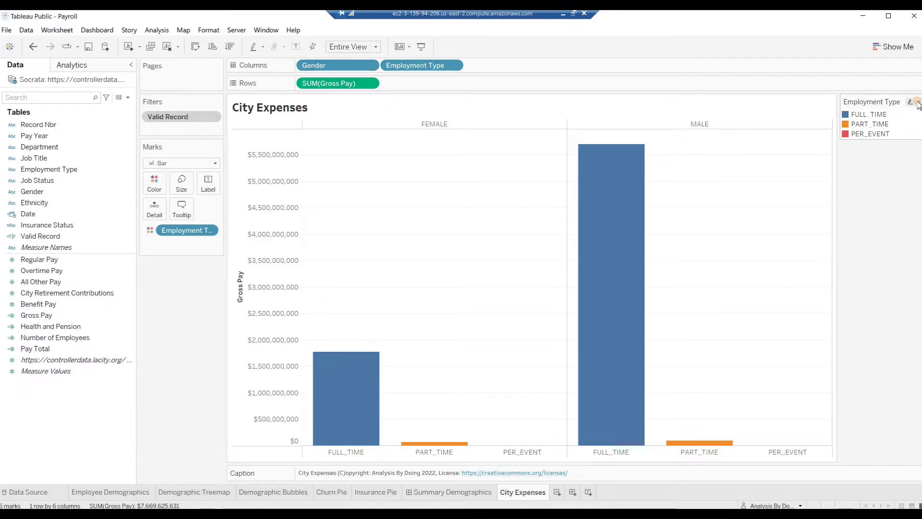
left_click(918, 102)
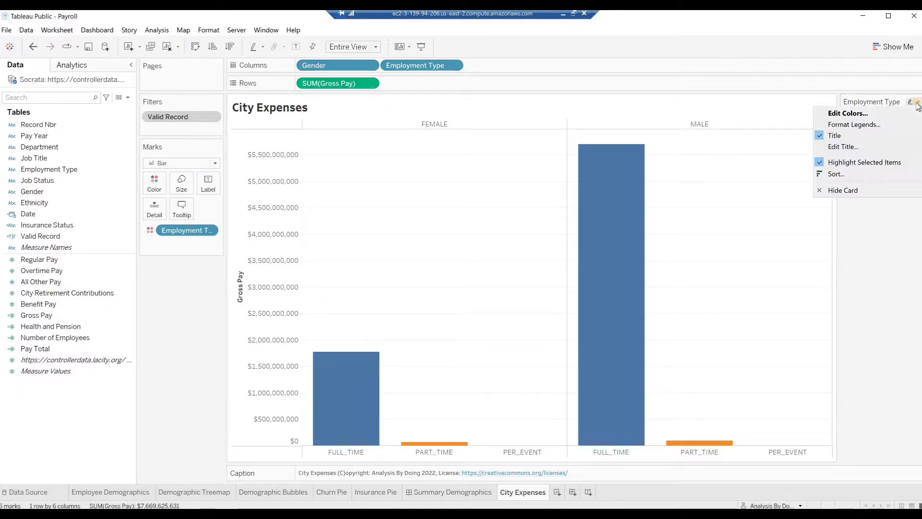
left_click(840, 192)
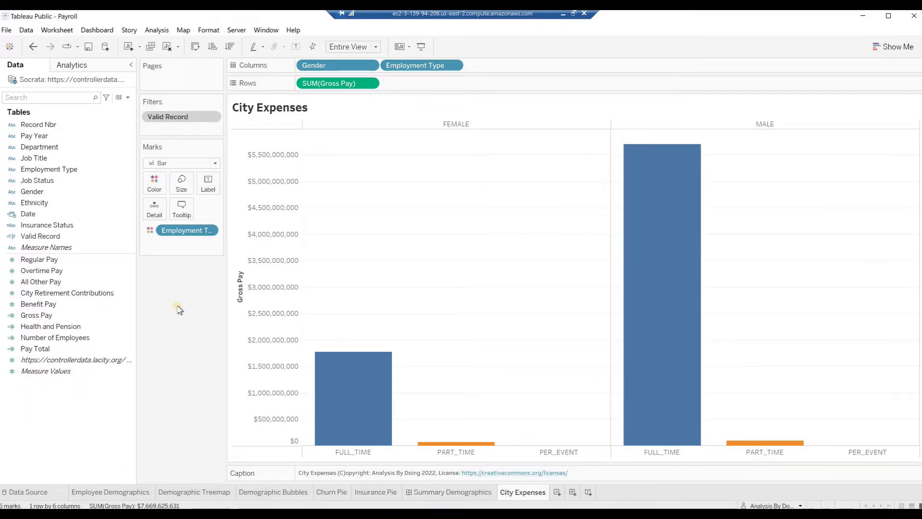
- Capture a full-screen screenshot of the City Expenses chart in presentation mode, then return to the normal view
key("F7")
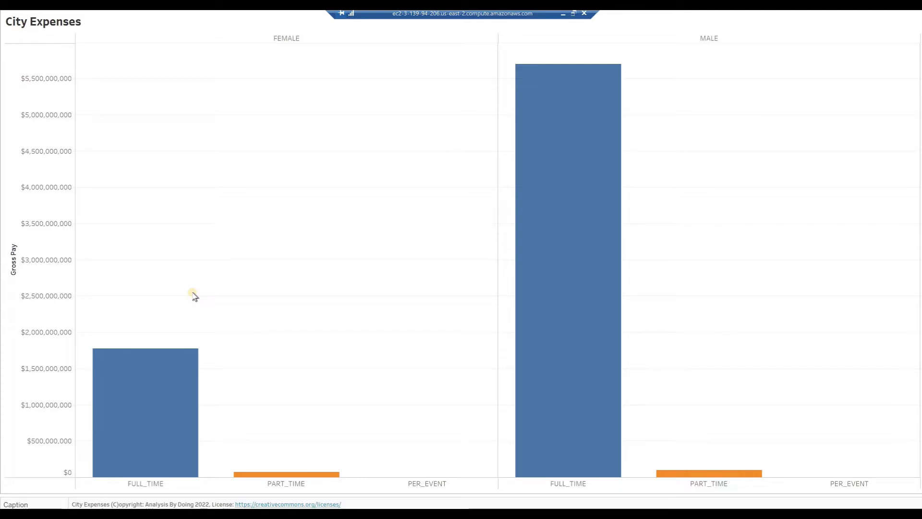
key("super+shift+s")
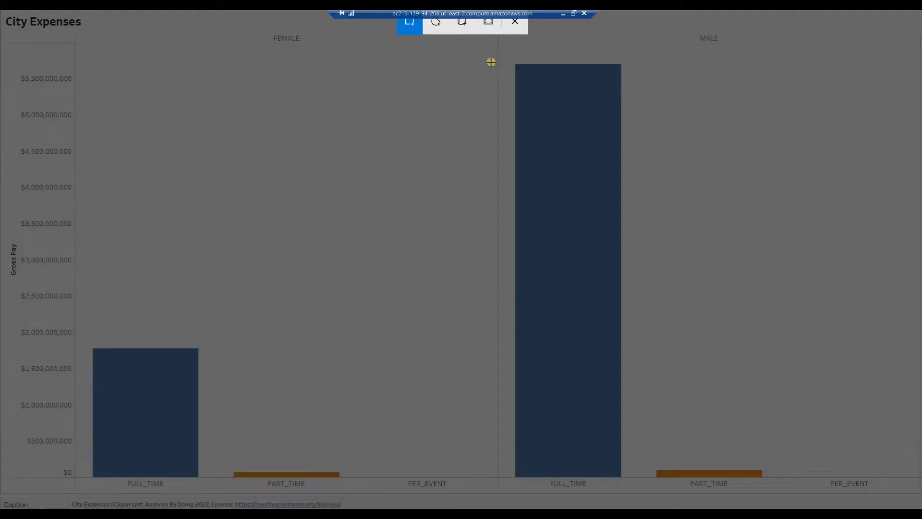
left_click(488, 24)
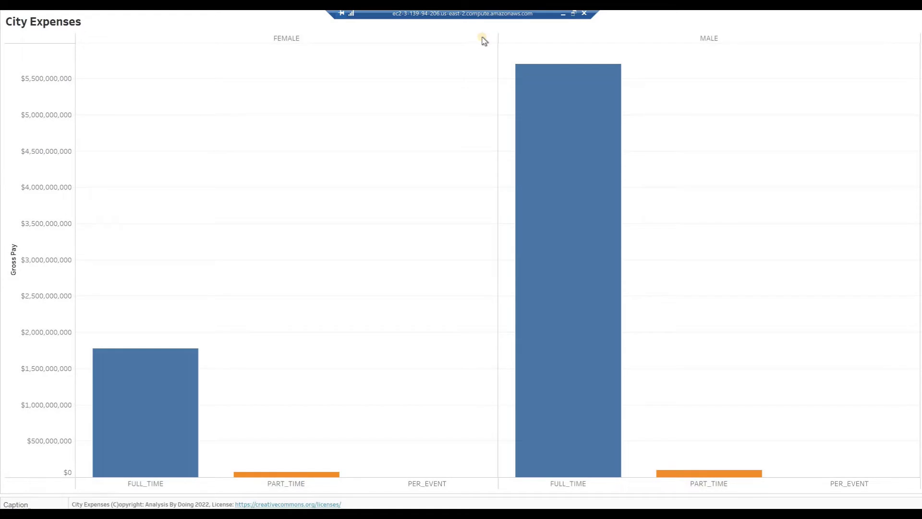
key("Escape")
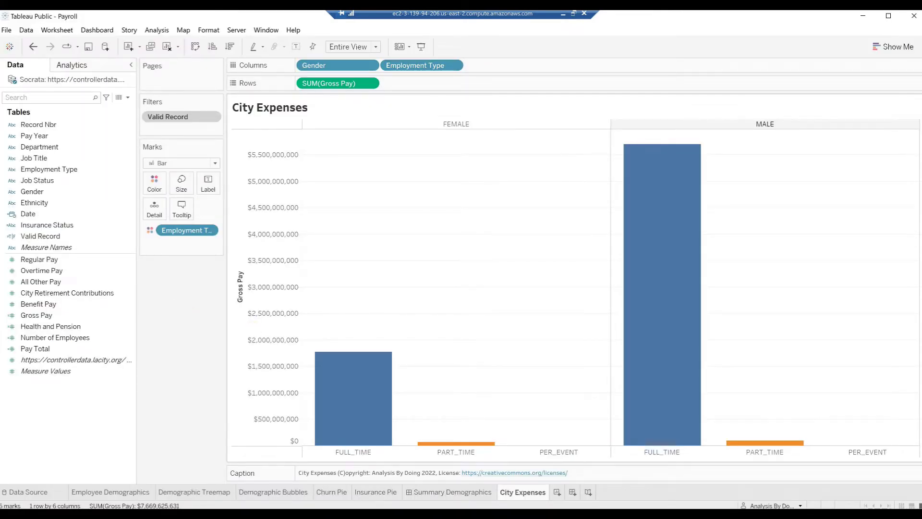
- Switch to the Tableau-Payroll-Project-Reports presentation in WPS Office and insert a new slide after the City Employee Expenditure slide
mouse_move(918, 226)
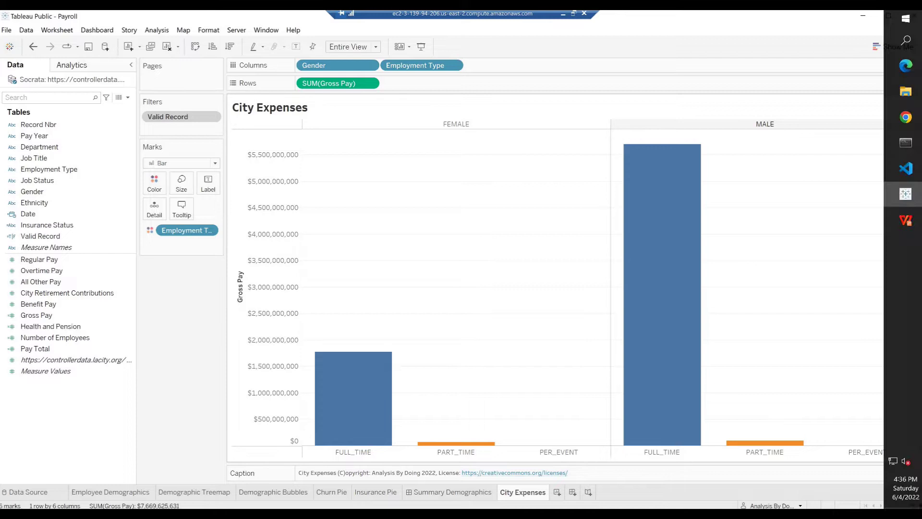
left_click(900, 230)
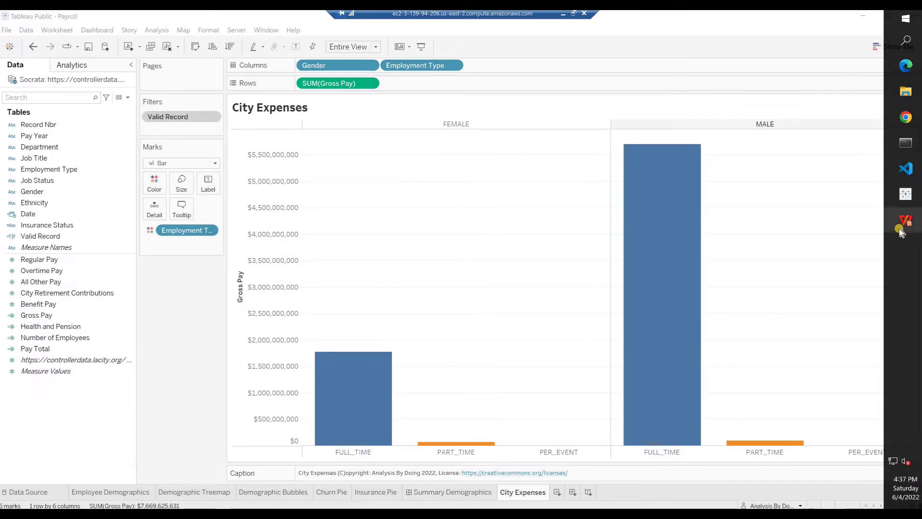
mouse_move(901, 232)
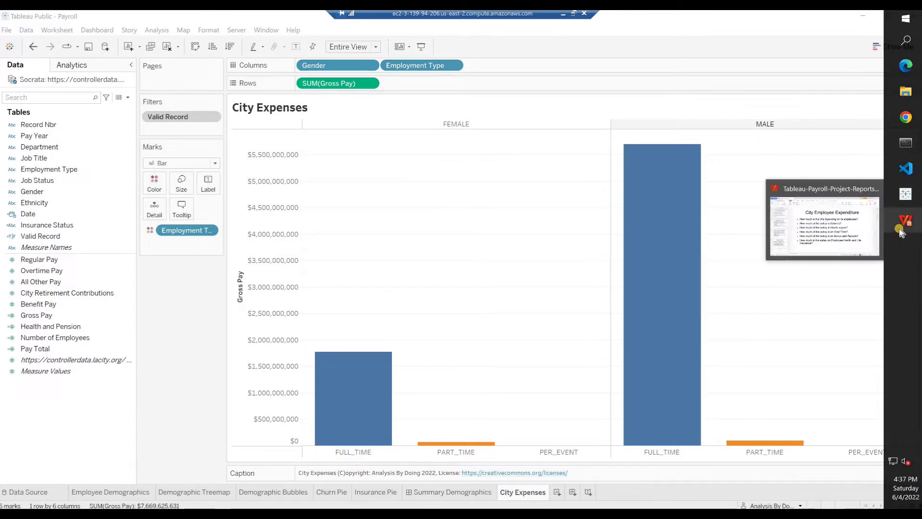
left_click(825, 190)
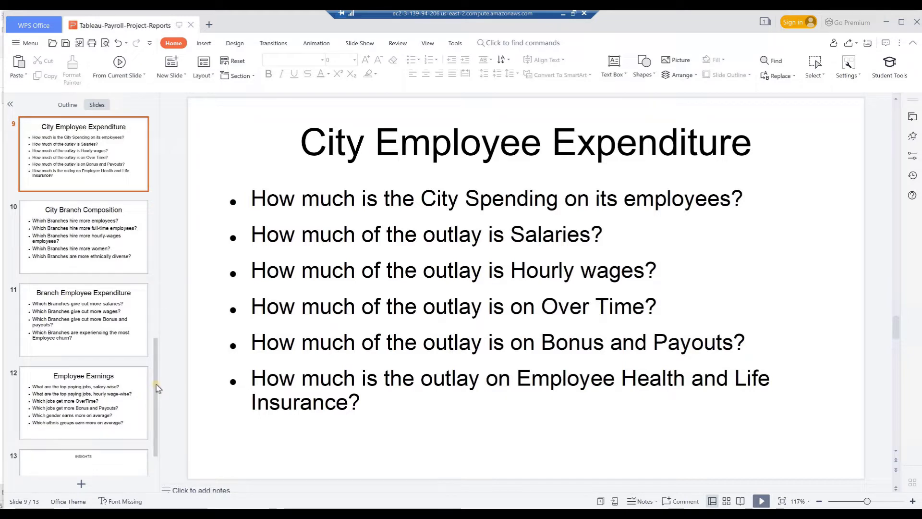
left_click(91, 195)
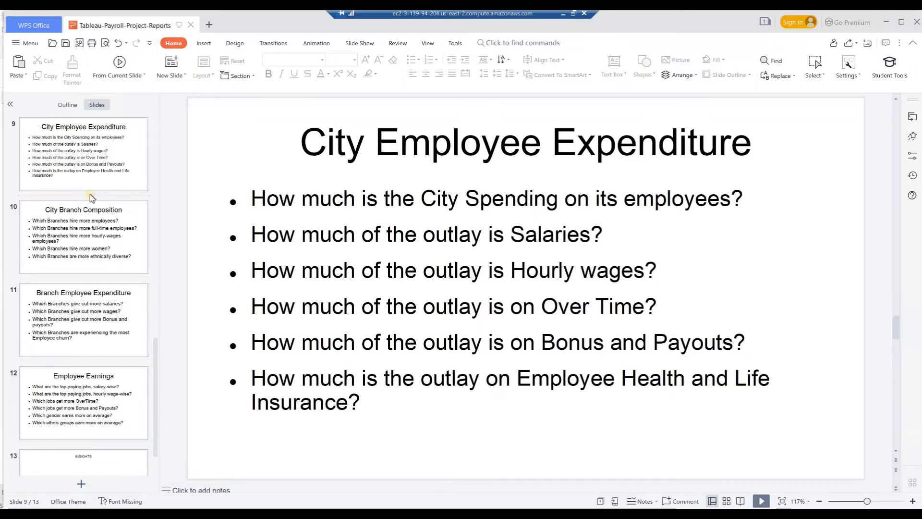
right_click(91, 196)
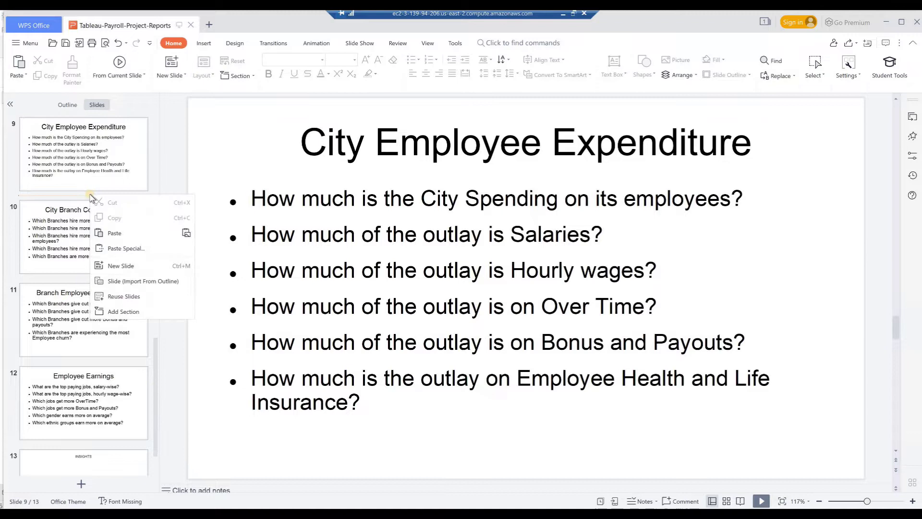
left_click(113, 266)
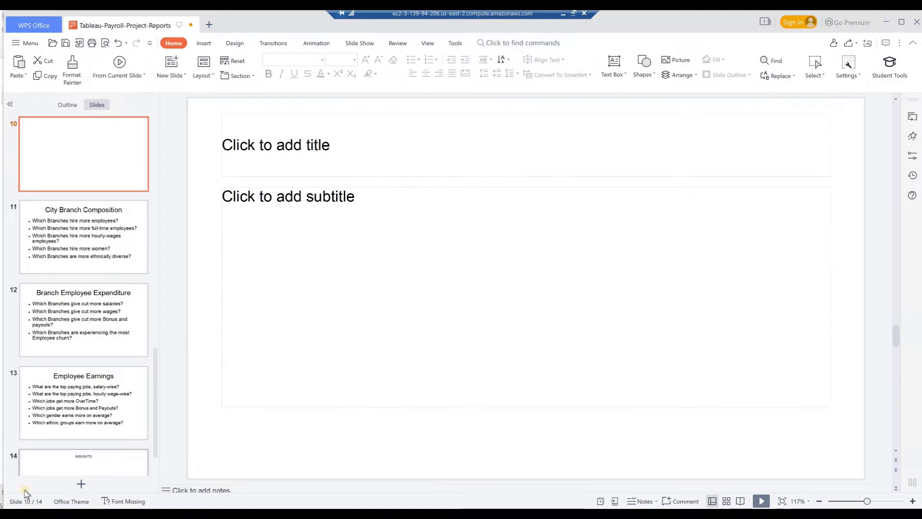
- Paste the City Expenses screenshot onto the new slide and delete the empty title placeholder
key("ctrl+v")
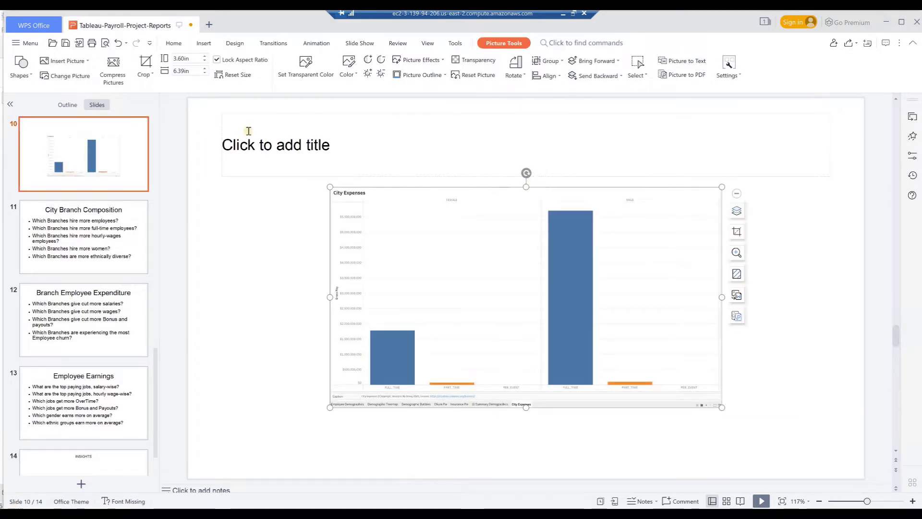
left_click(269, 131)
left_click(515, 114)
key("Delete")
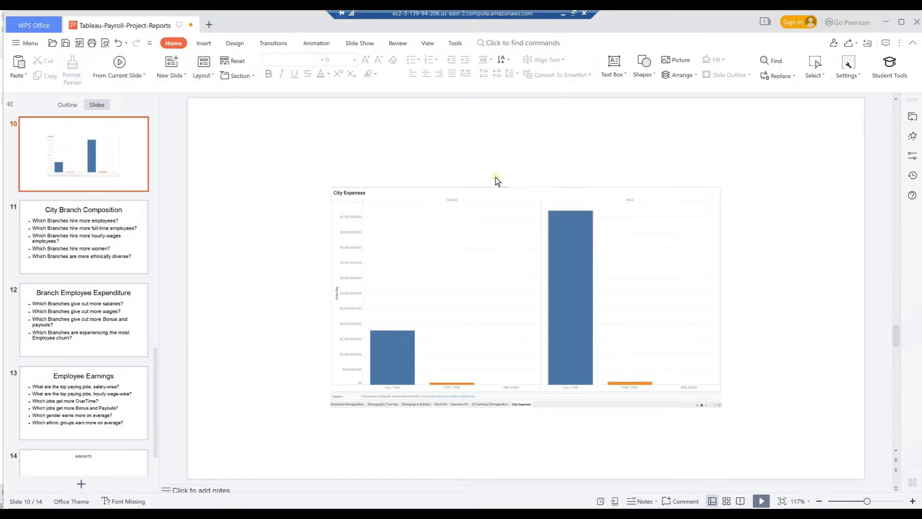
- Enlarge the City Expenses screenshot to about 10.70 by 5.61 in so it fills the slide, and save the presentation
left_click(527, 188)
left_click_drag(527, 188, 527, 121)
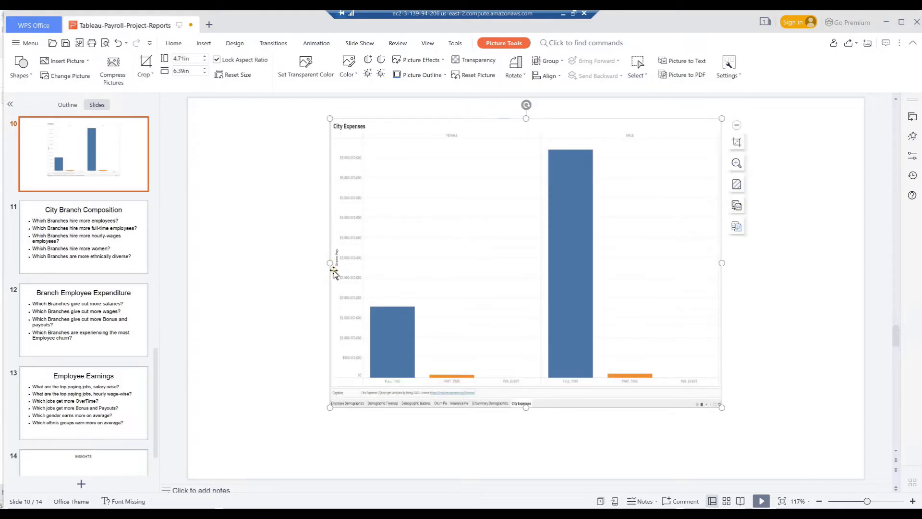
left_click_drag(329, 263, 198, 274)
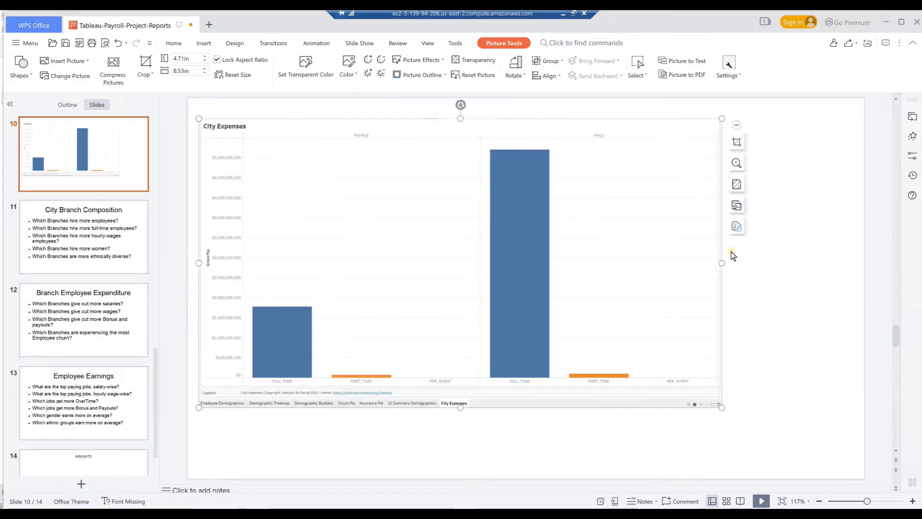
left_click_drag(721, 264, 856, 294)
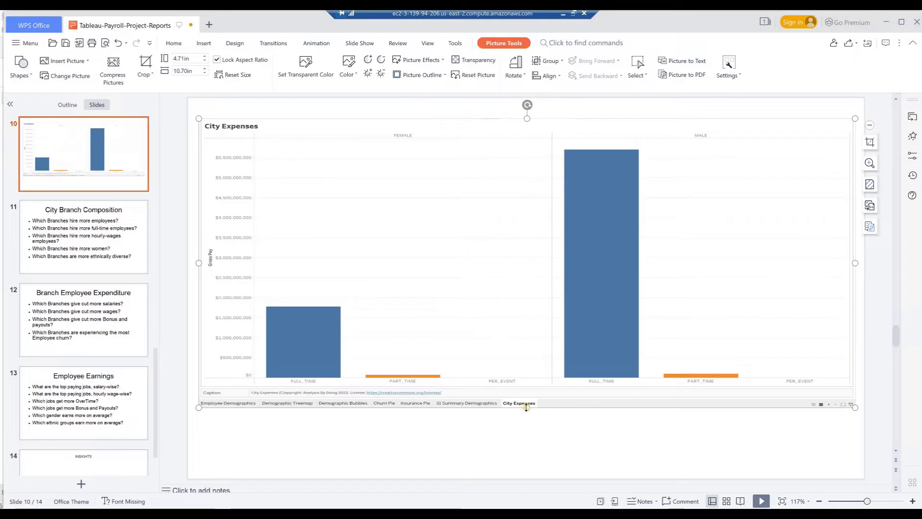
left_click_drag(527, 407, 527, 463)
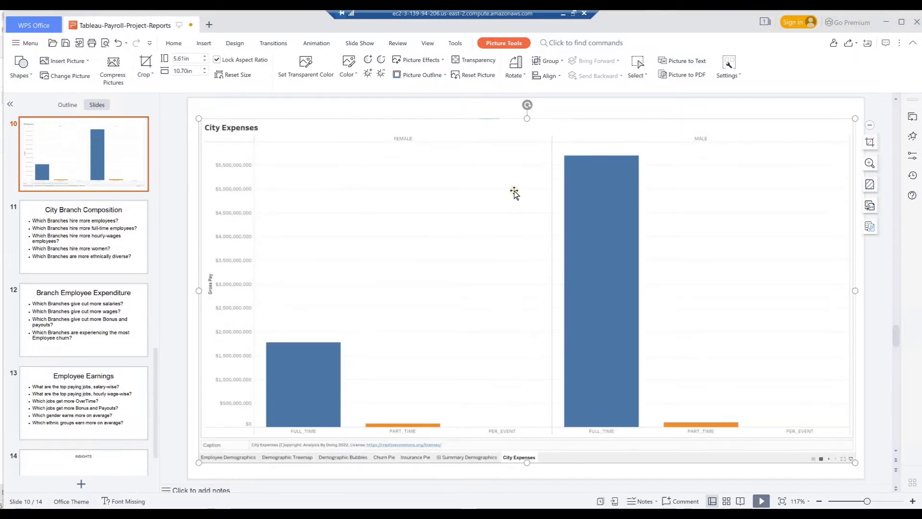
left_click(66, 43)
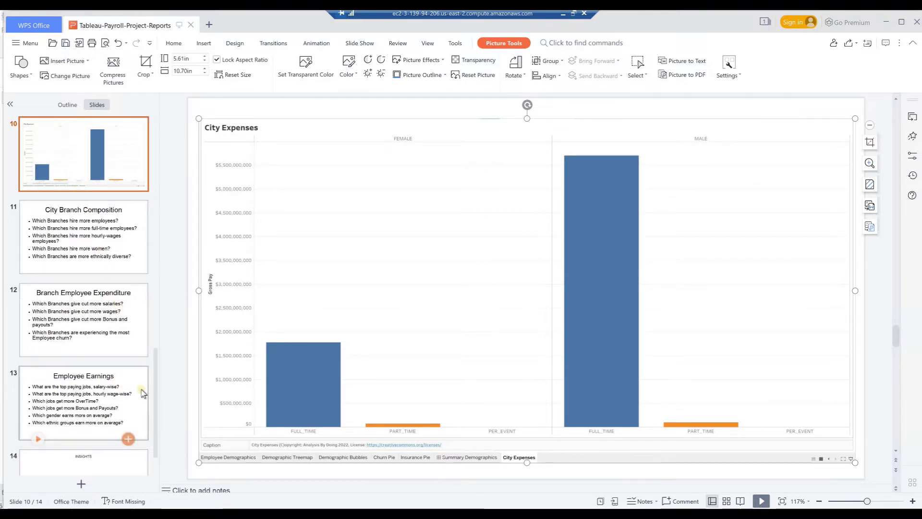
- Add the bullet "Most of the expenditure is on full-time and part-time employees; very little on contractual labor." to the INSIGHTS slide and save the presentation
scroll(394, 381, "down", 4)
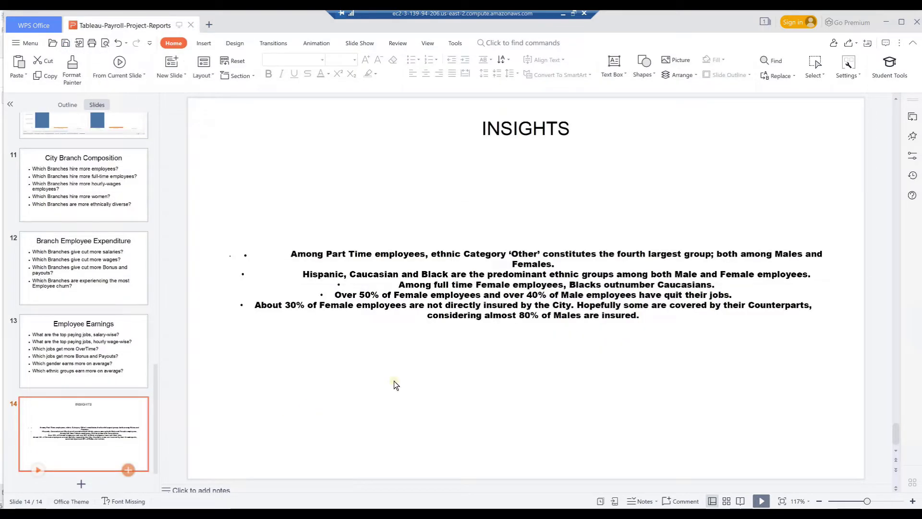
left_click(644, 319)
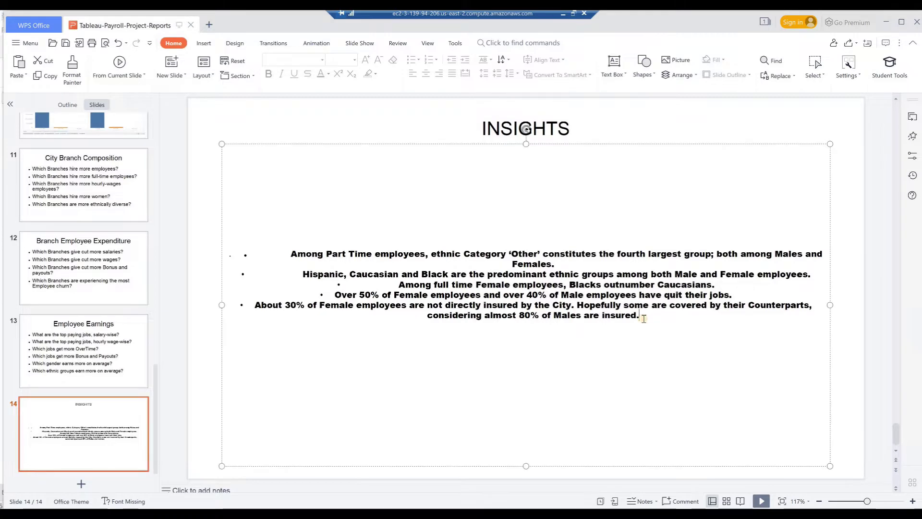
key("Return")
type("Most of the expenditure is on full-time and part-time employees; very little on contractual labor.")
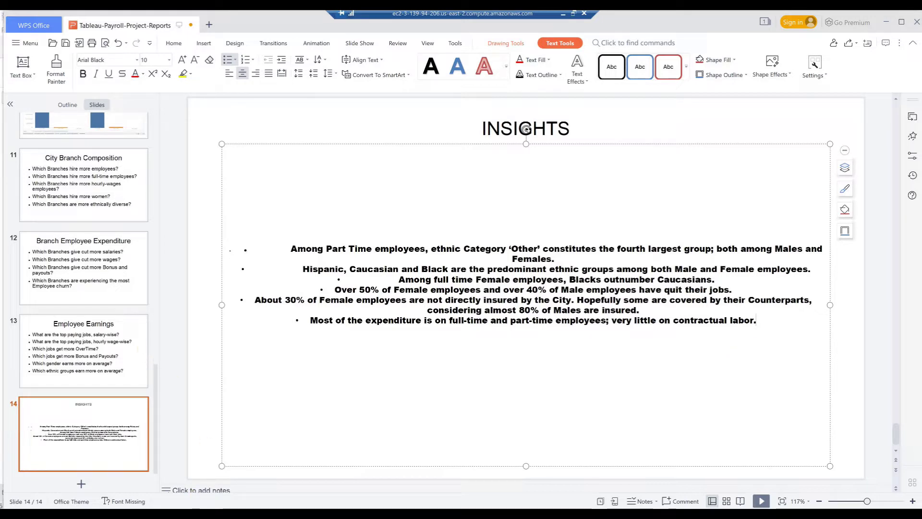
left_click(19, 44)
left_click(21, 118)
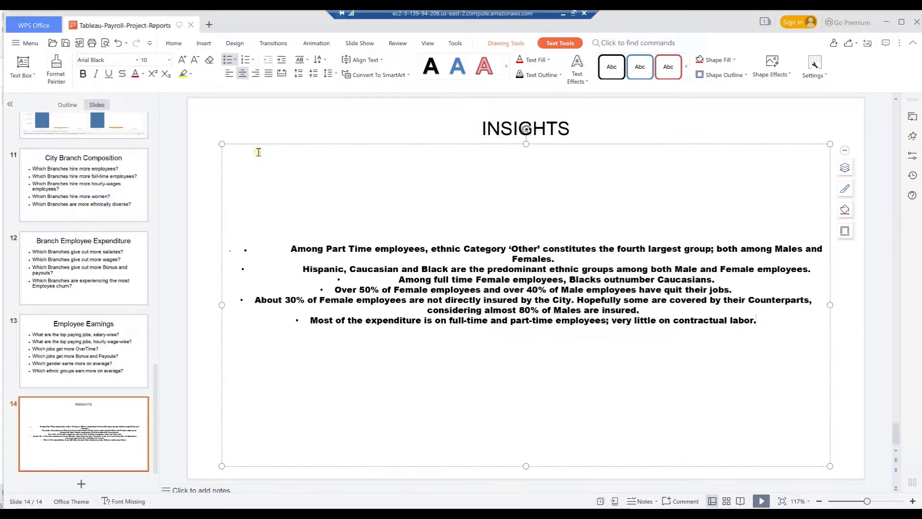
- Switch to the Payroll workbook in Tableau Public, duplicate the City Expenses sheet and rename the copy City Remunerations
mouse_move(906, 194)
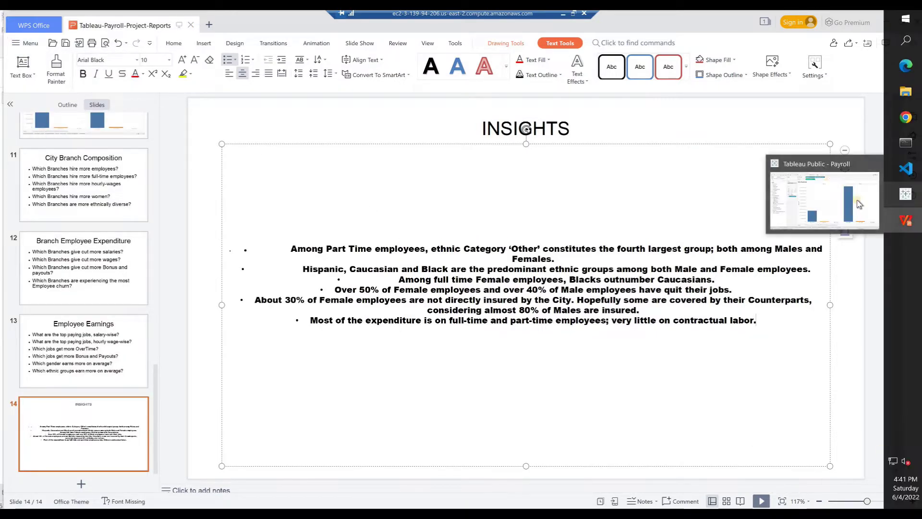
left_click(821, 167)
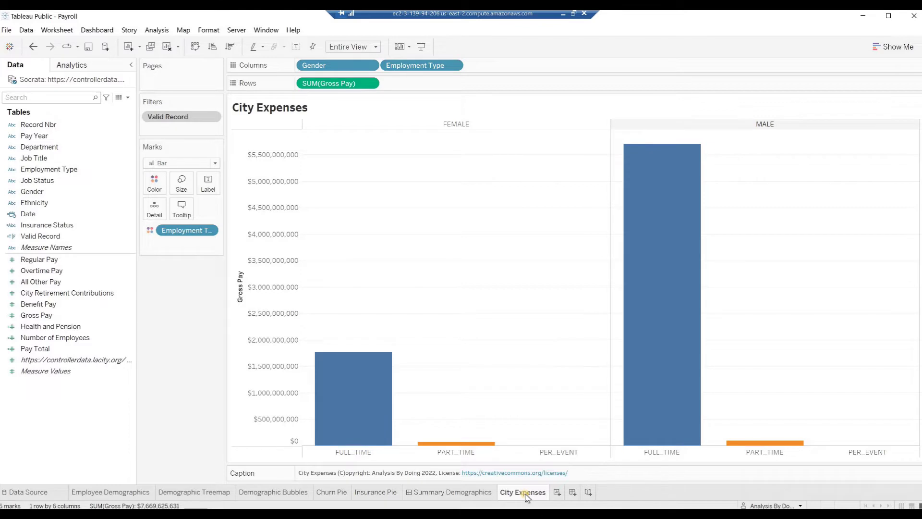
right_click(527, 495)
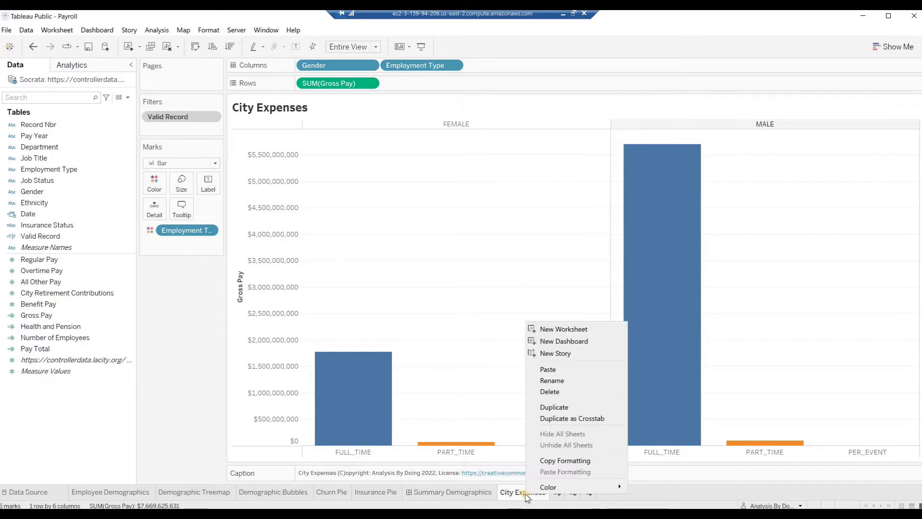
left_click(544, 409)
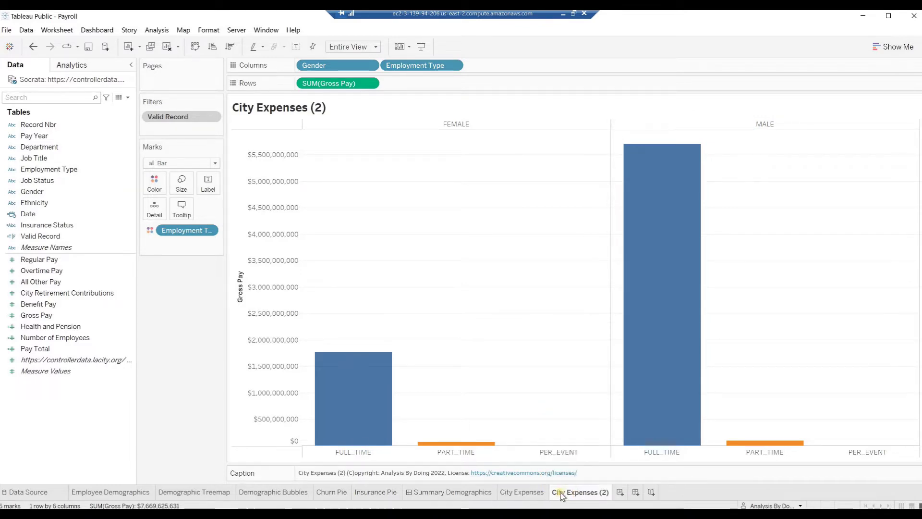
double_click(591, 493)
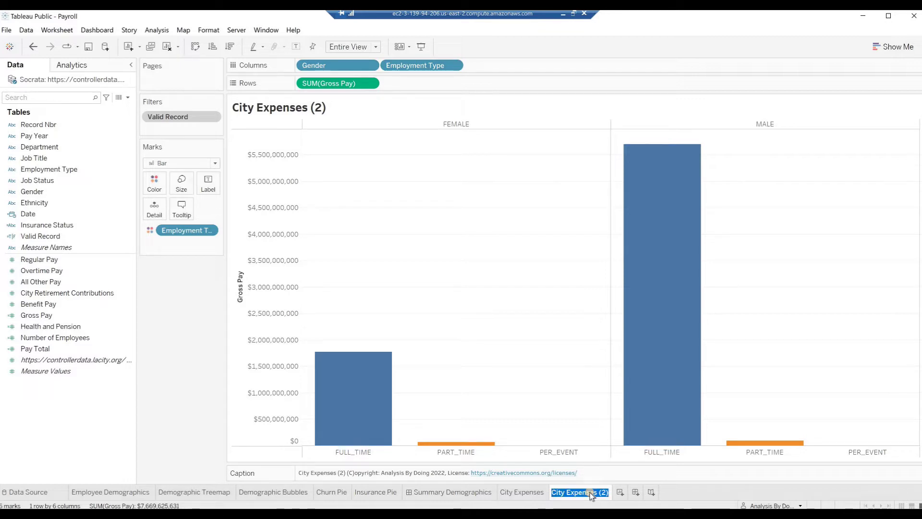
type("City Remune")
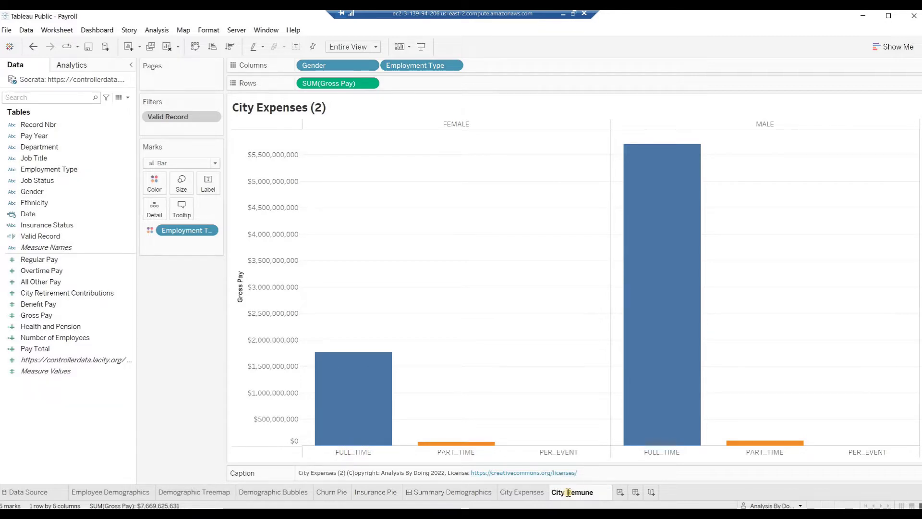
type("rations")
key("Return")
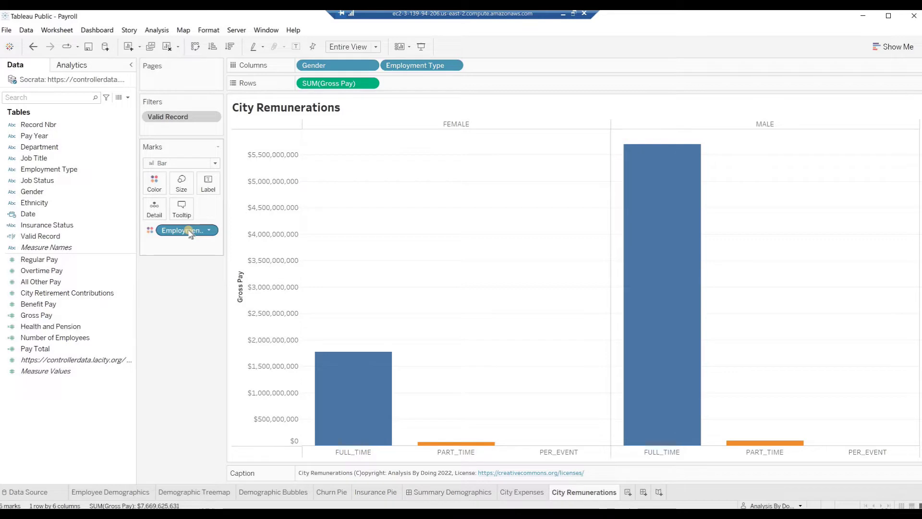
- Remove the Employment Type color, SUM(Gross Pay), Gender and the Employment Type column from the City Remunerations view
left_click_drag(189, 232, 171, 350)
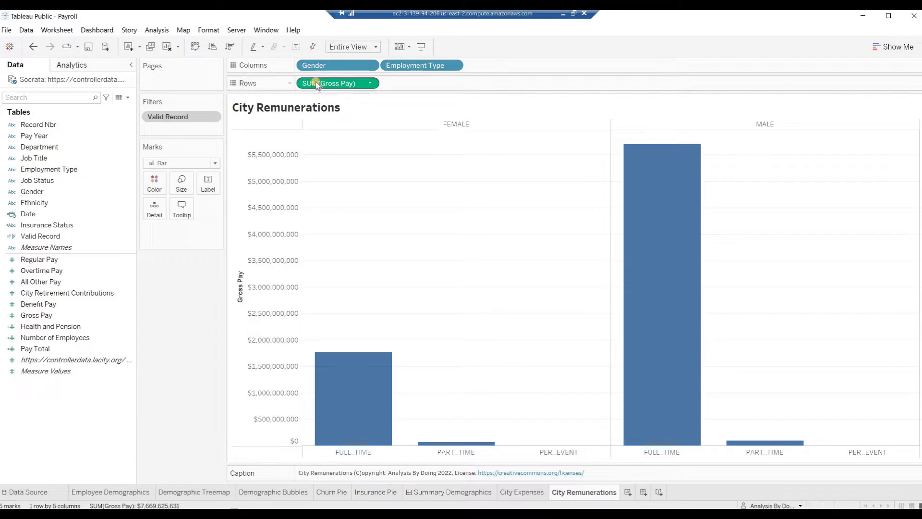
left_click_drag(316, 83, 169, 357)
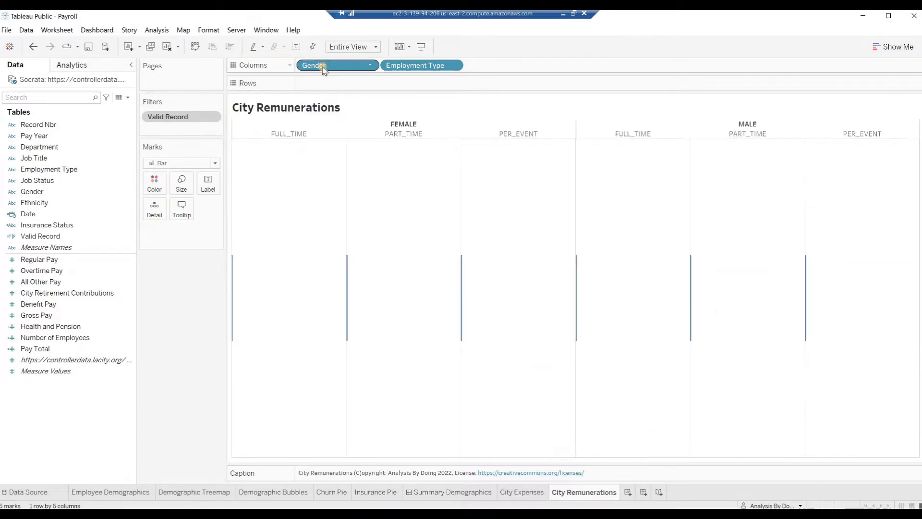
left_click_drag(277, 147, 208, 255)
left_click_drag(332, 65, 188, 328)
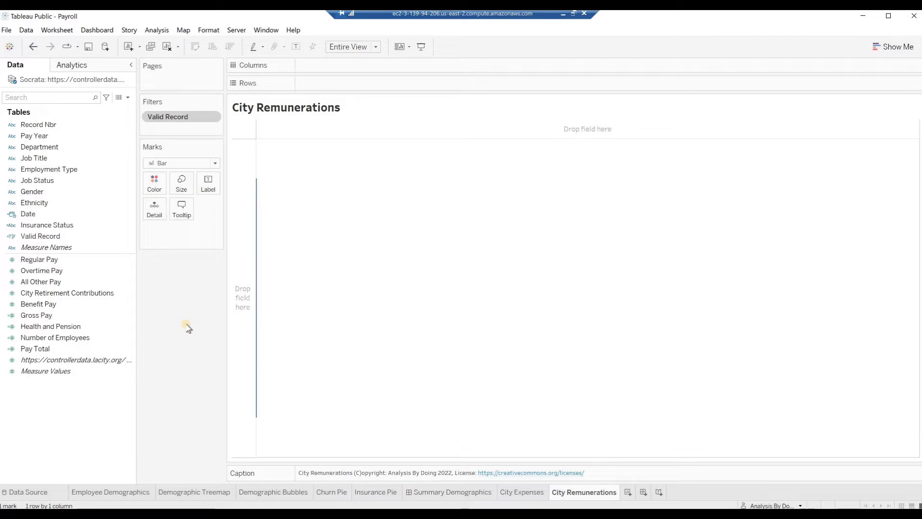
- Place Measure Values on Rows and Measure Names on Columns
left_click(29, 371)
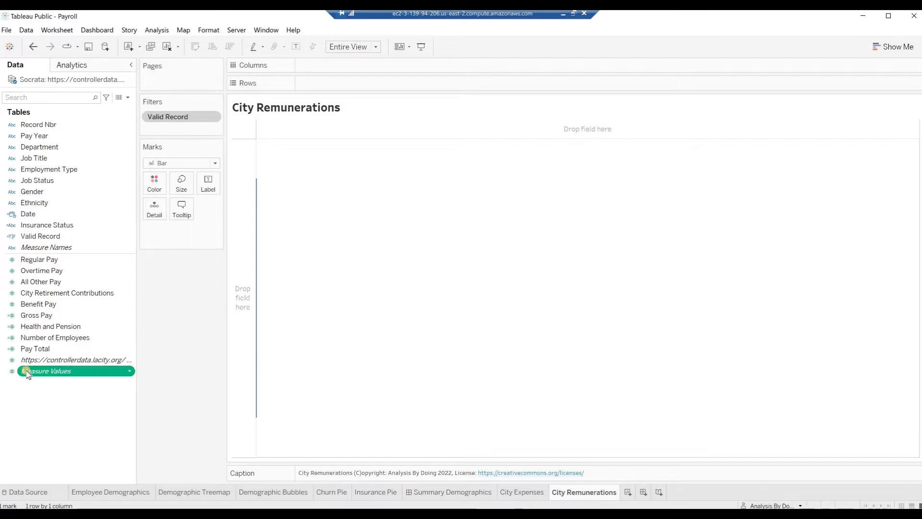
left_click_drag(77, 360, 317, 83)
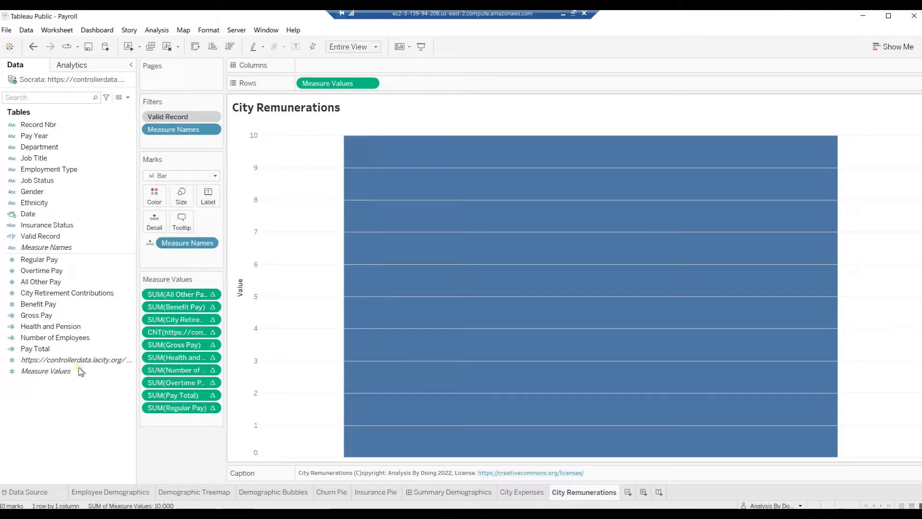
left_click_drag(38, 249, 327, 68)
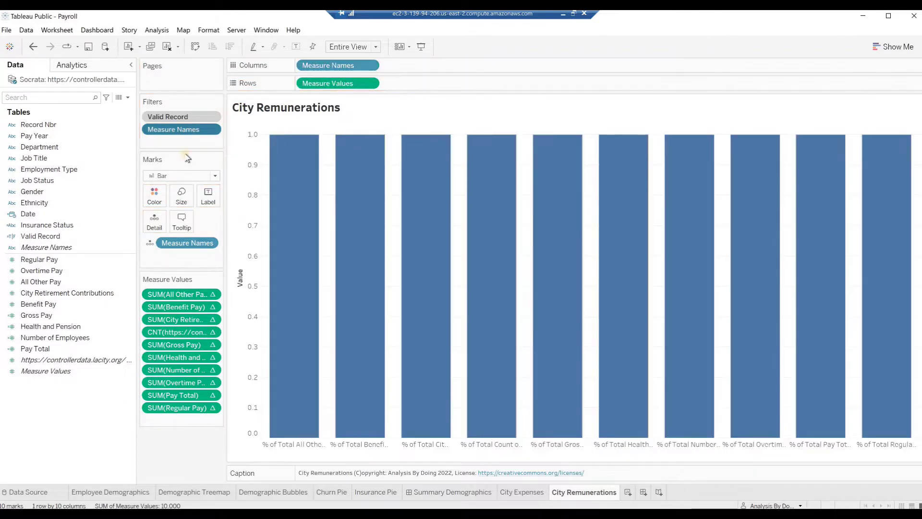
- Filter Measure Names to only All Other Pay, Benefit Pay, City Retirement Contributions, Overtime Pay and Regular Pay
right_click(179, 131)
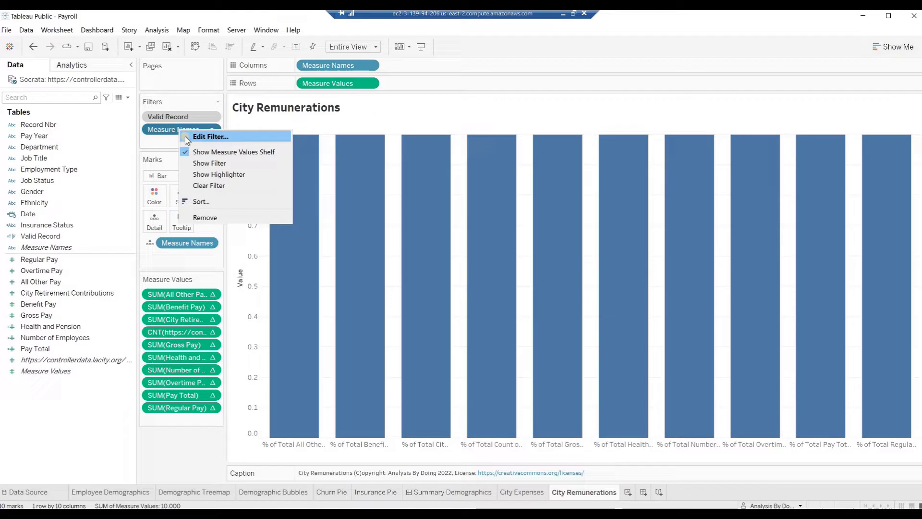
left_click(187, 138)
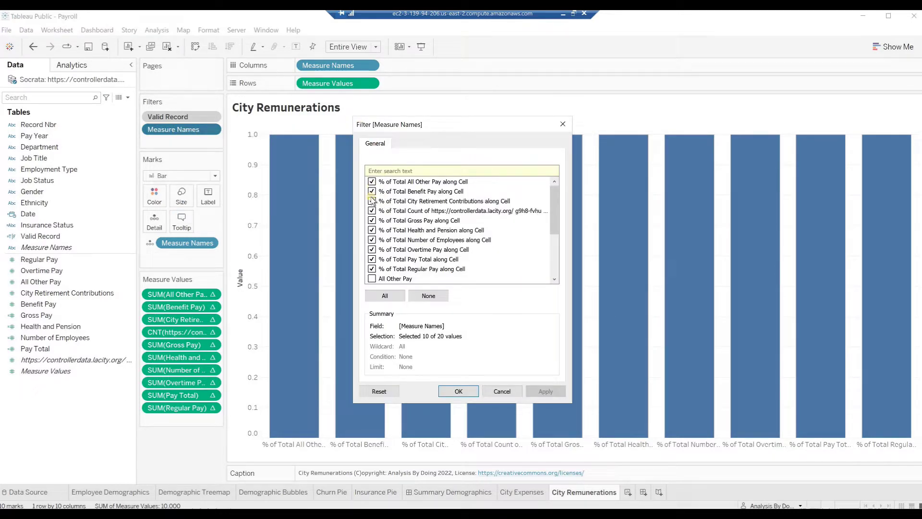
left_click(427, 296)
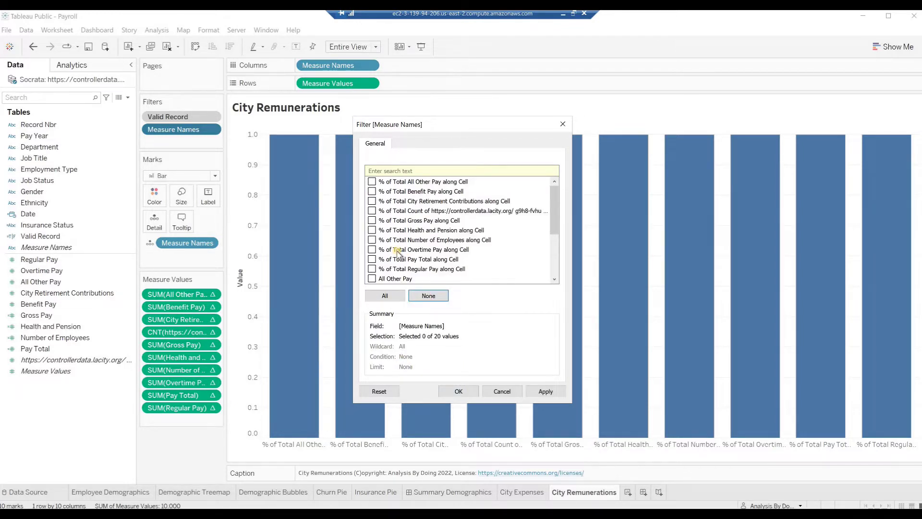
scroll(397, 253, "down", 3)
scroll(398, 253, "up", 3)
scroll(398, 253, "down", 3)
left_click(372, 191)
left_click(372, 201)
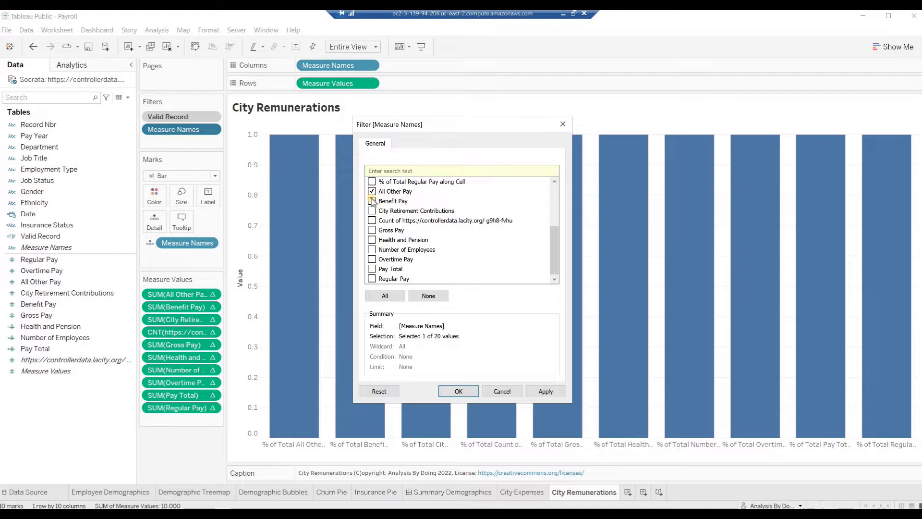
left_click(372, 211)
left_click(372, 261)
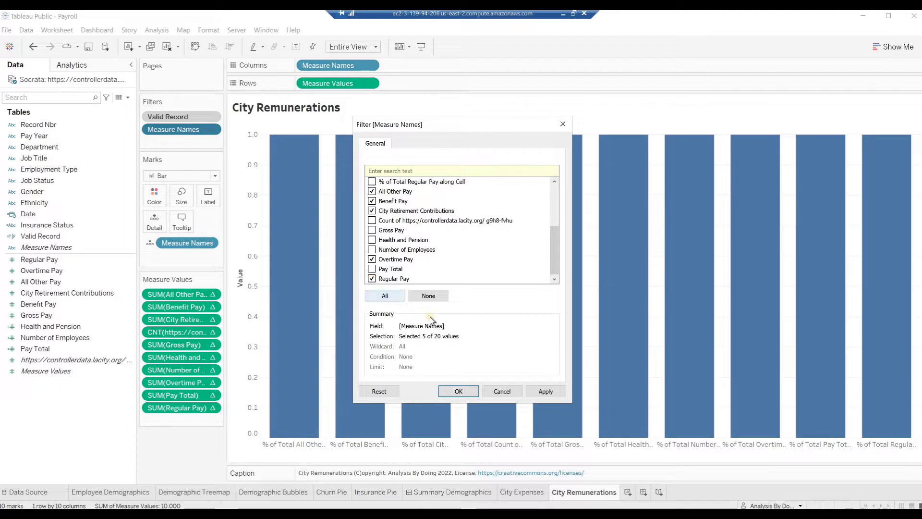
left_click(456, 390)
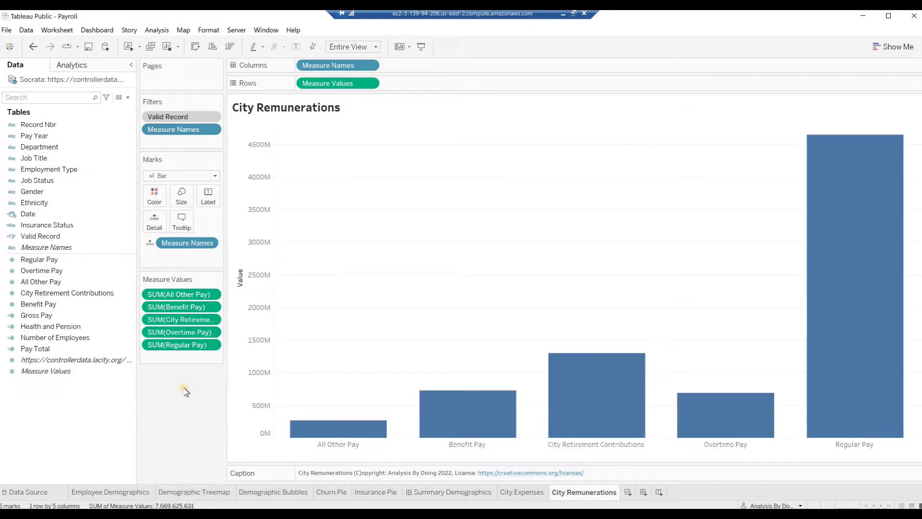
- Color the bars by Employment Type and show the Employment Type color legend
left_click(25, 172)
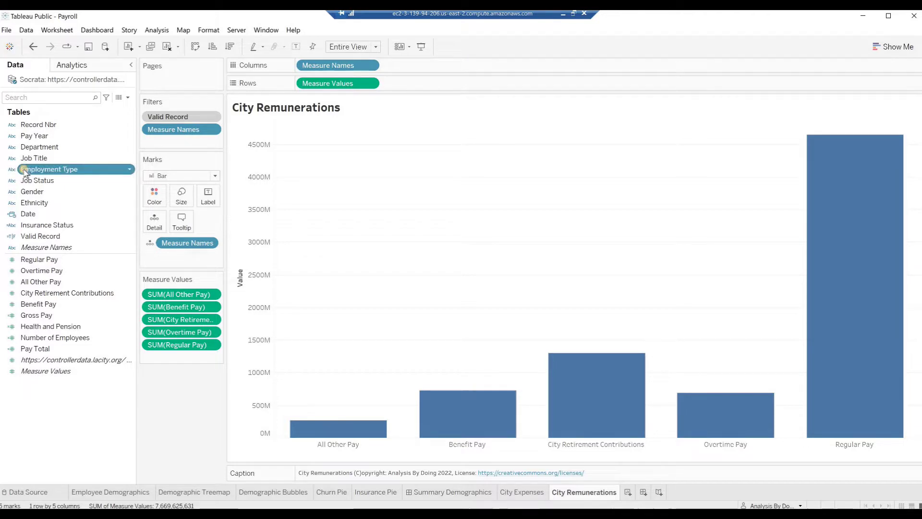
left_click_drag(25, 172, 152, 199)
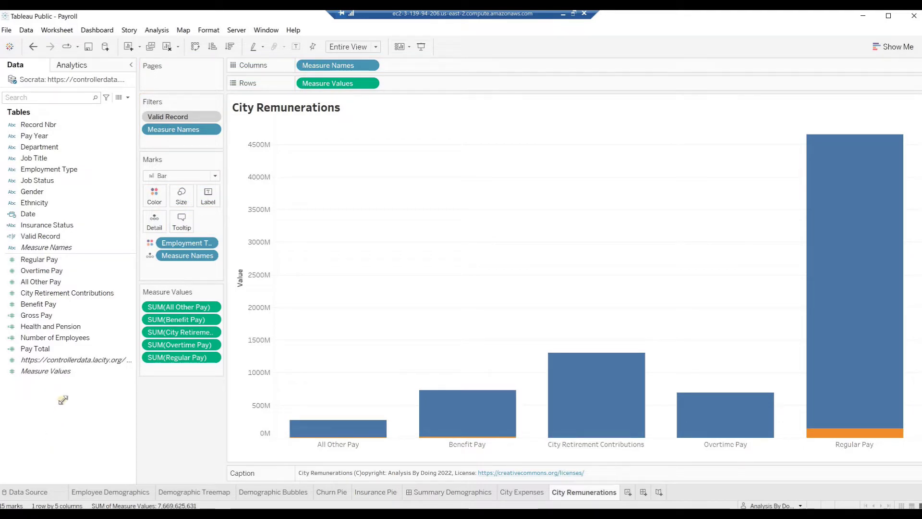
left_click(409, 47)
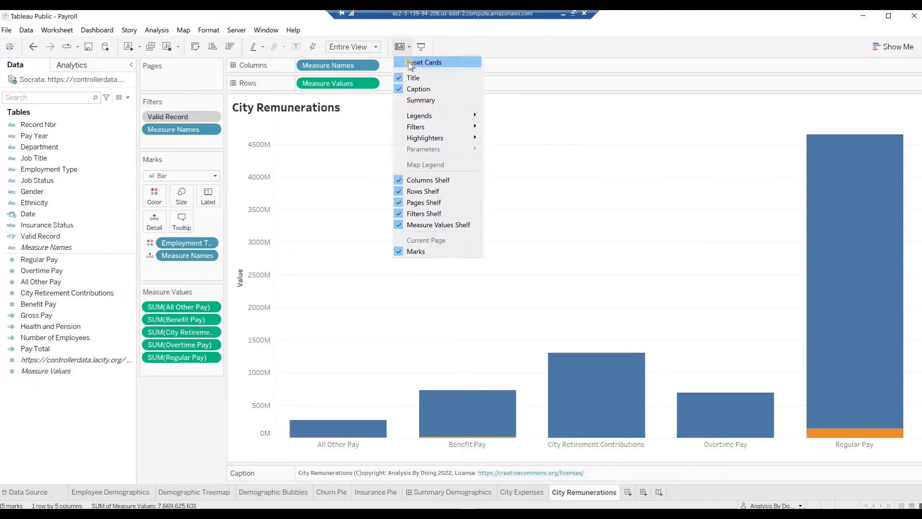
mouse_move(416, 115)
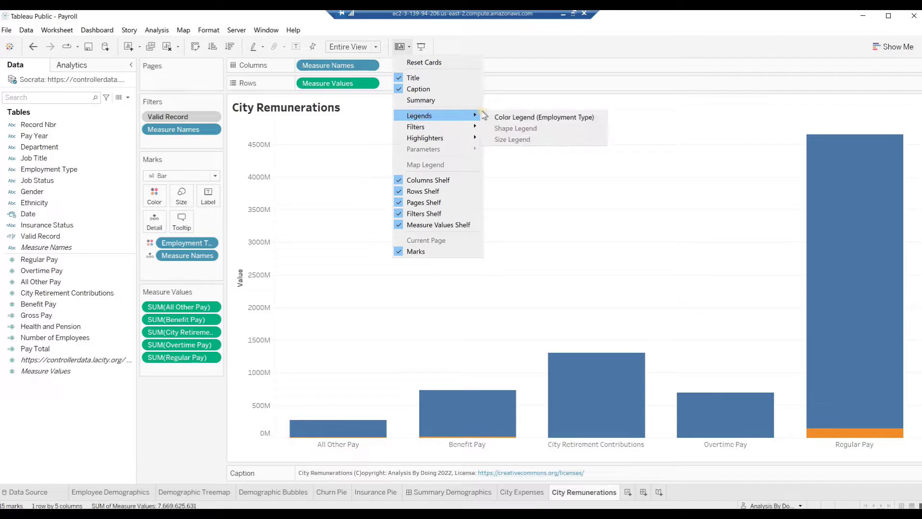
left_click(508, 118)
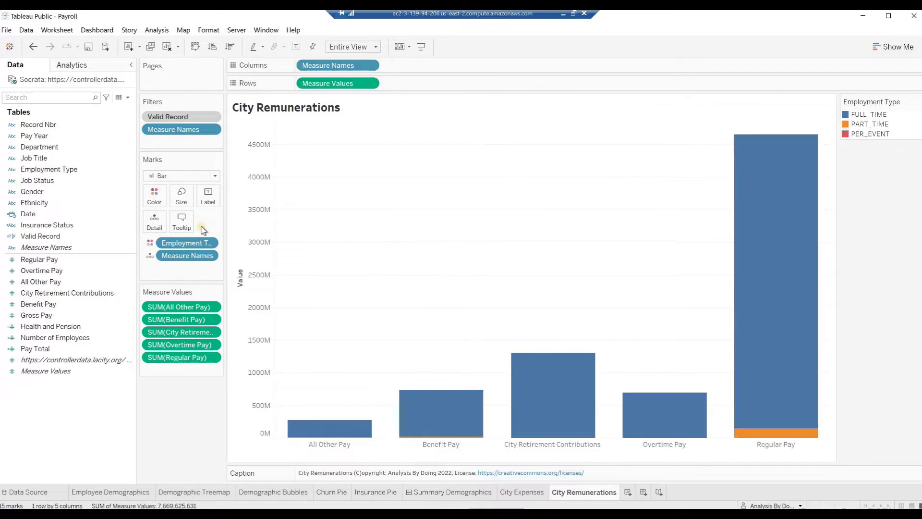
- Turn on mark labels for the City Remunerations bars
left_click(208, 198)
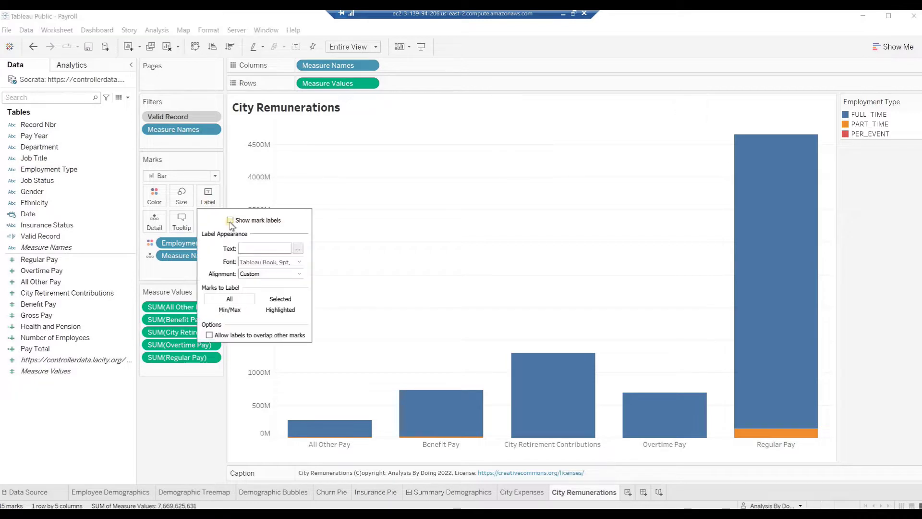
left_click(230, 220)
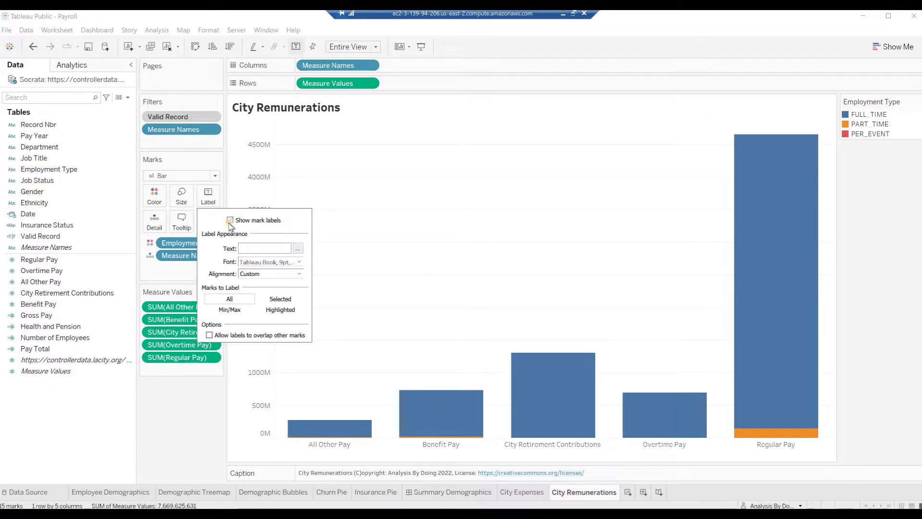
- Set the mark label of the part-time segment in the Regular Pay bar to Always Show
left_click(176, 403)
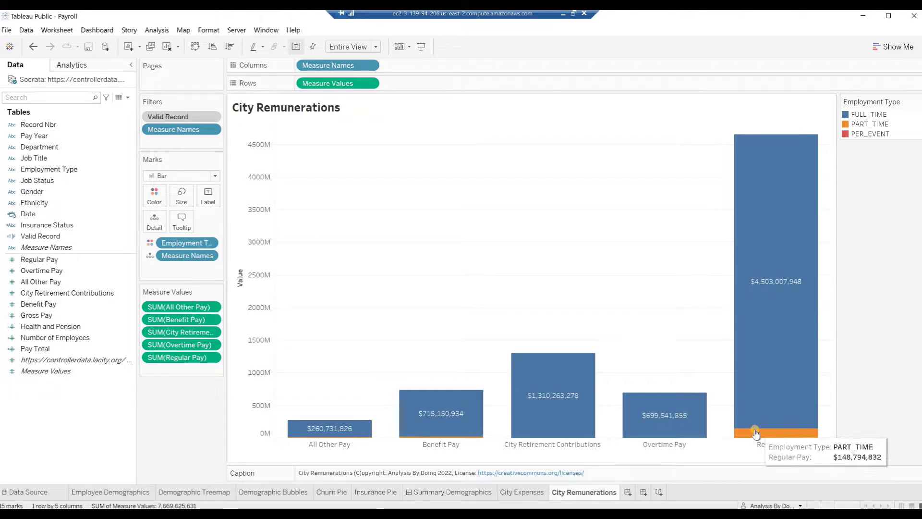
right_click(756, 433)
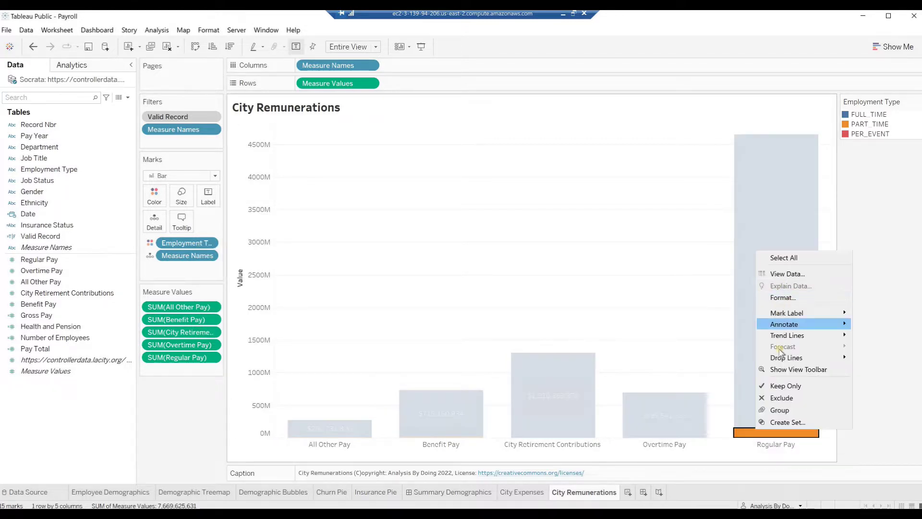
mouse_move(787, 310)
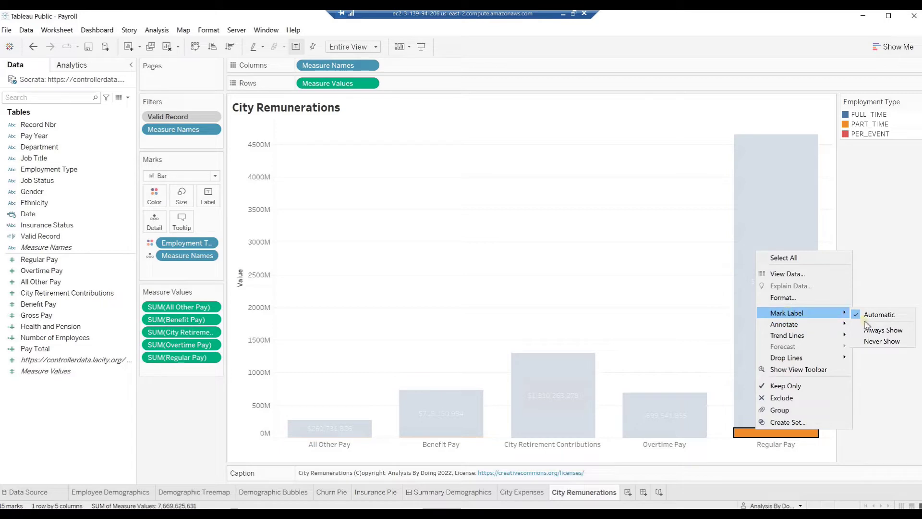
left_click(874, 332)
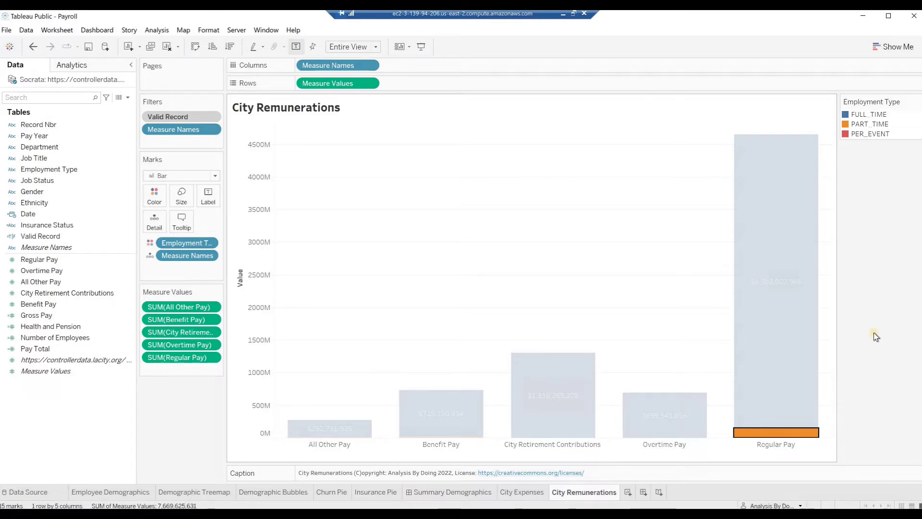
- Sort Measure Names manually, moving City Retirement Contributions and then Benefit Pay to the end of the order
right_click(170, 131)
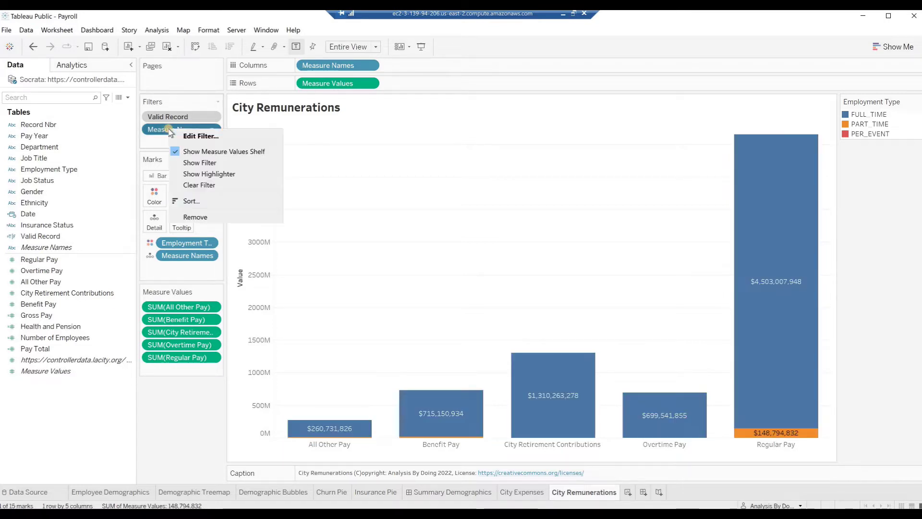
left_click(183, 202)
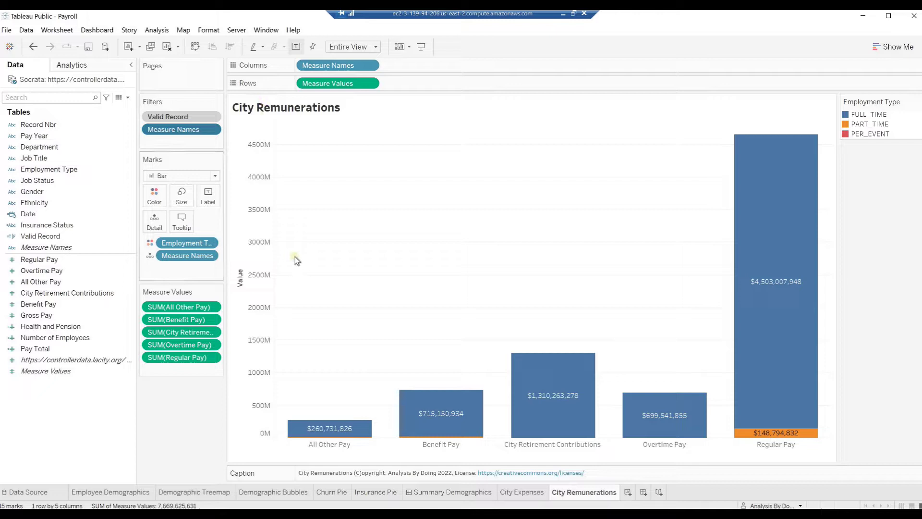
left_click(522, 235)
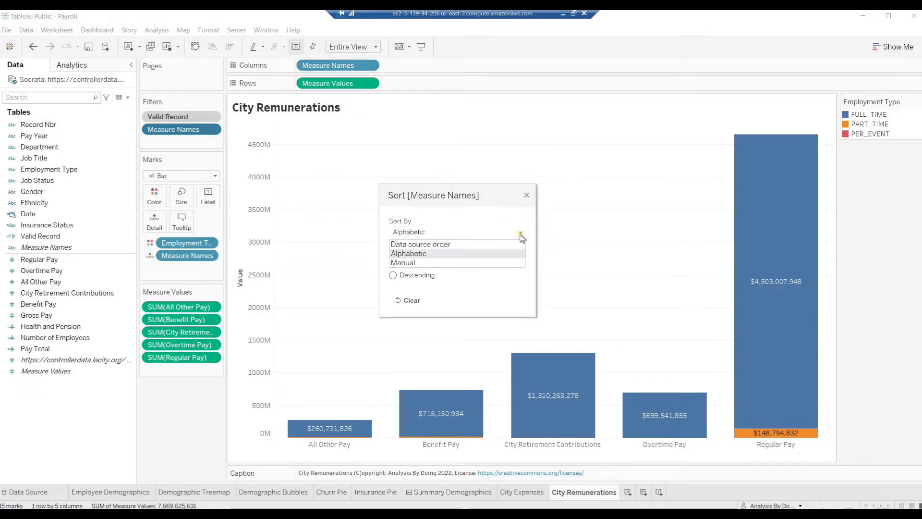
left_click(397, 263)
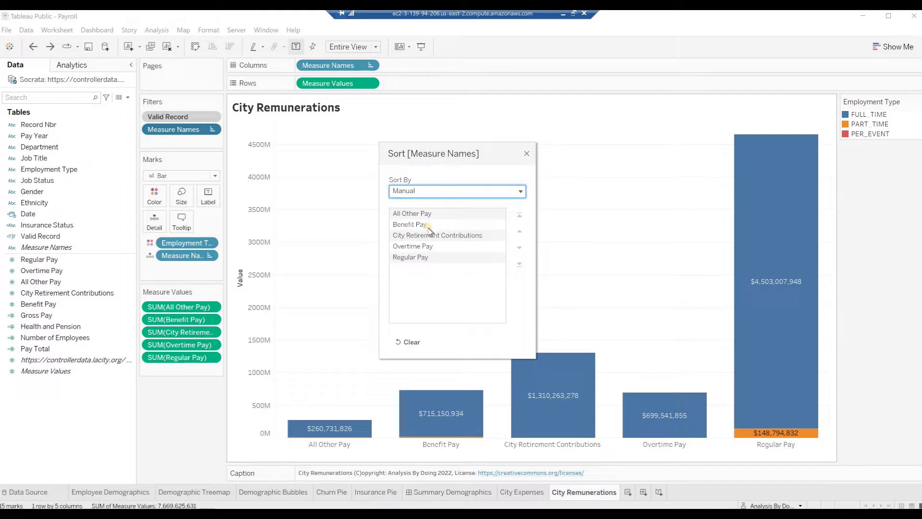
left_click(433, 237)
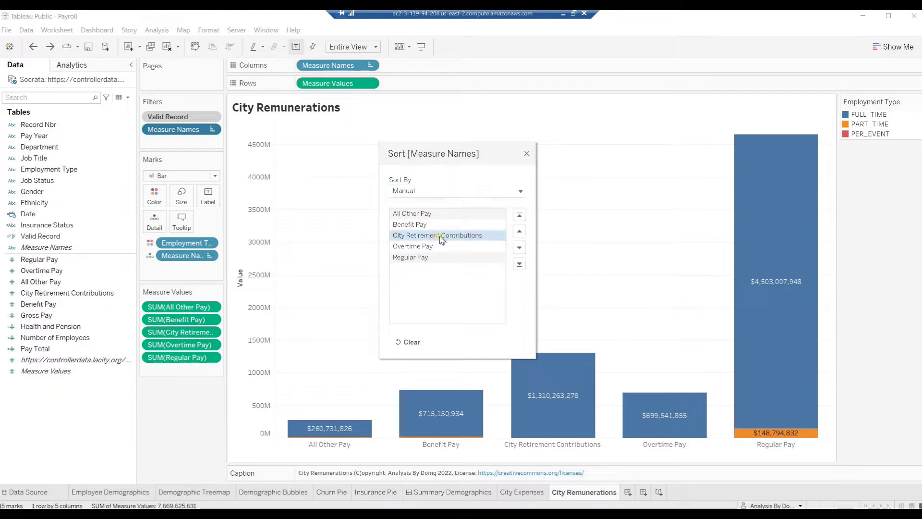
left_click(519, 265)
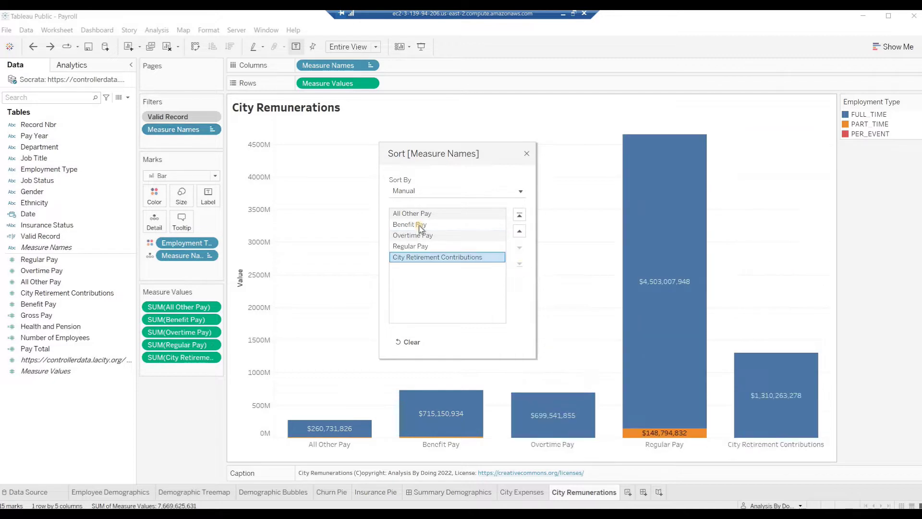
left_click(421, 226)
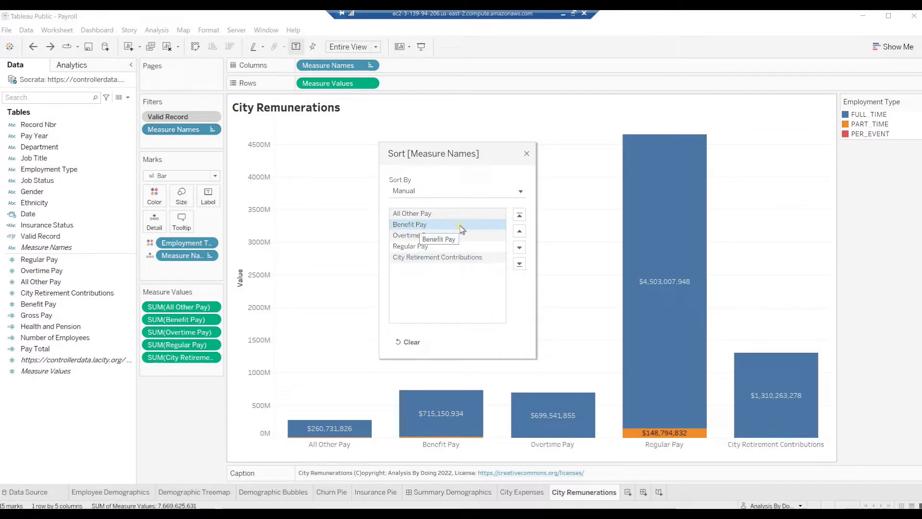
left_click(520, 264)
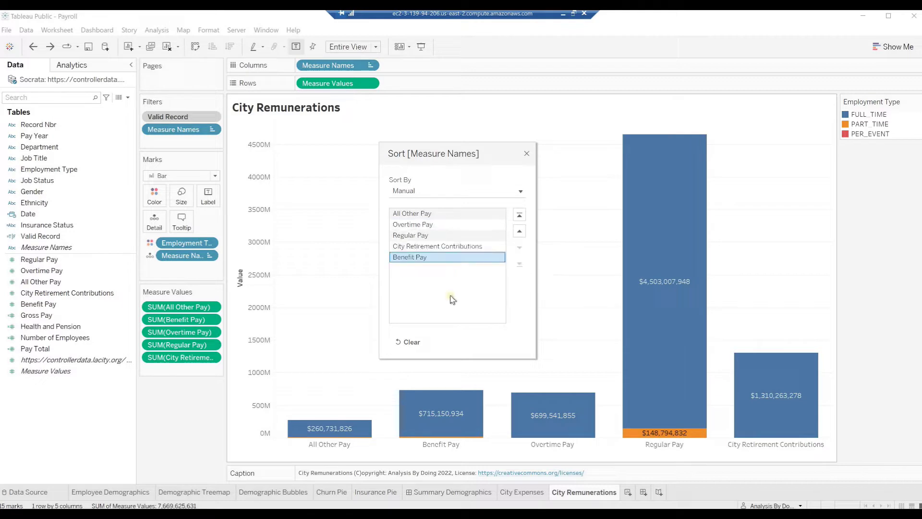
- Move Regular Pay to the start of the manual sort order and All Other Pay below Overtime Pay
left_click(442, 238)
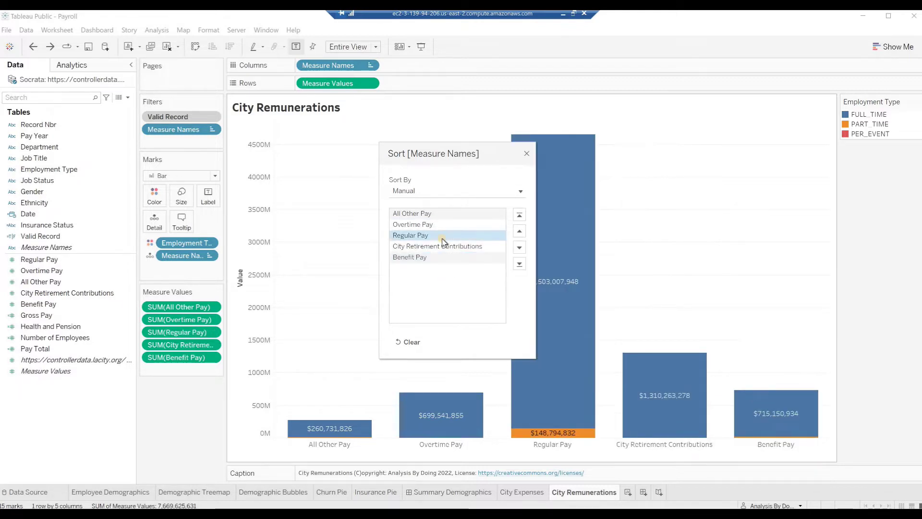
left_click(520, 218)
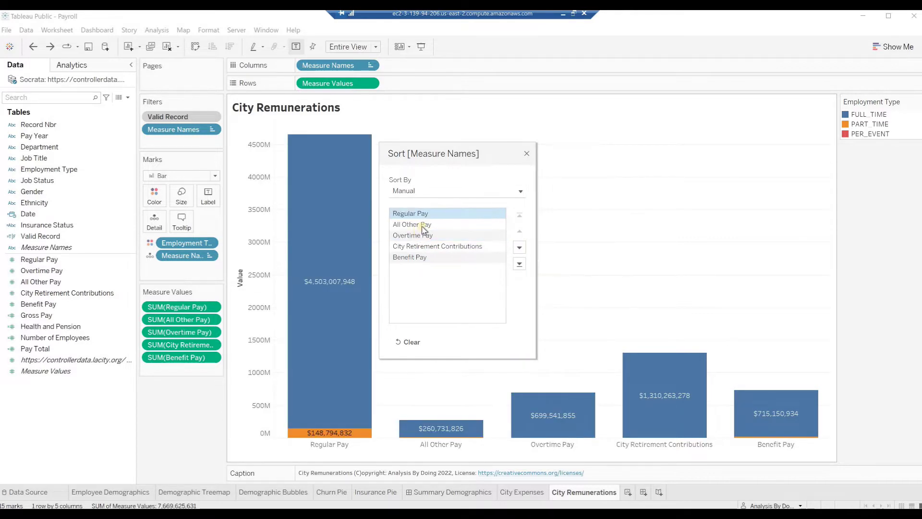
left_click(424, 226)
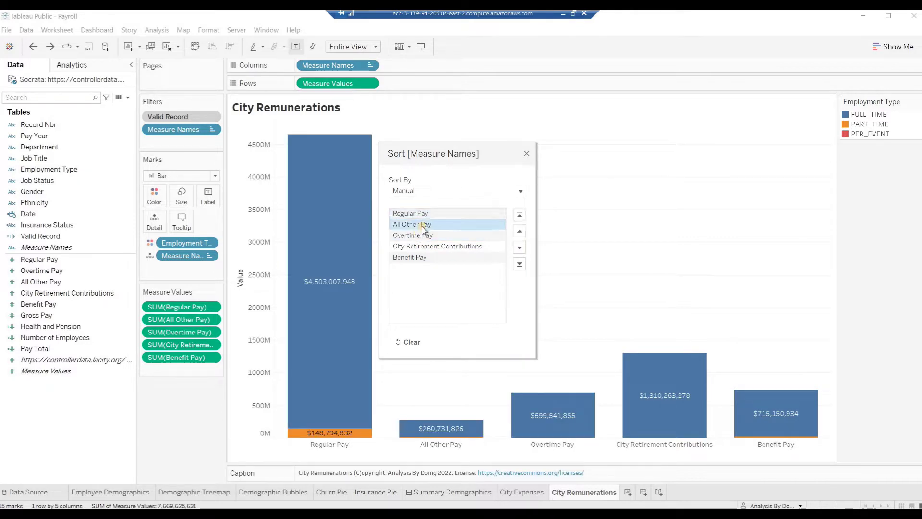
left_click(520, 247)
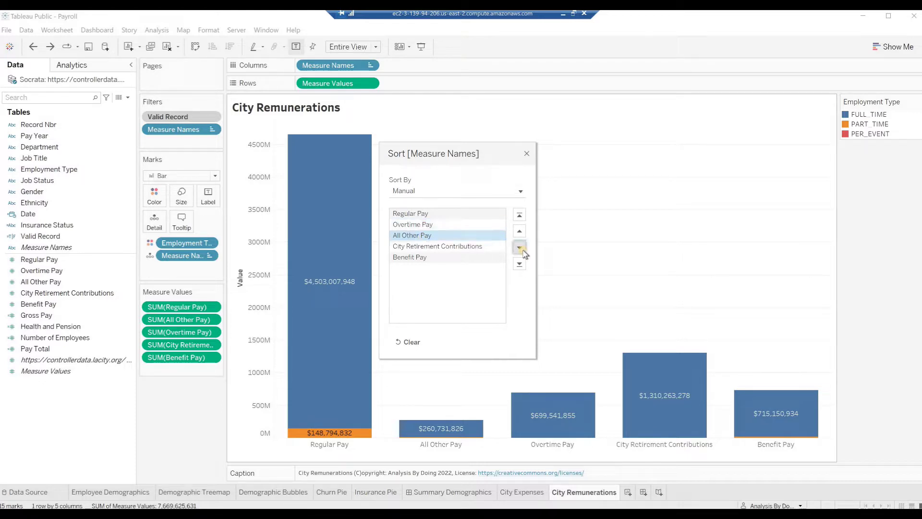
left_click(526, 155)
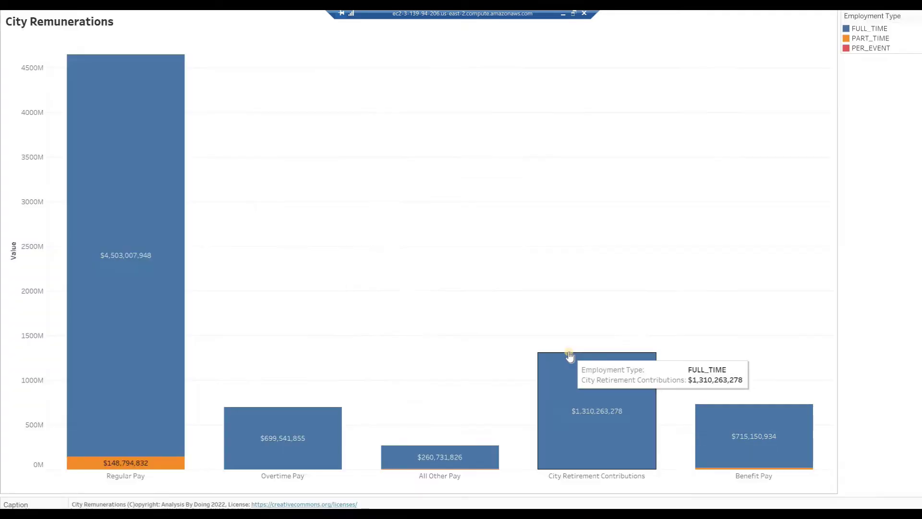
- Take a full-screen screenshot of the City Remunerations chart in presentation mode
key("F7")
mouse_move(569, 356)
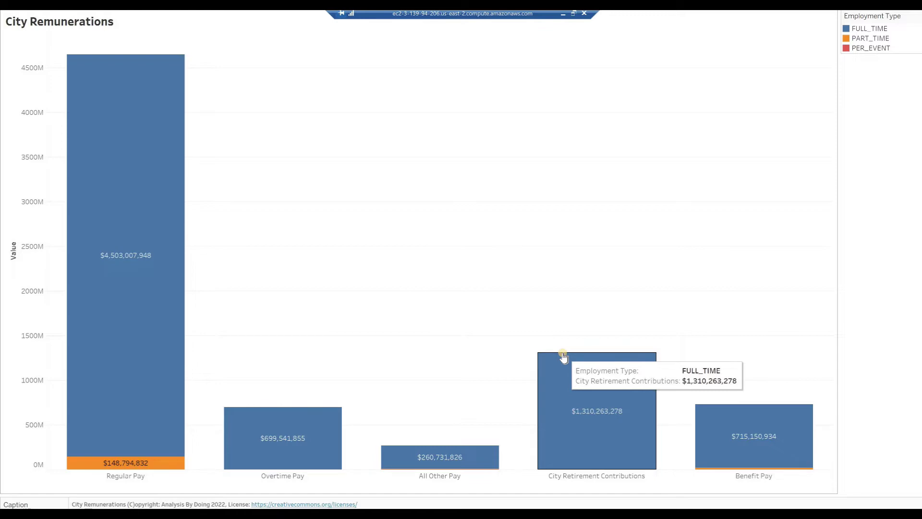
key("super+shift+s")
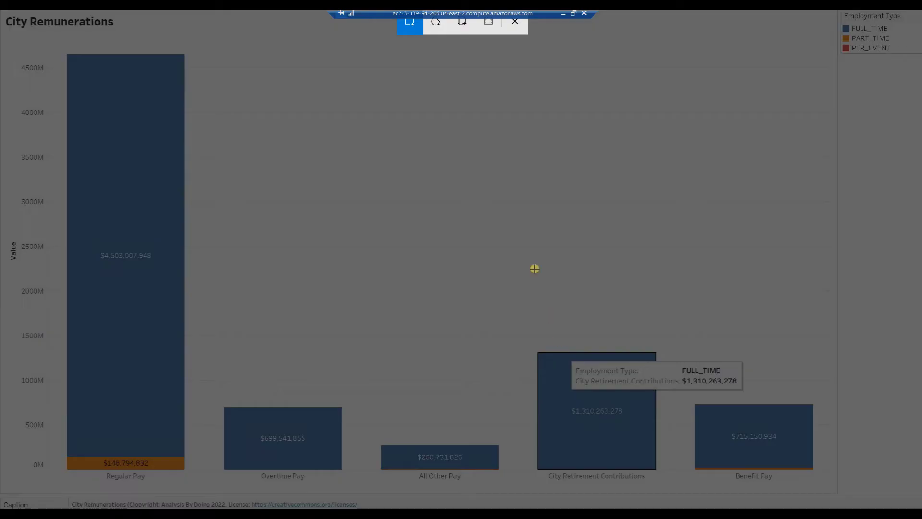
left_click(489, 23)
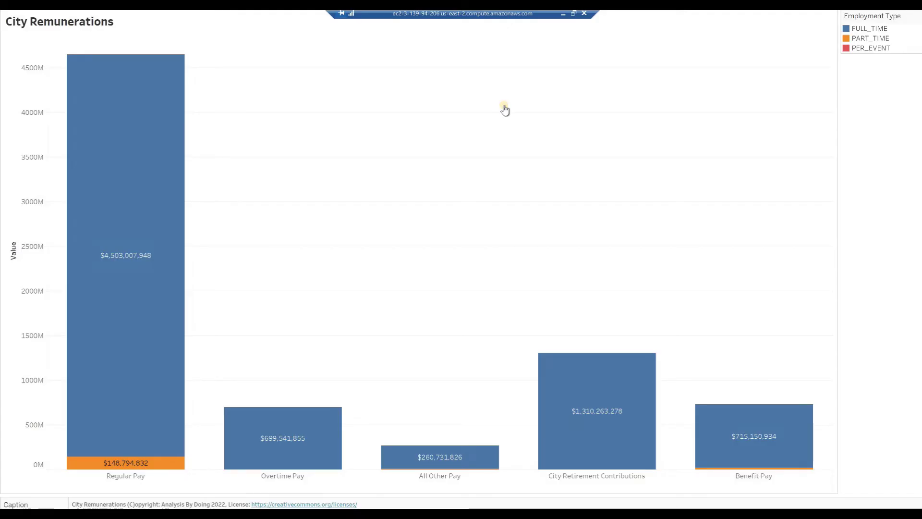
key("Escape")
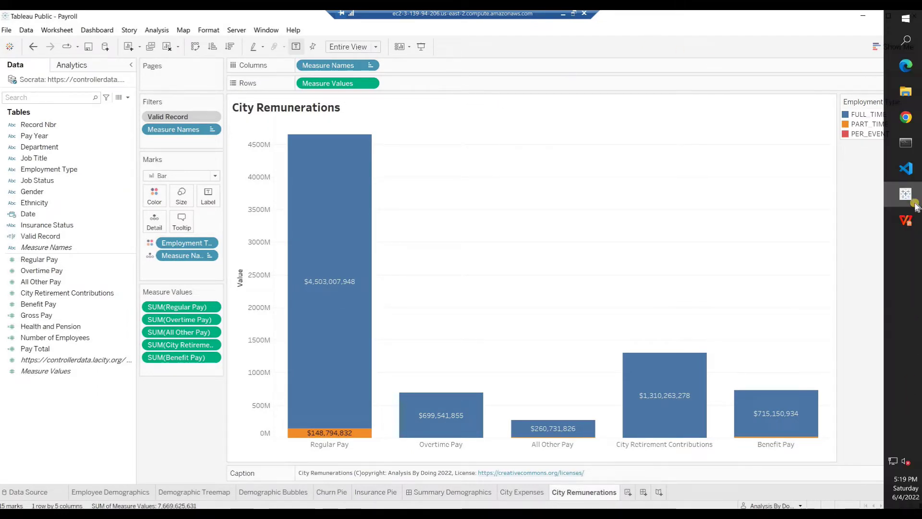
- Switch to the Tableau-Payroll-Project-Reports presentation in WPS Office and add a new slide after the City Employee Expenditure slide
mouse_move(912, 222)
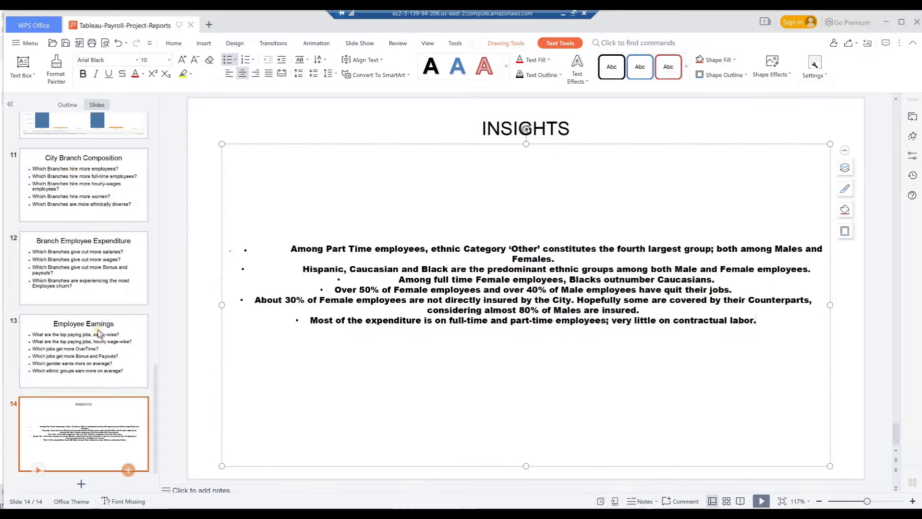
scroll(91, 297, "up", 5)
left_click(77, 269)
right_click(75, 282)
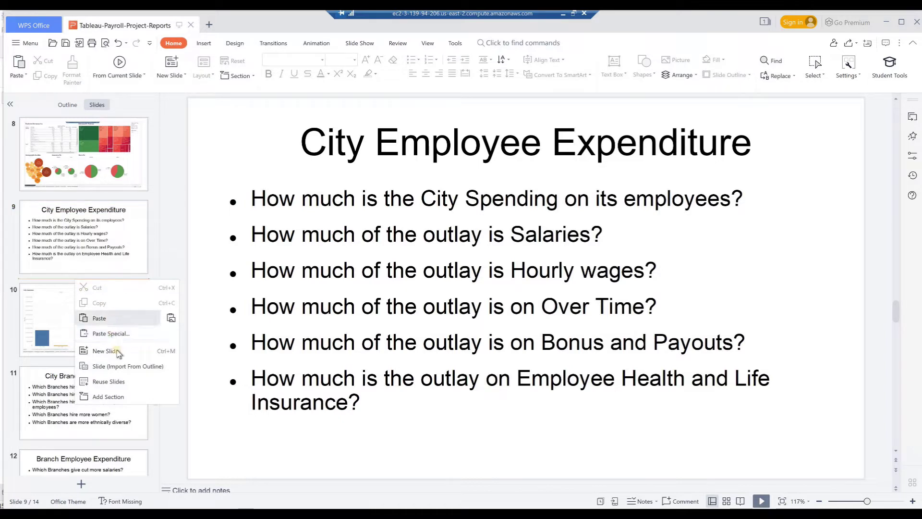
key("Escape")
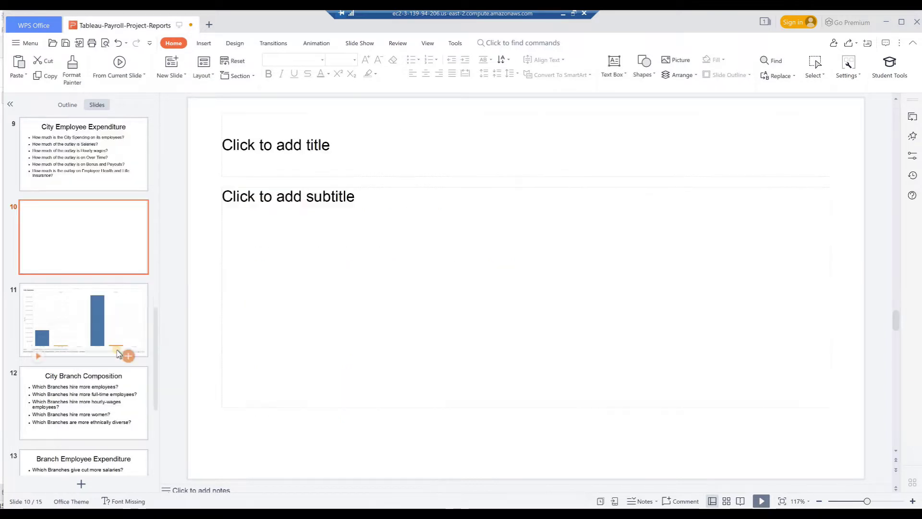
- Paste the City Remunerations screenshot onto the new slide and save the presentation
right_click(260, 206)
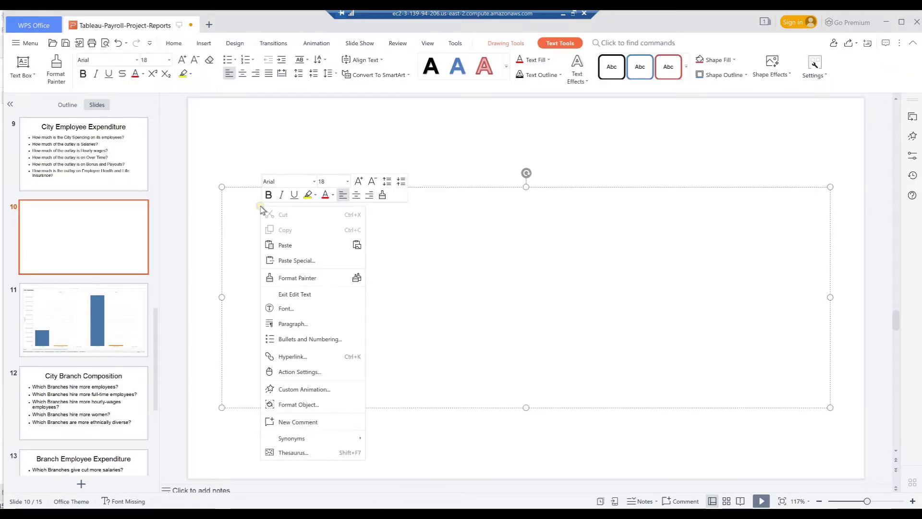
left_click(300, 247)
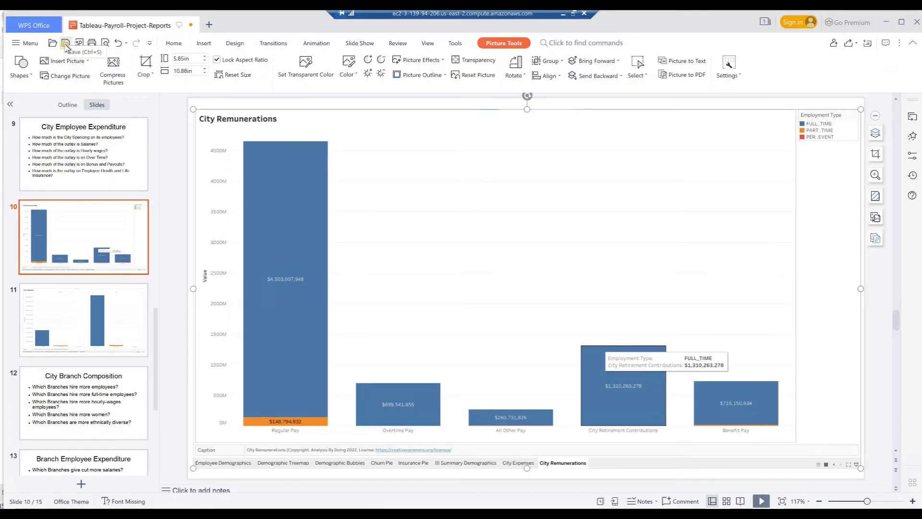
left_click(66, 44)
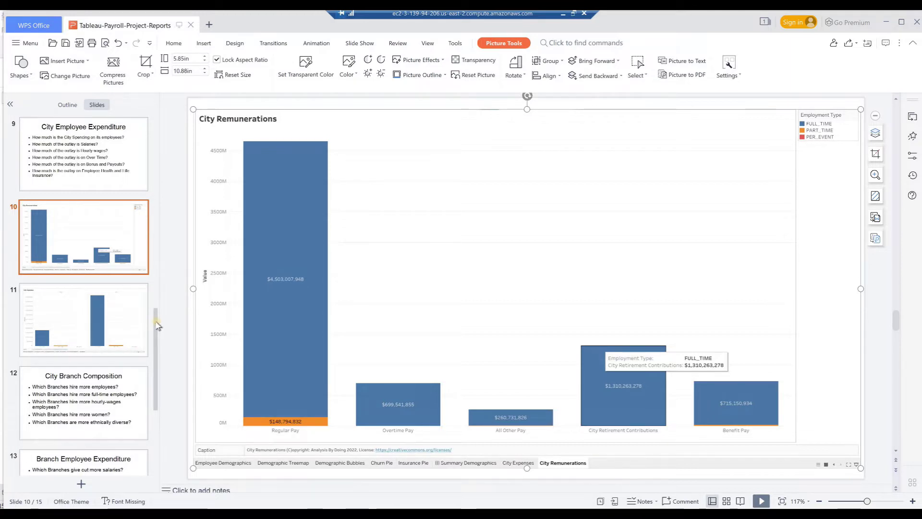
- Append the INSIGHTS bullet "Payments to part-time employees are dwarfed by the payments to salaried employees; but some part-time employees get Benefits!"
key("End")
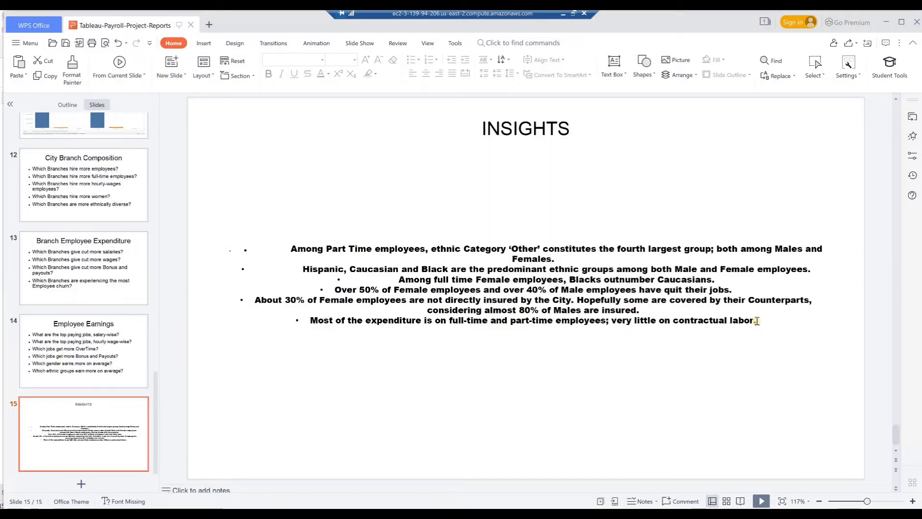
left_click(758, 321)
key("Return")
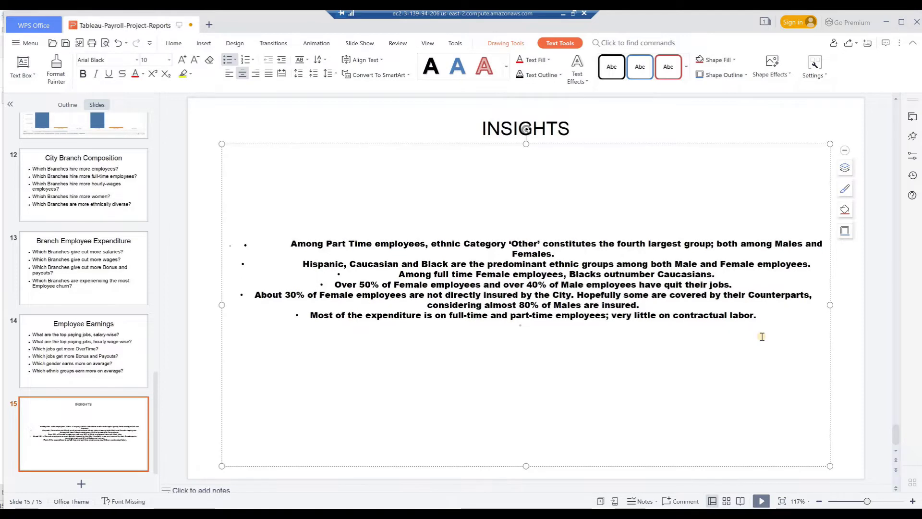
type("Payments to part-time employees are dwarfed by the payments to salaried employees; but some part-time employees get Benefits!")
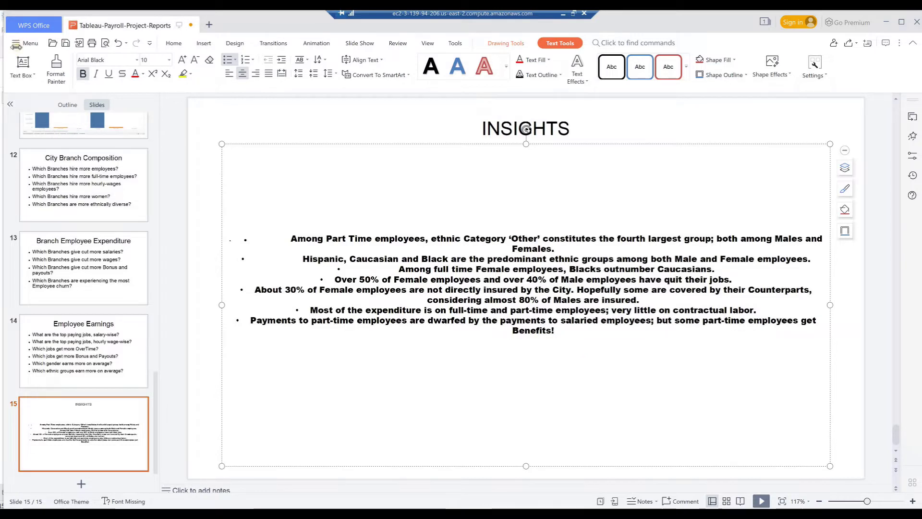
- Save the presentation with the added insight and exit WPS Office to return to Tableau
left_click(18, 44)
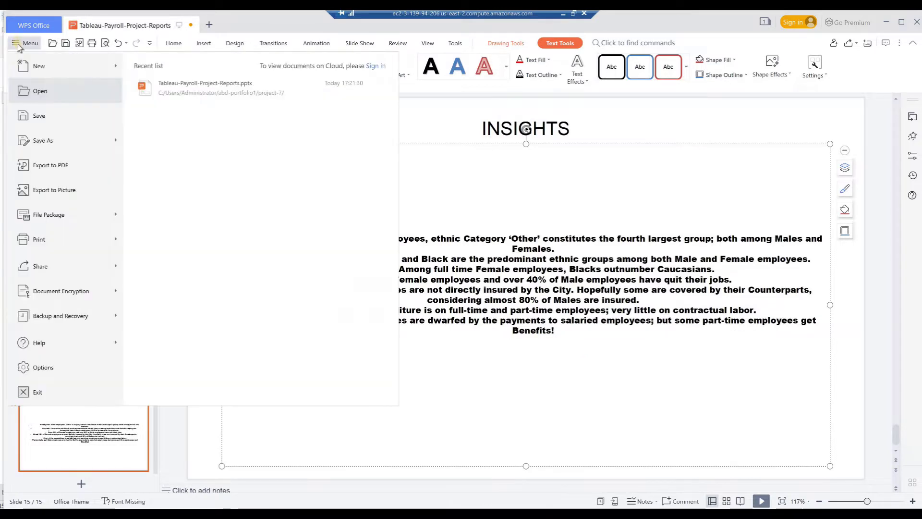
left_click(36, 116)
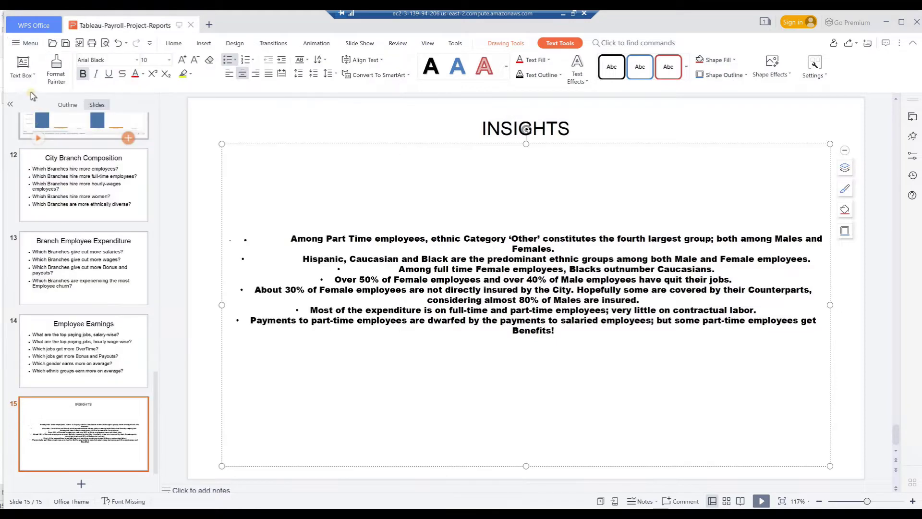
left_click(19, 44)
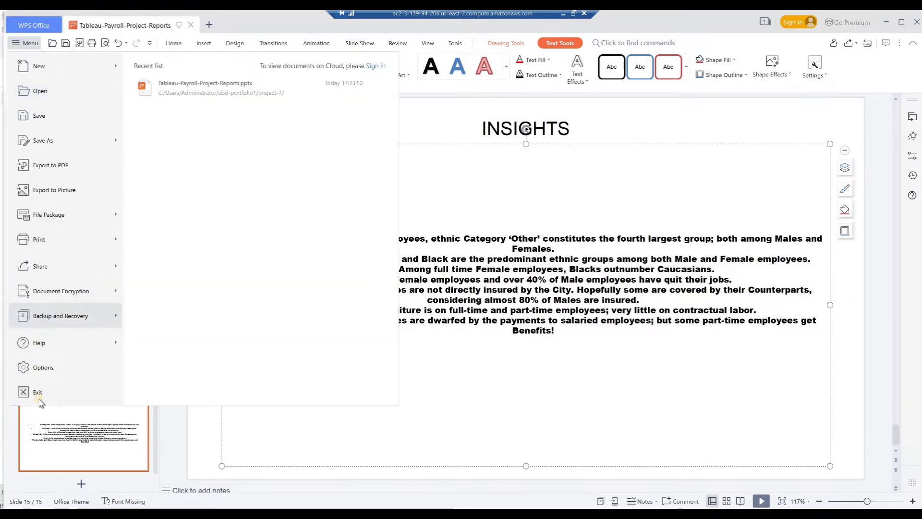
left_click(37, 448)
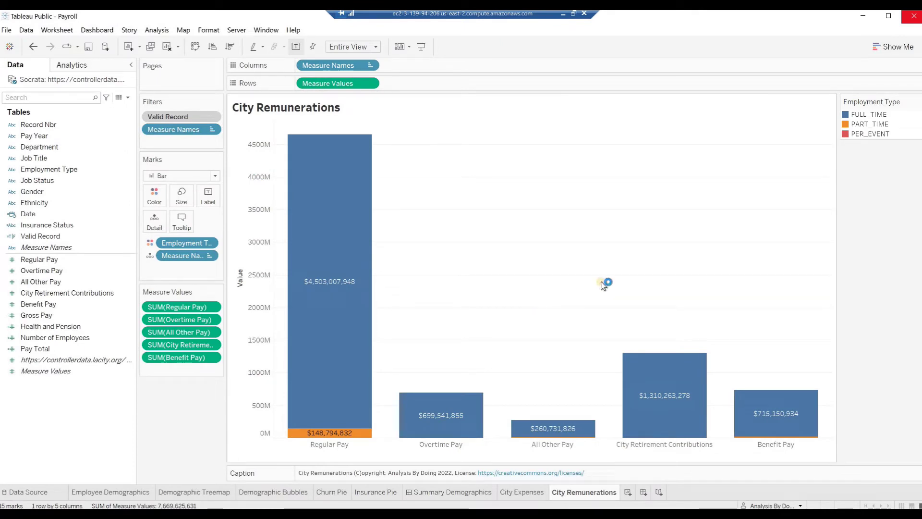
- Duplicate the City Remunerations sheet and rename the copy Expense Heat
right_click(570, 494)
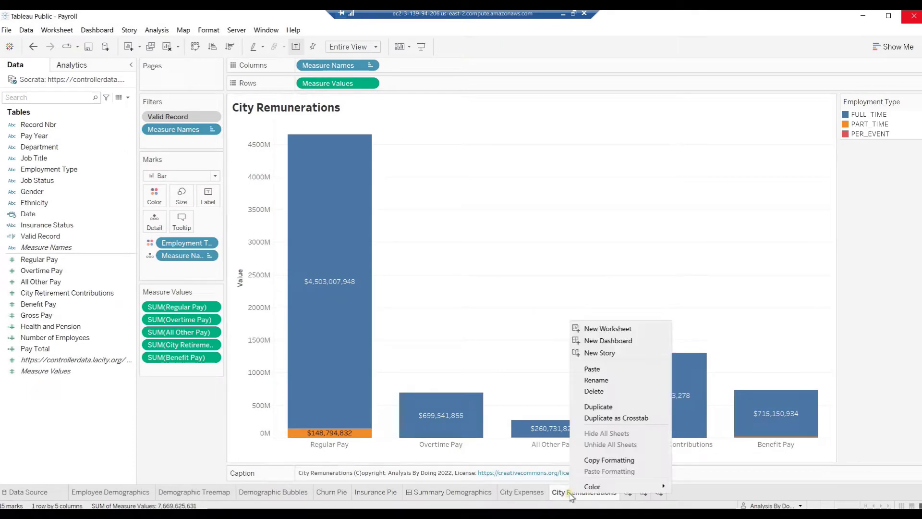
left_click(601, 408)
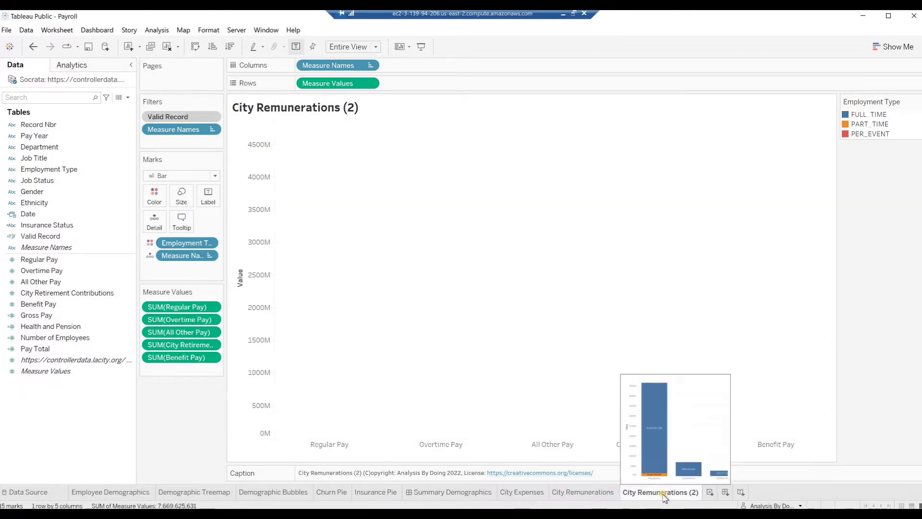
double_click(665, 495)
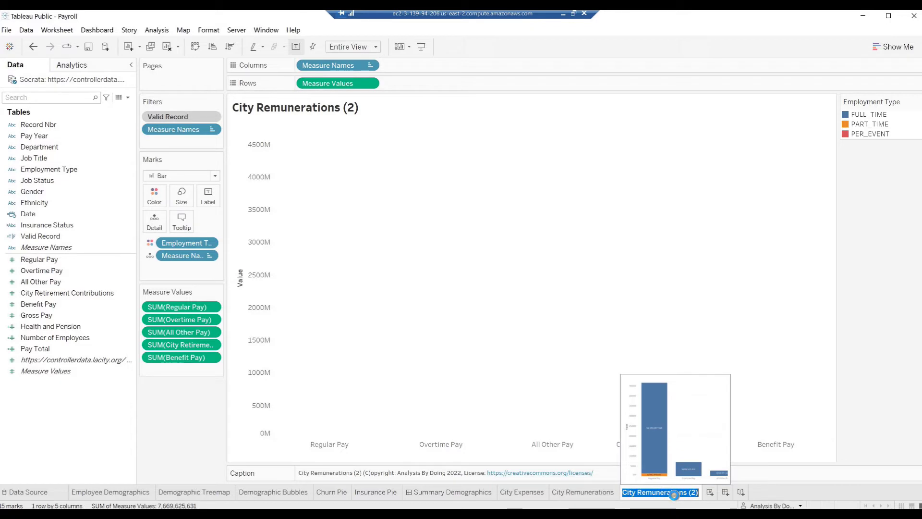
type("Expense Heat")
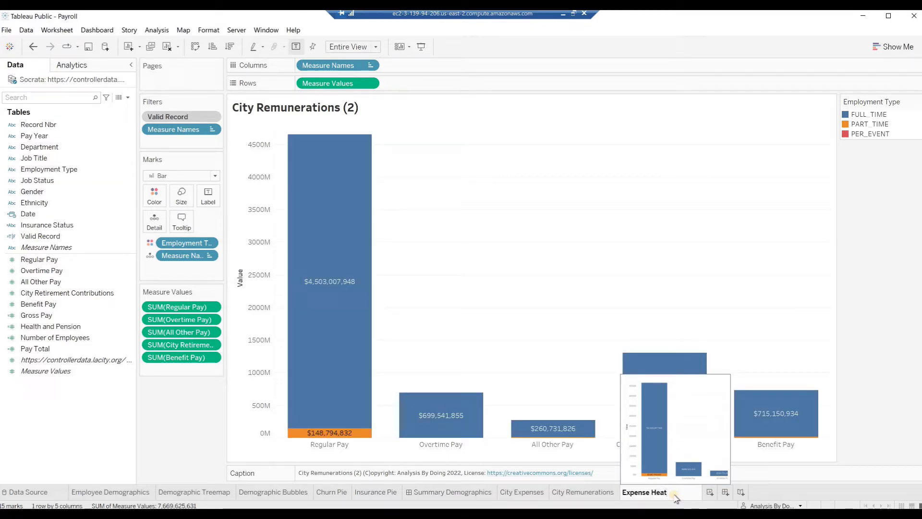
key("Return")
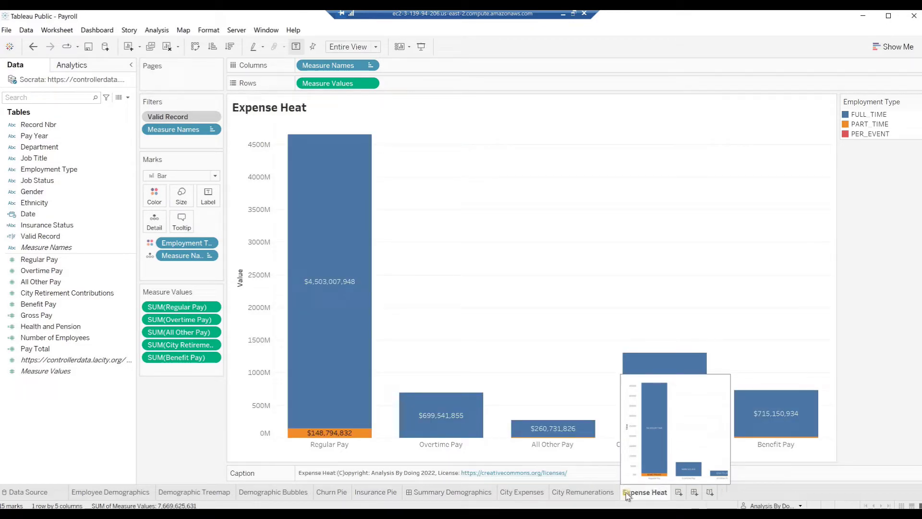
- Clear Employment Type, Measure Values and all Measure Names fields from the Expense Heat sheet, keeping only the Valid Record filter
left_click_drag(194, 244, 178, 427)
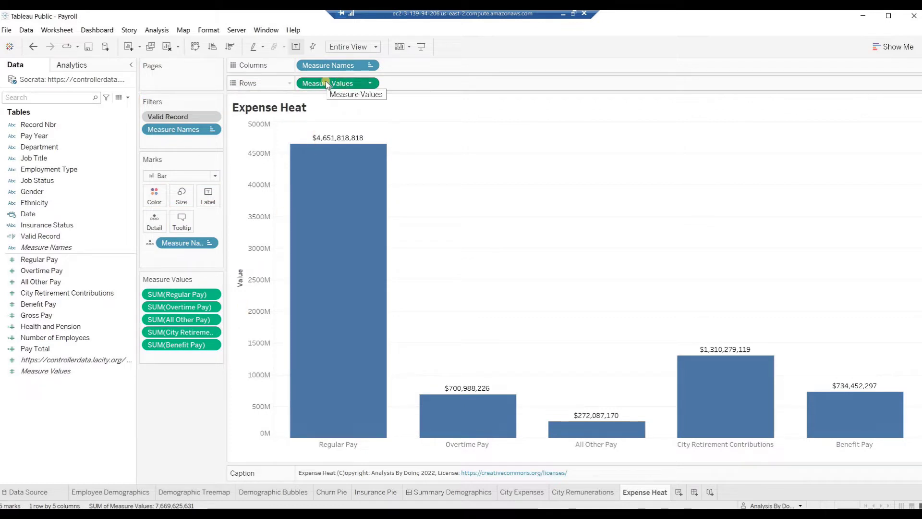
left_click_drag(328, 83, 179, 399)
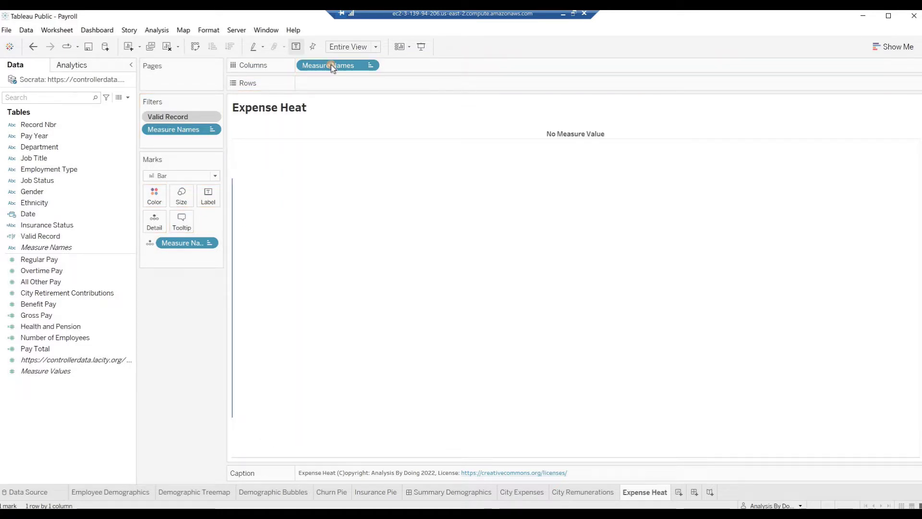
left_click_drag(330, 67, 173, 349)
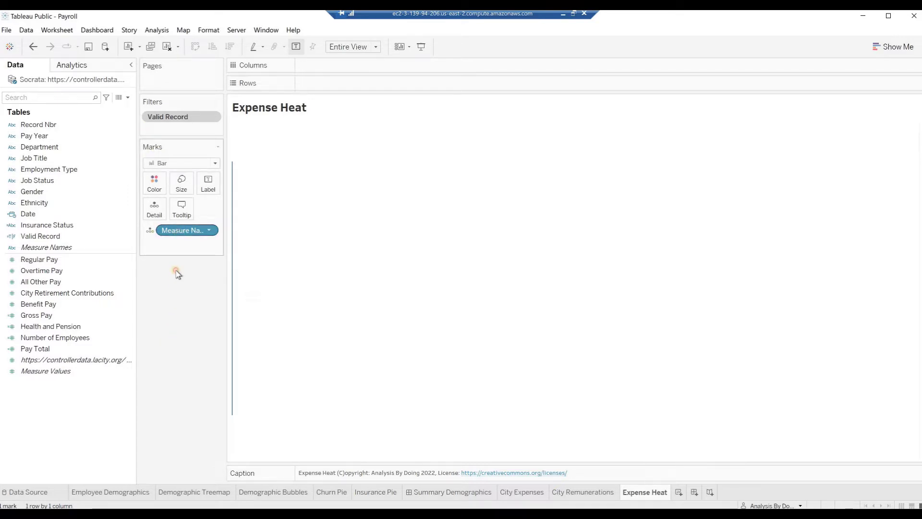
left_click_drag(182, 235, 175, 291)
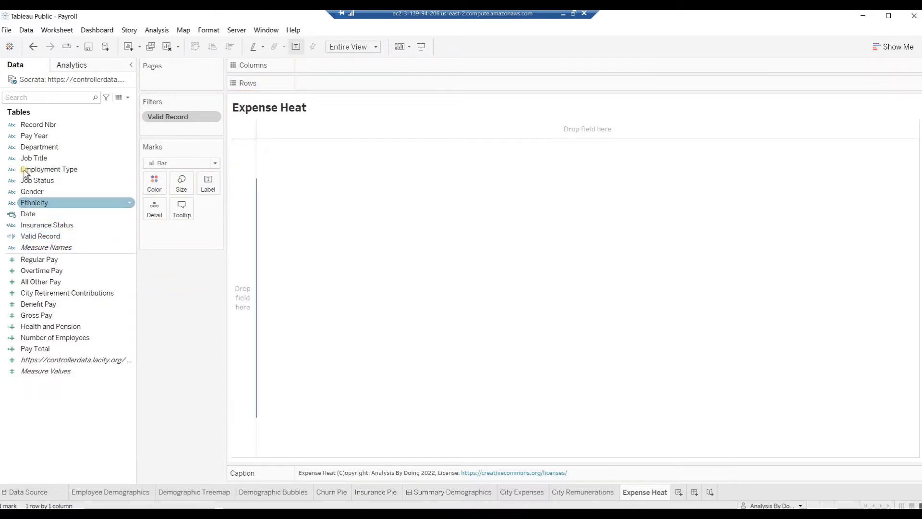
- Add Gender and Ethnicity as row fields and widen the Ethnicity column to fit its full labels
left_click_drag(28, 194, 314, 82)
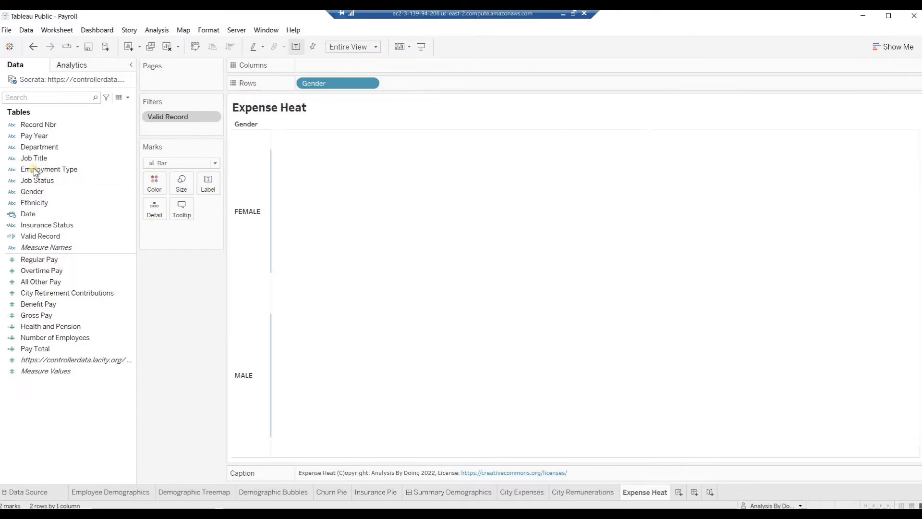
left_click(34, 202)
left_click_drag(34, 201, 403, 82)
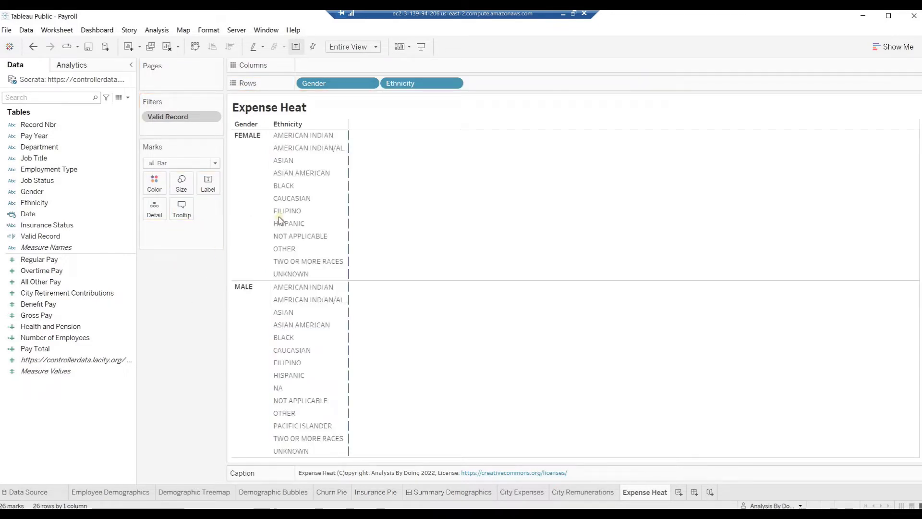
mouse_move(353, 128)
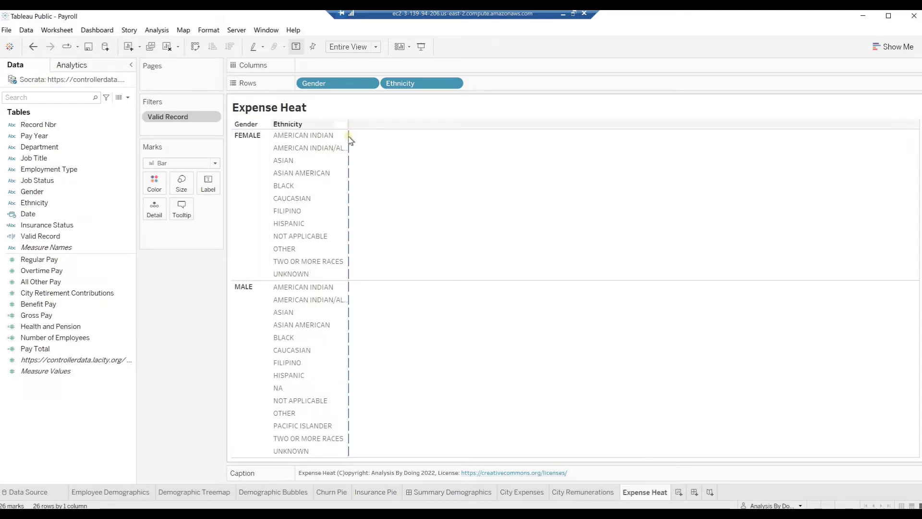
left_click_drag(349, 139, 413, 151)
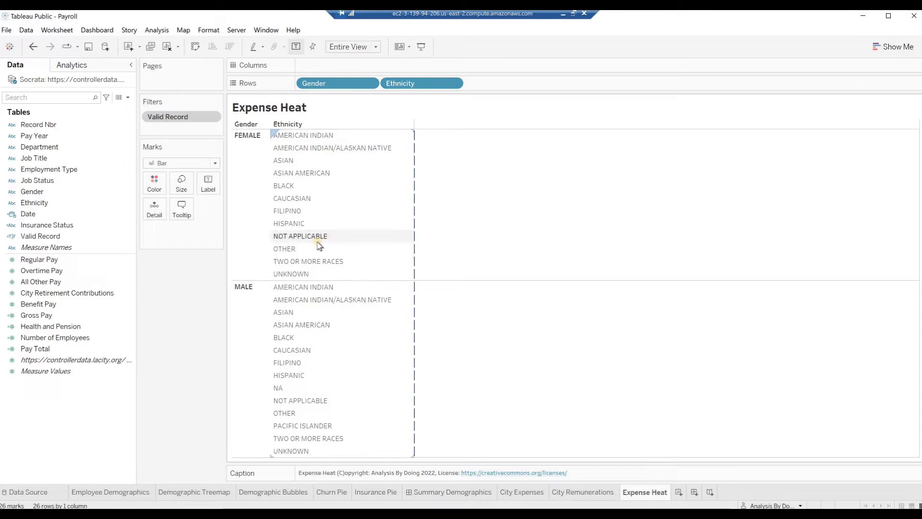
- Set the mark type to Automatic and show Gross Pay as text, with the percentage calculation set to None
left_click(214, 163)
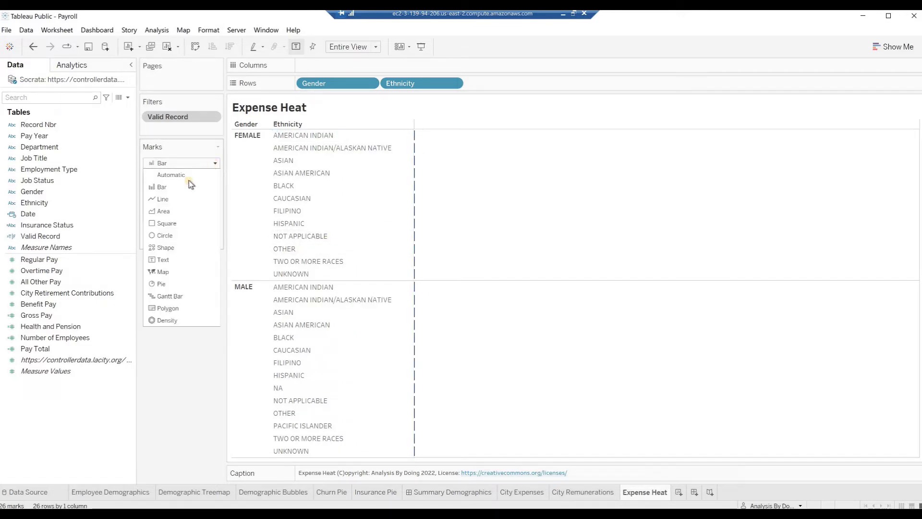
left_click(184, 176)
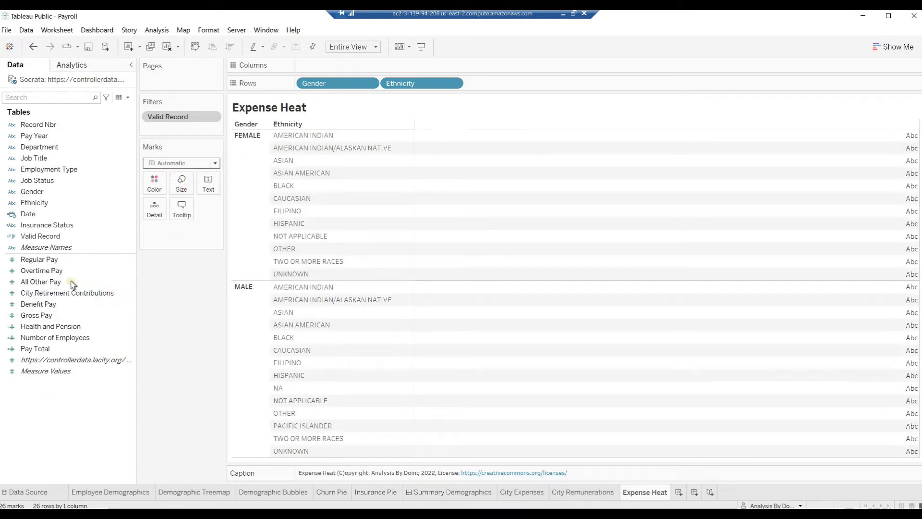
left_click_drag(53, 315, 207, 185)
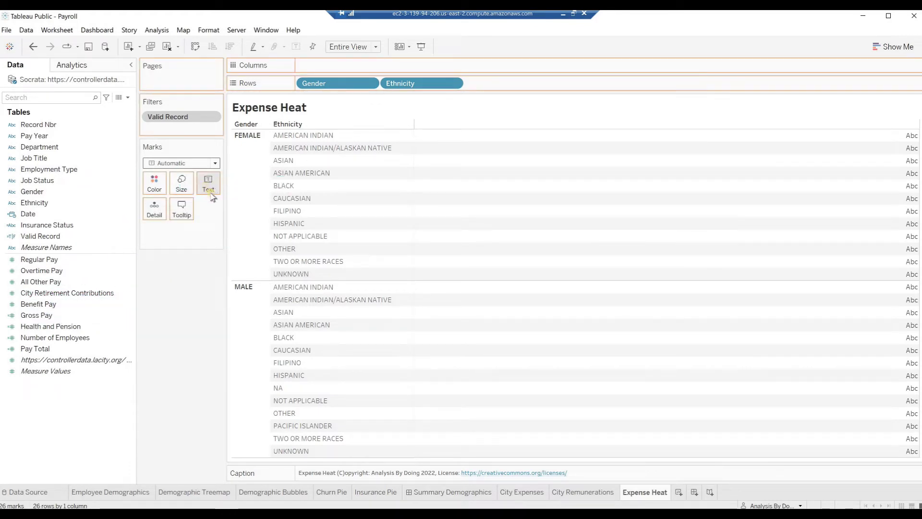
left_click(158, 30)
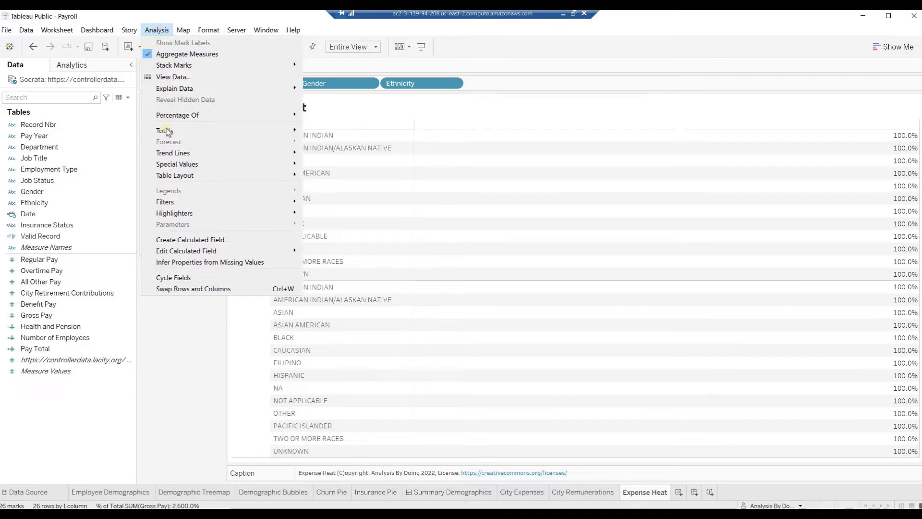
mouse_move(175, 115)
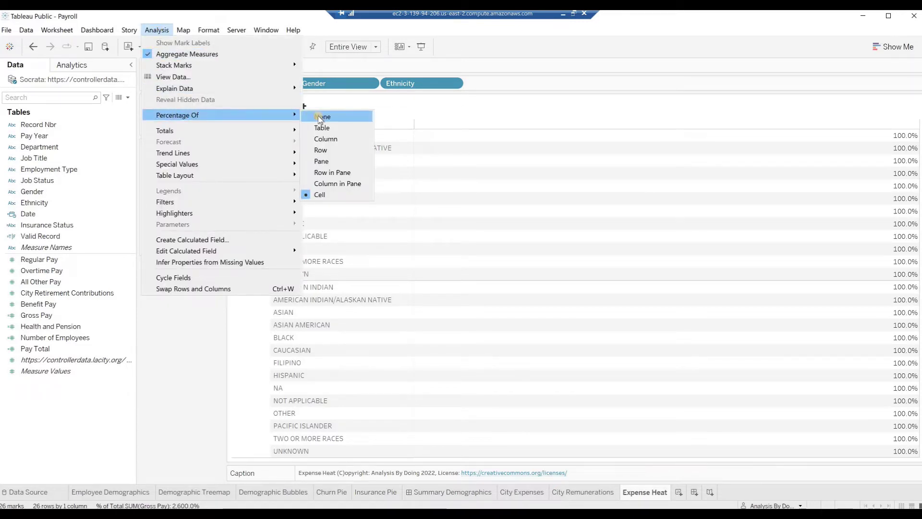
left_click(320, 117)
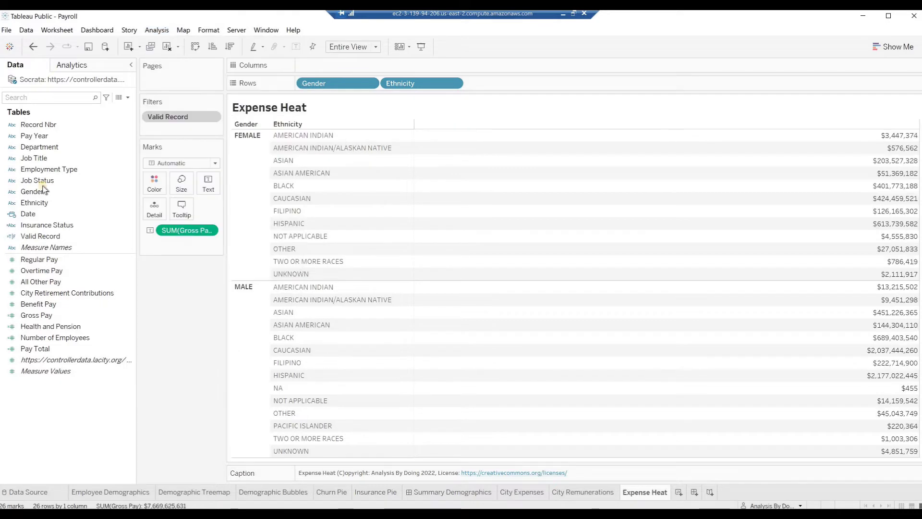
- Split the table into Employment Type columns and turn it into a heat map with Square marks colored by Gross Pay
left_click(41, 171)
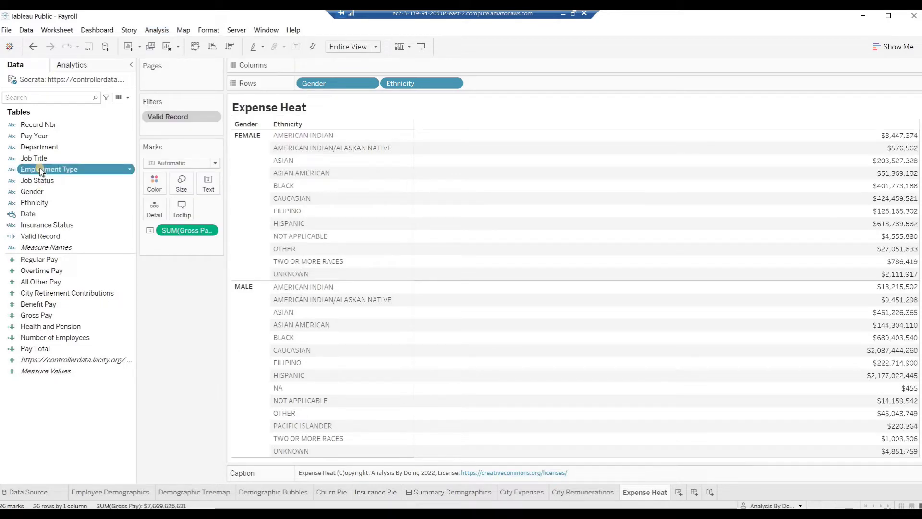
left_click_drag(41, 170, 317, 64)
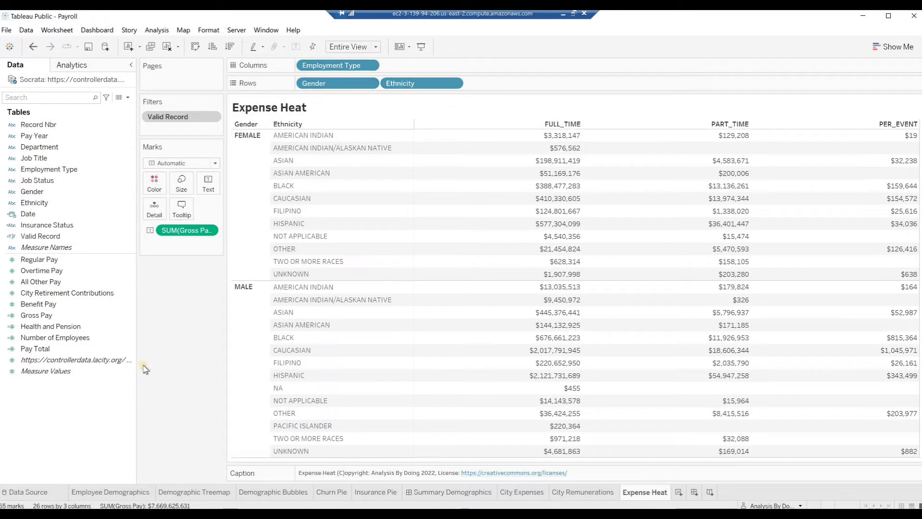
left_click_drag(43, 317, 153, 188)
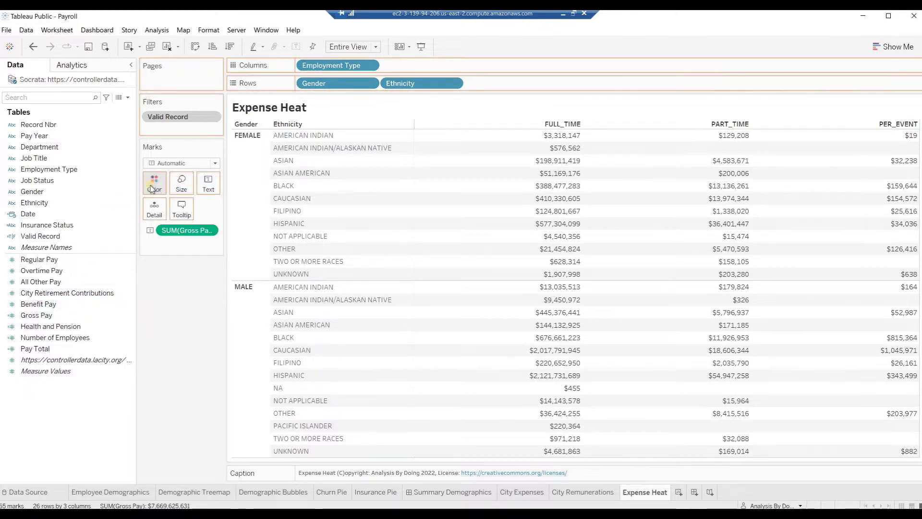
left_click(216, 165)
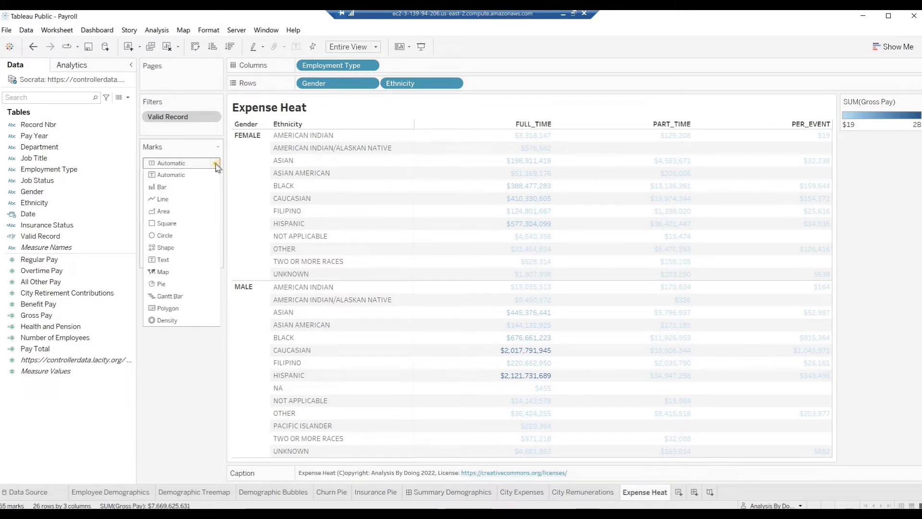
left_click(181, 223)
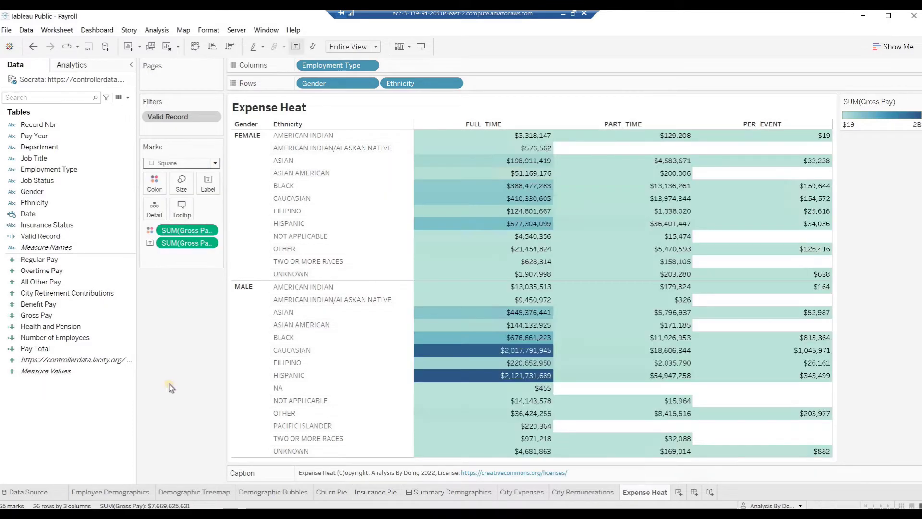
- Apply the Green palette to the Gross Pay heat map and hide its SUM(Gross Pay) color legend card
left_click(154, 184)
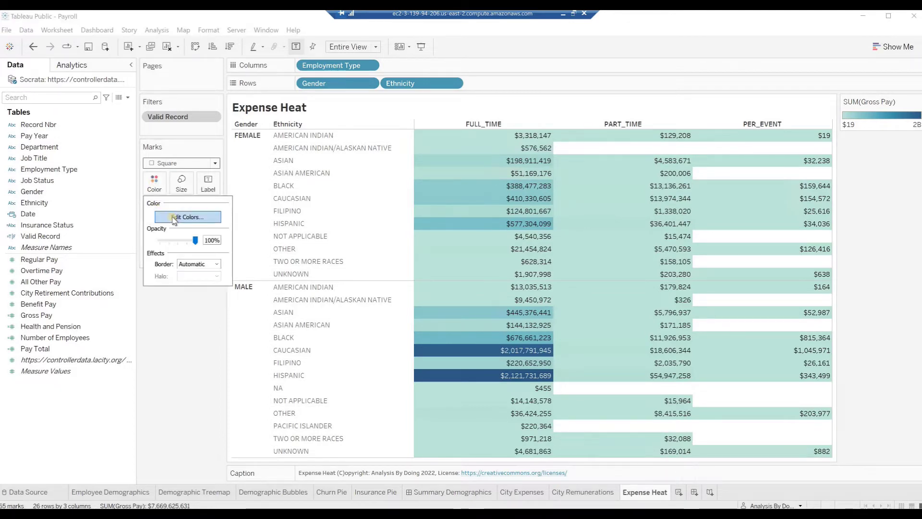
left_click(175, 217)
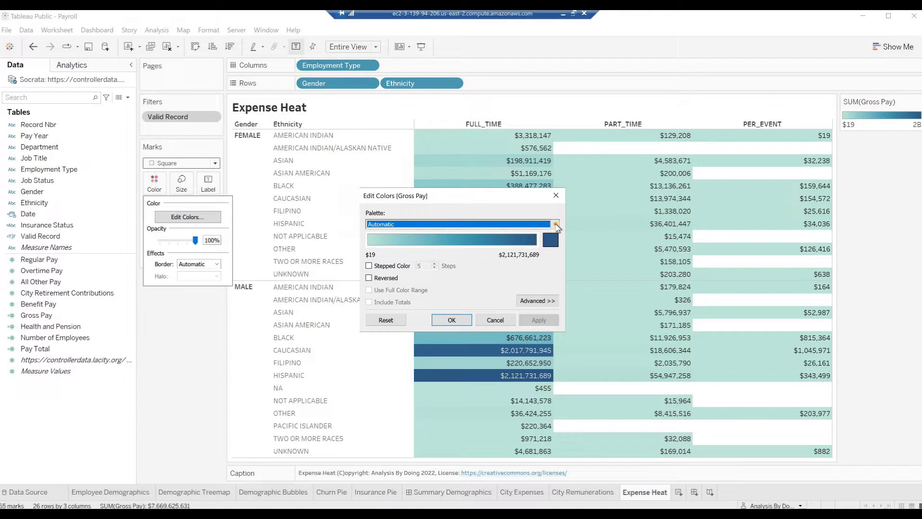
left_click(556, 224)
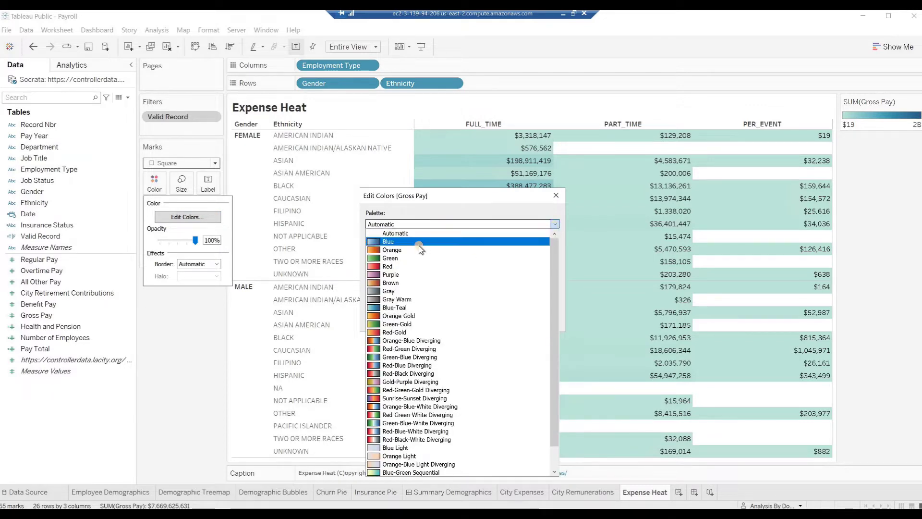
left_click(393, 259)
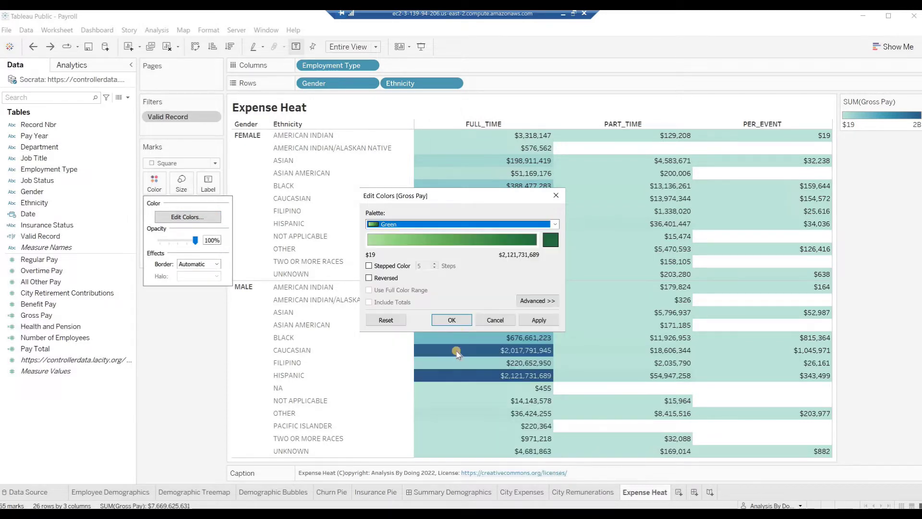
left_click(451, 320)
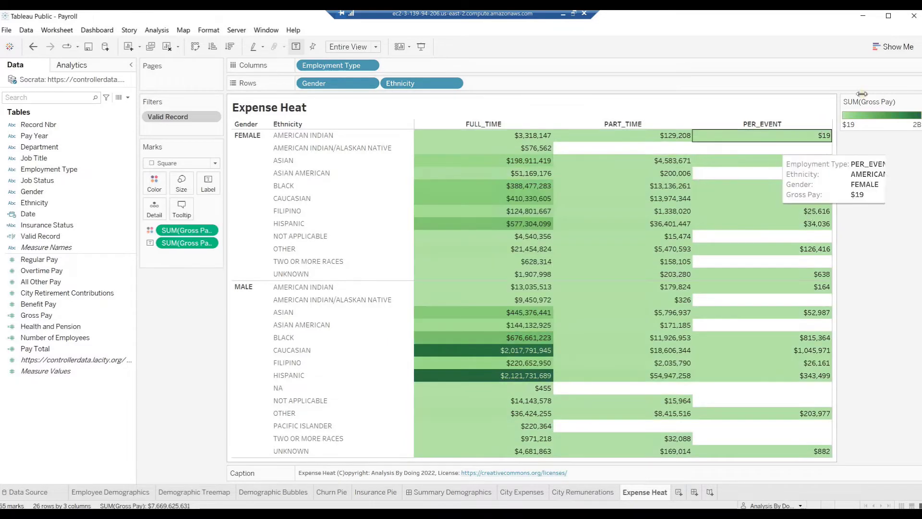
left_click(918, 103)
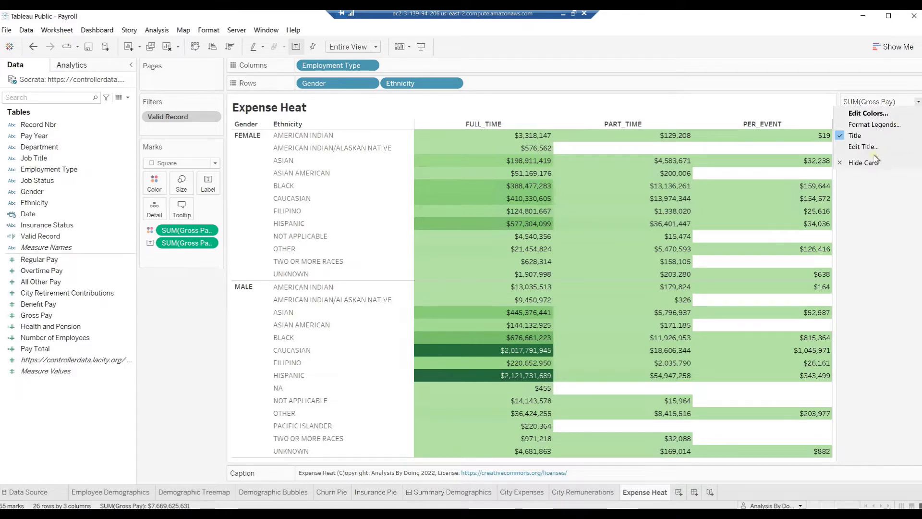
left_click(871, 163)
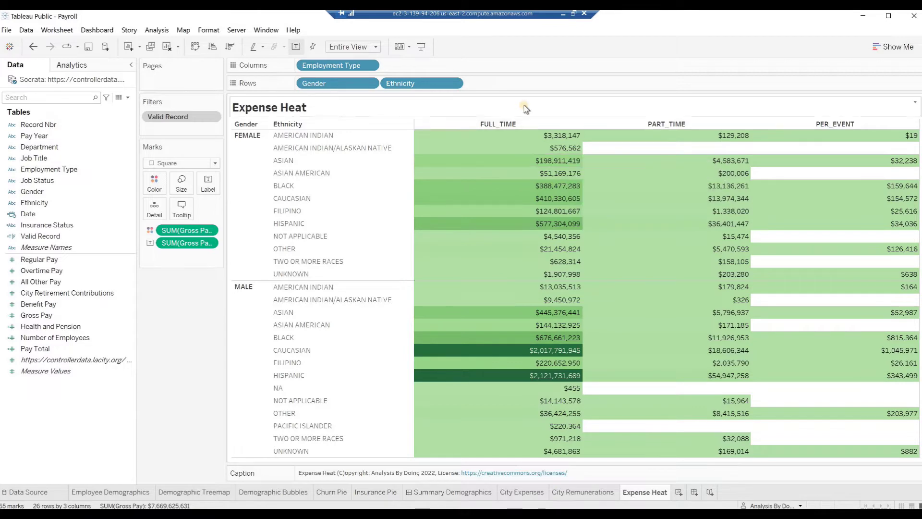
- Capture a full-screen screenshot of the Expense Heat sheet in presentation mode, and return to the worksheet view
left_click(422, 47)
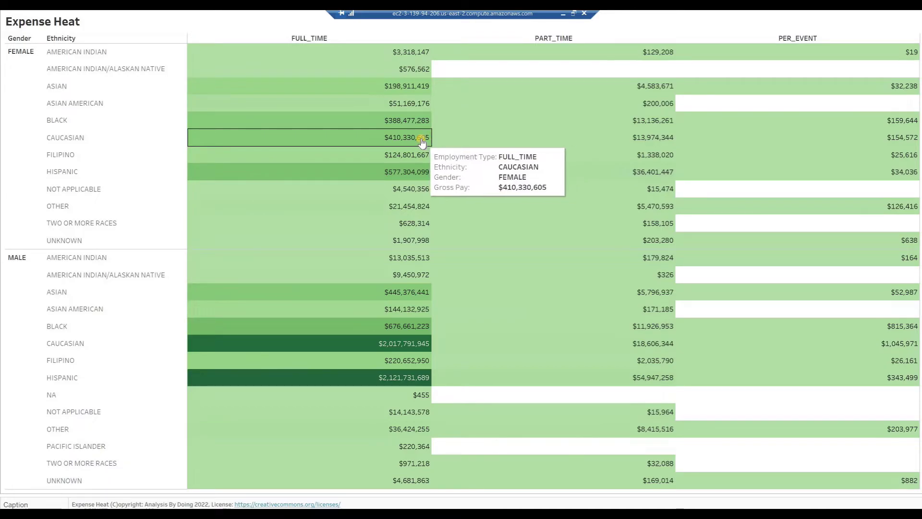
key("super+shift+s")
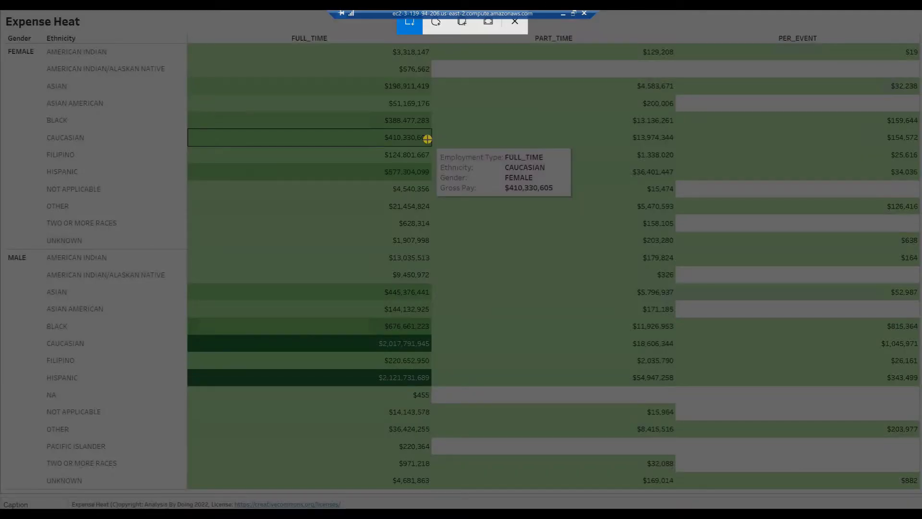
left_click(487, 26)
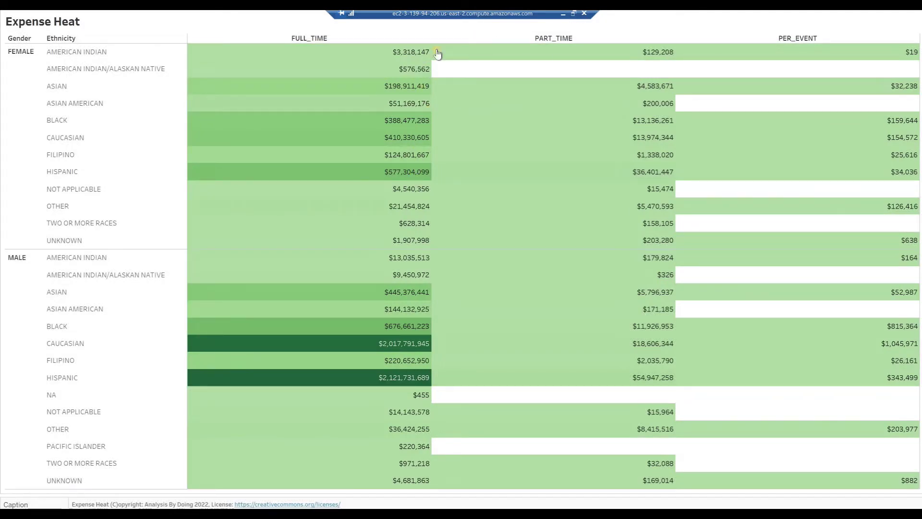
key("Escape")
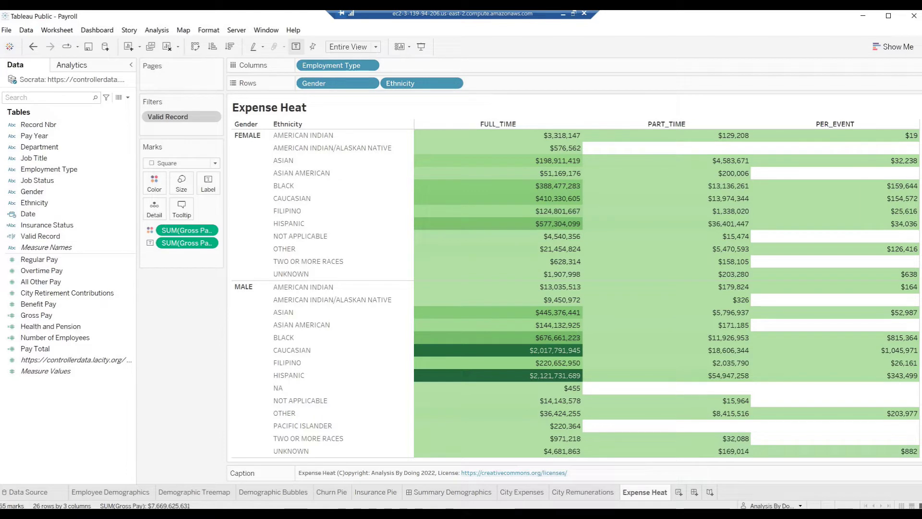
- Switch to WPS Office, open Tableau-Payroll-Project-Reports.pptx, and add a new slide after the City Expenses slide
mouse_move(912, 221)
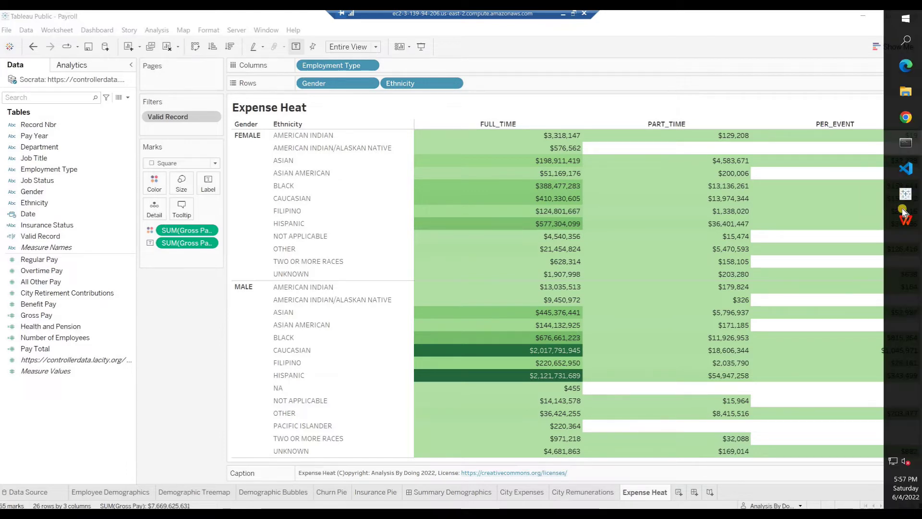
left_click(905, 223)
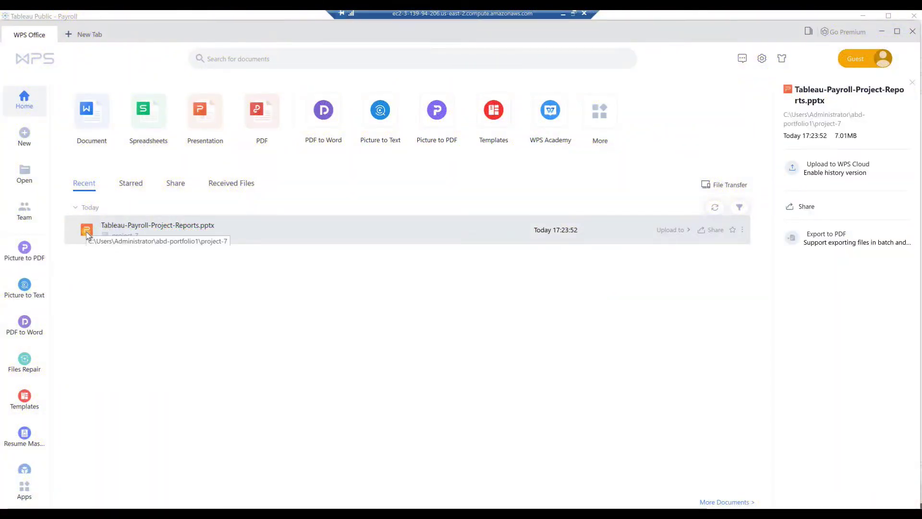
double_click(87, 234)
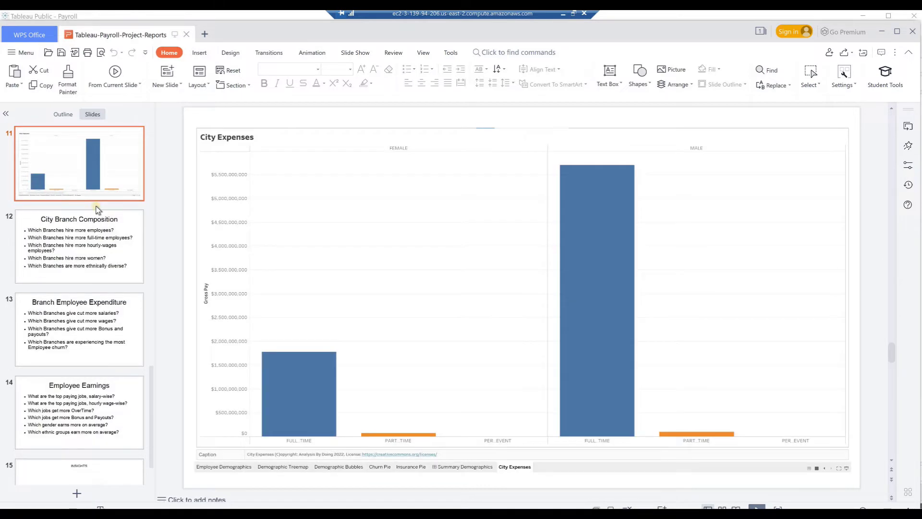
right_click(97, 209)
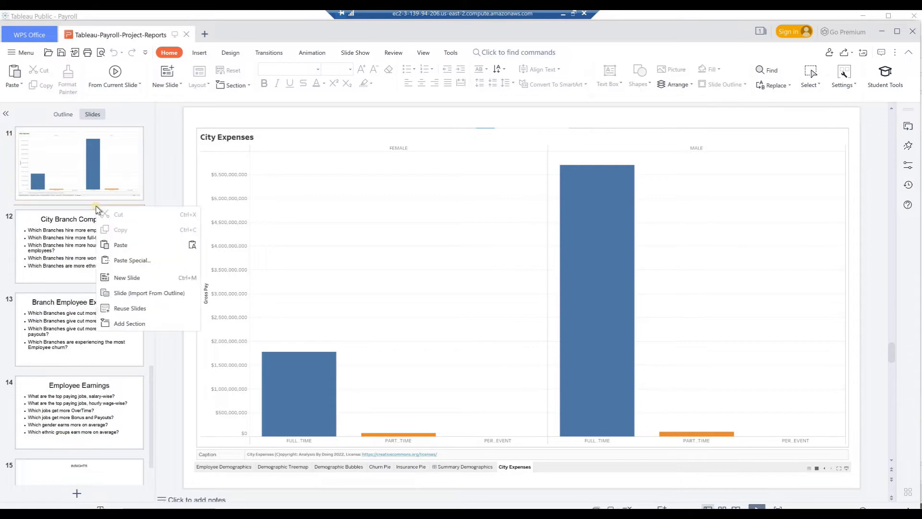
left_click(121, 278)
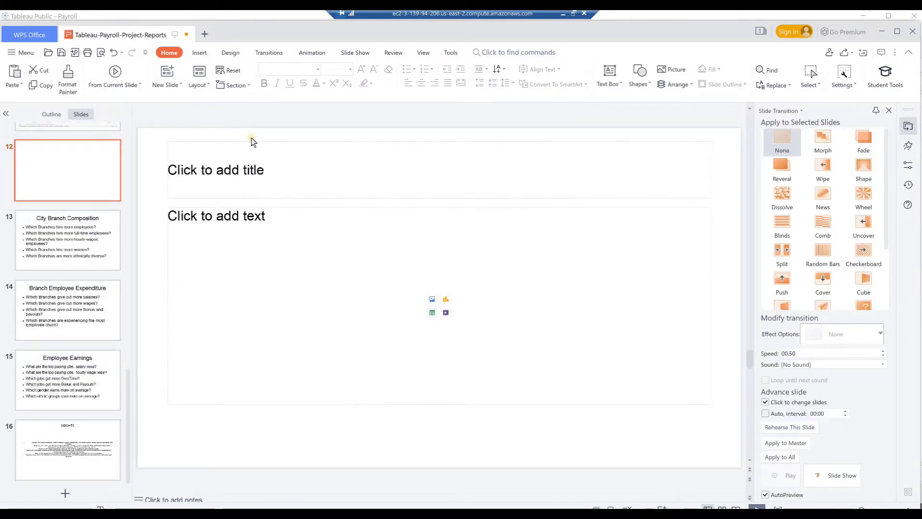
- Paste the Expense Heat screenshot uncompressed on the new slide, enlarge it to 5.85 by 10.81 in, and save the presentation
left_click(241, 216)
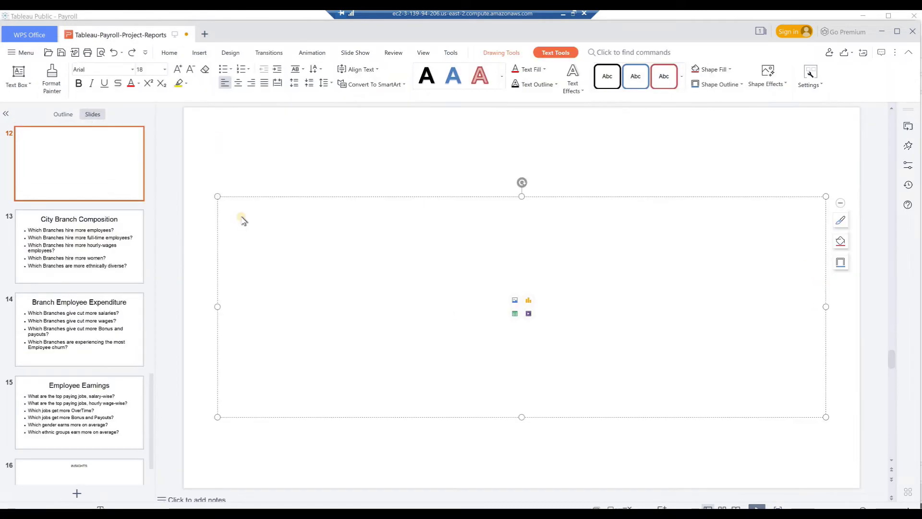
right_click(243, 217)
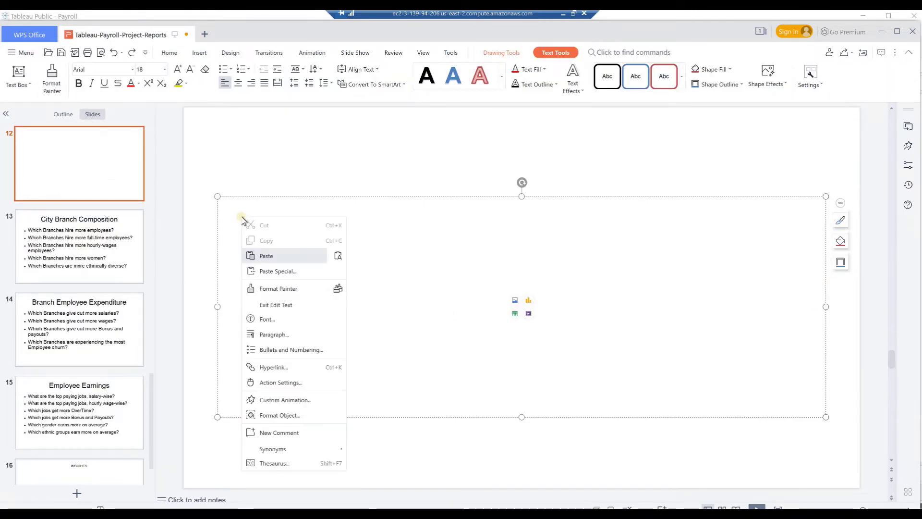
left_click(262, 256)
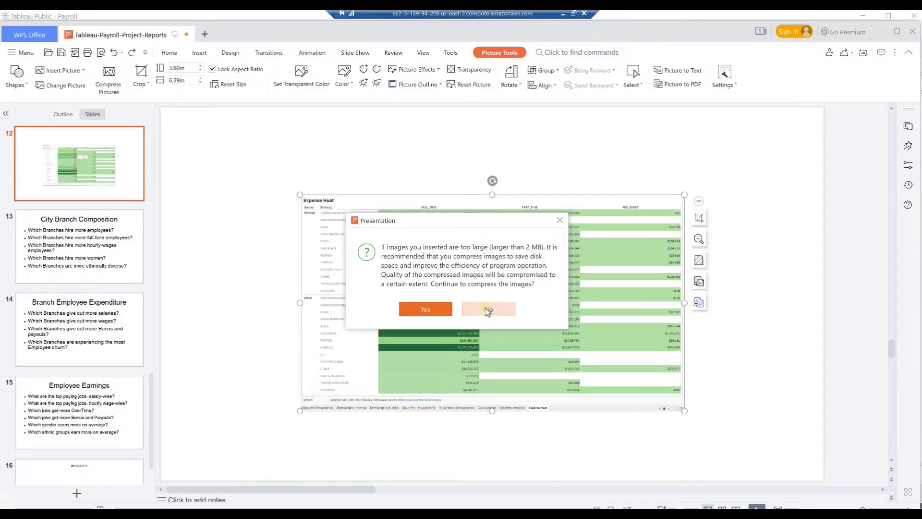
left_click(488, 310)
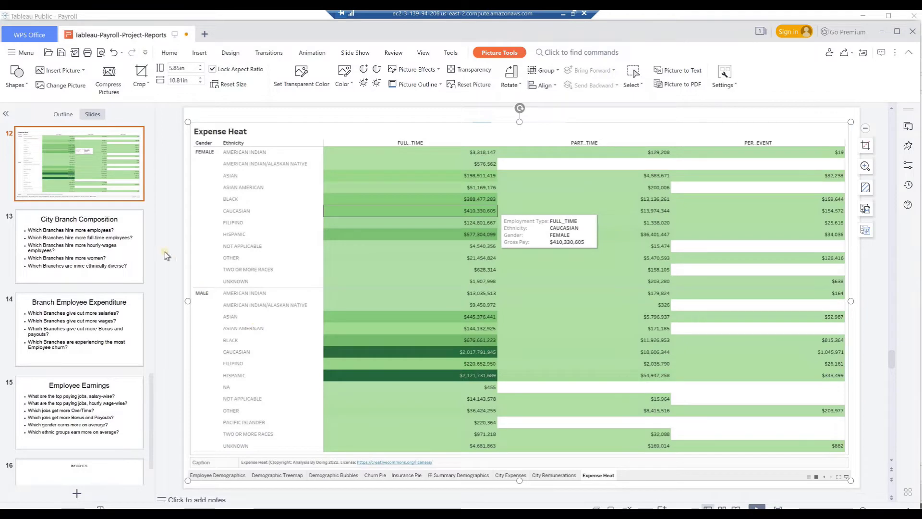
left_click(62, 54)
- Add the INSIGHTS bullet "Although Female Blacks outnumber Female Caucasians among full-time employees, the city spends comparatively more via remunerations on Female Caucasians." and save the presentation
left_click(79, 473)
left_click(554, 341)
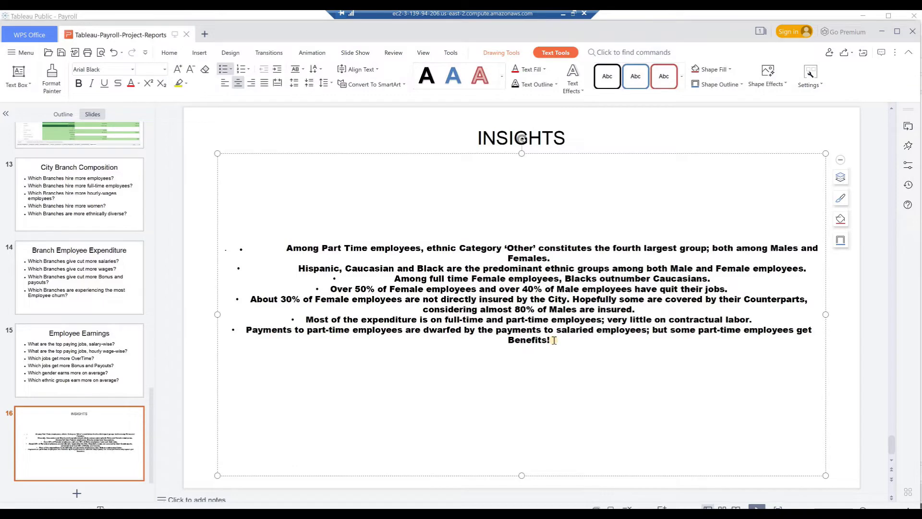
key("Return")
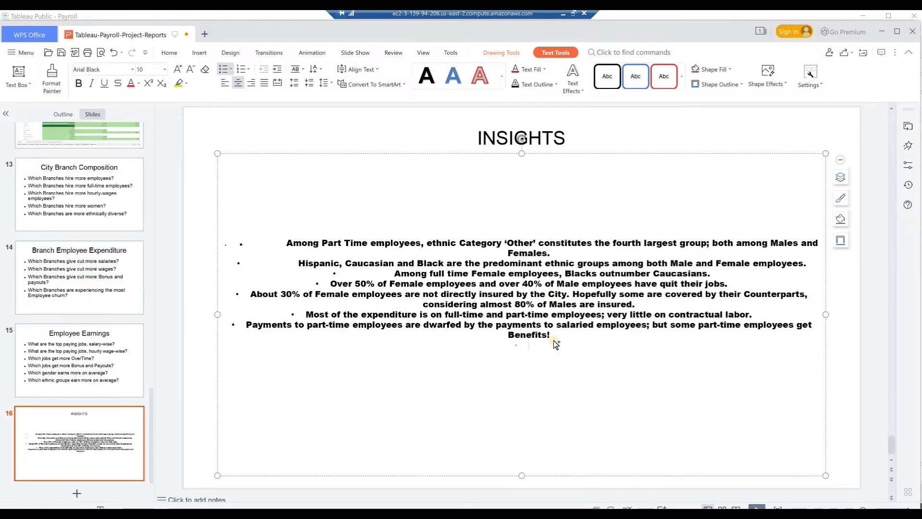
type("Although Female Blacks outnumber Female Caucasians among full-time employees, the city spends comparatively more via remunerations on Female Caucasians.")
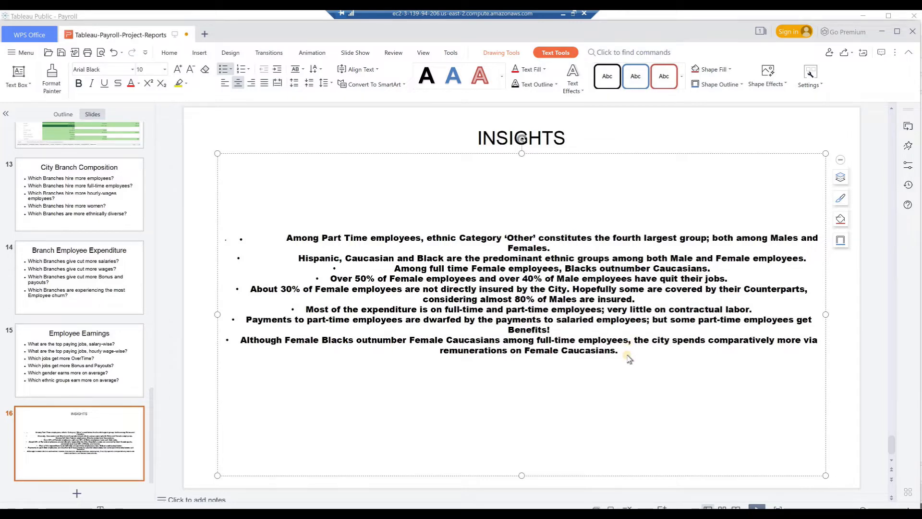
left_click(11, 53)
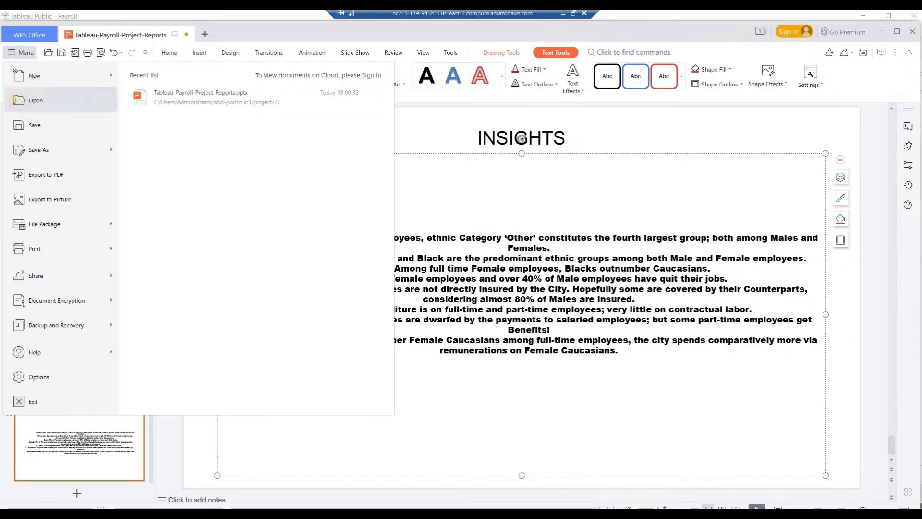
left_click(26, 126)
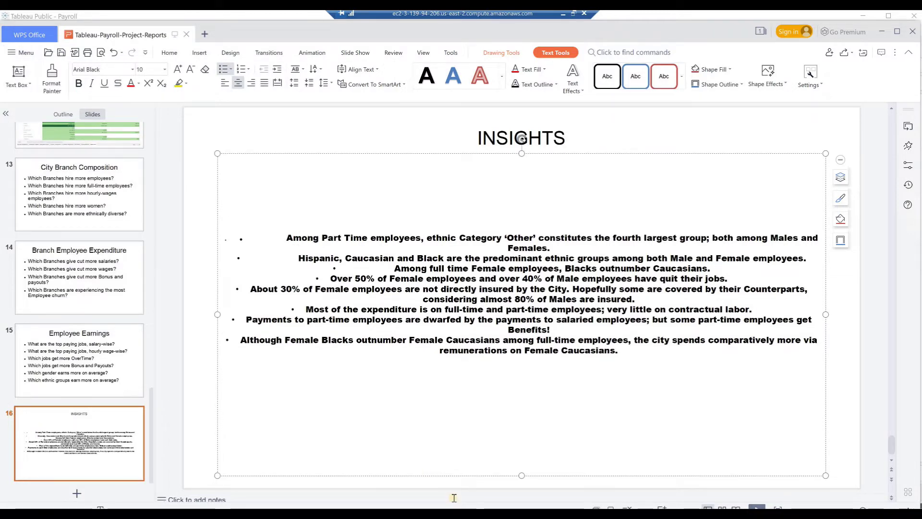
- Switch to Tableau Public, duplicate the Expense Heat sheet, and rename the copy as Hiring and Paying Branches
mouse_move(920, 260)
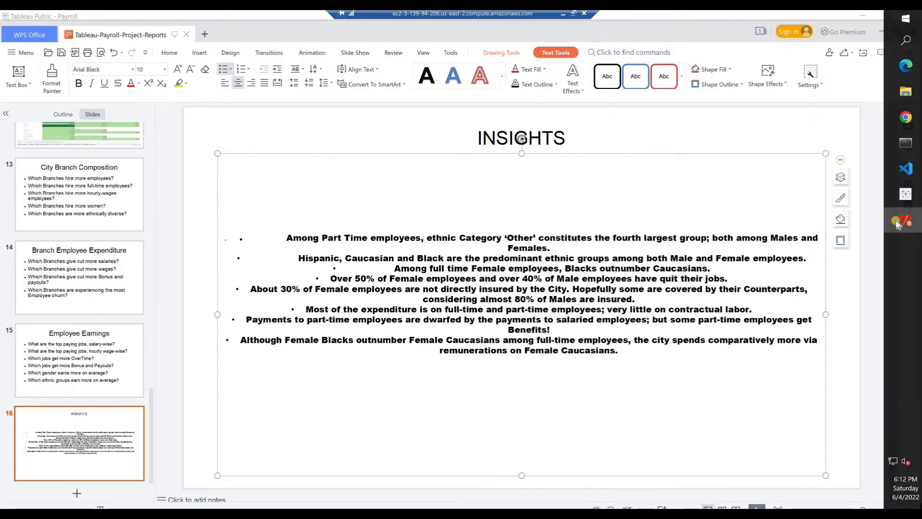
mouse_move(906, 197)
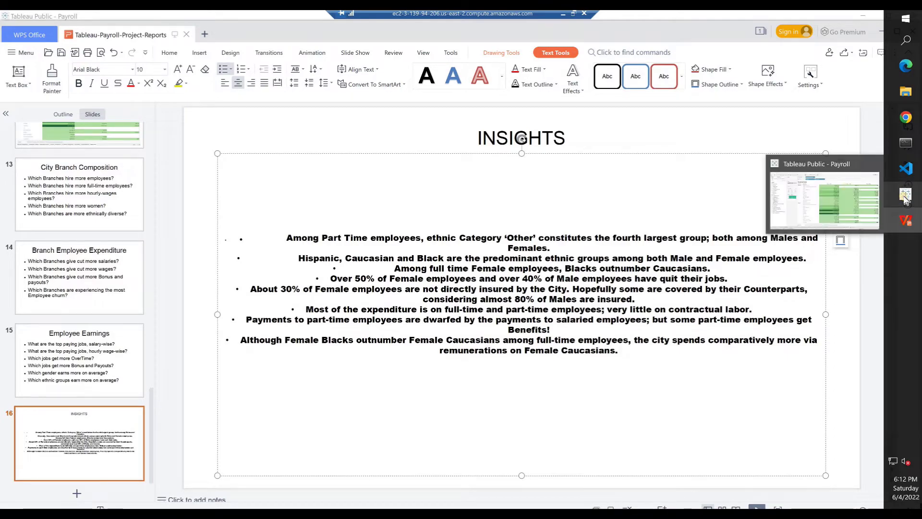
left_click(829, 190)
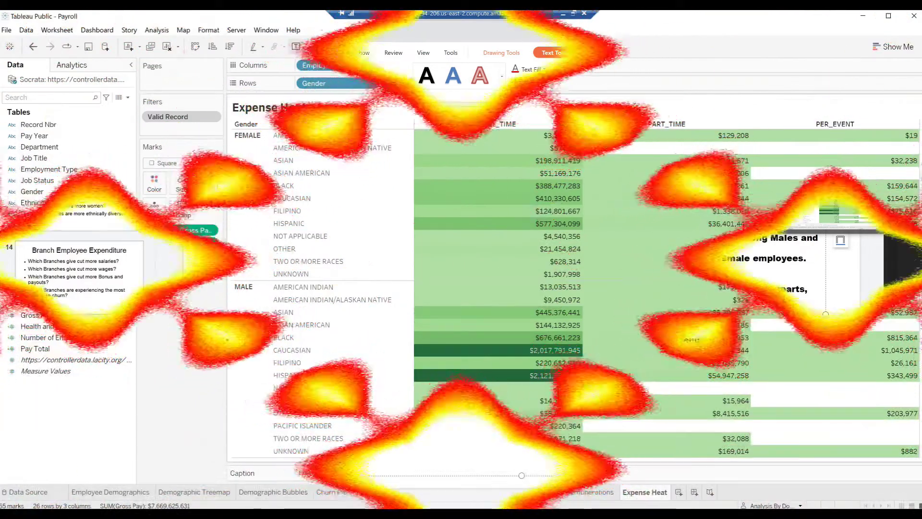
mouse_move(790, 246)
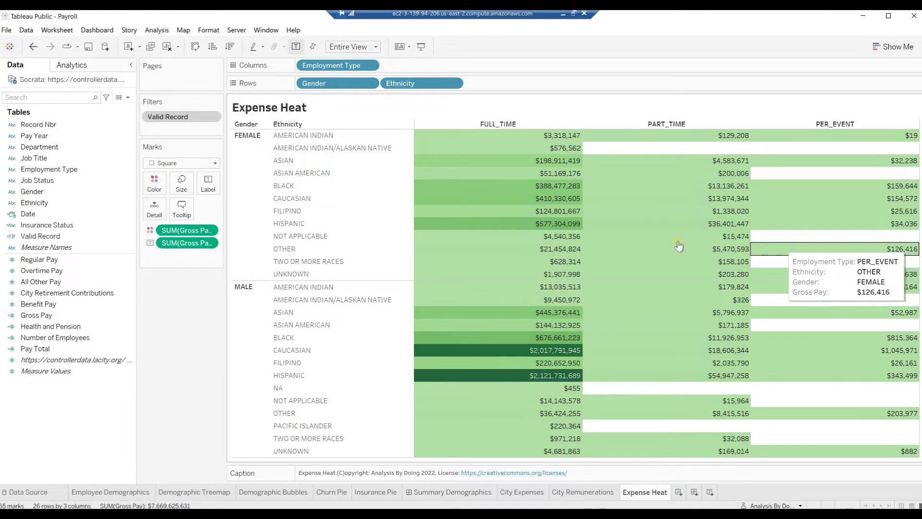
right_click(644, 493)
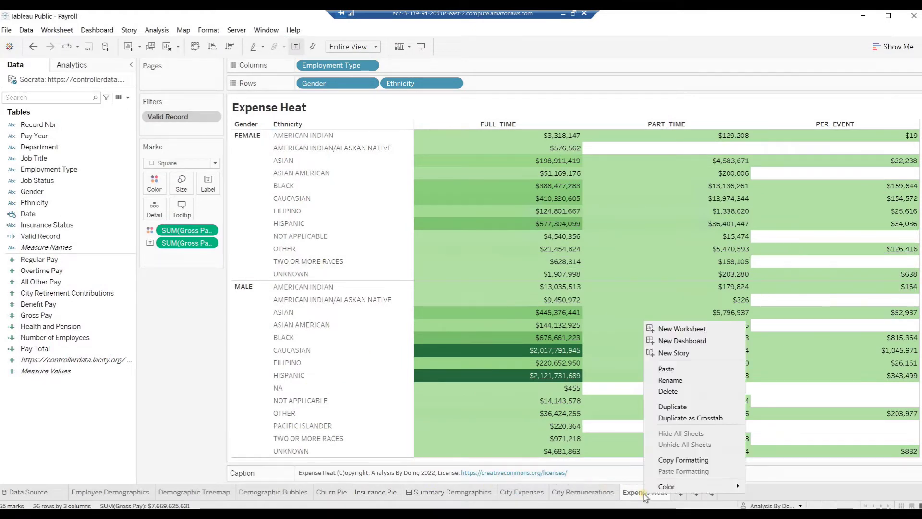
left_click(666, 407)
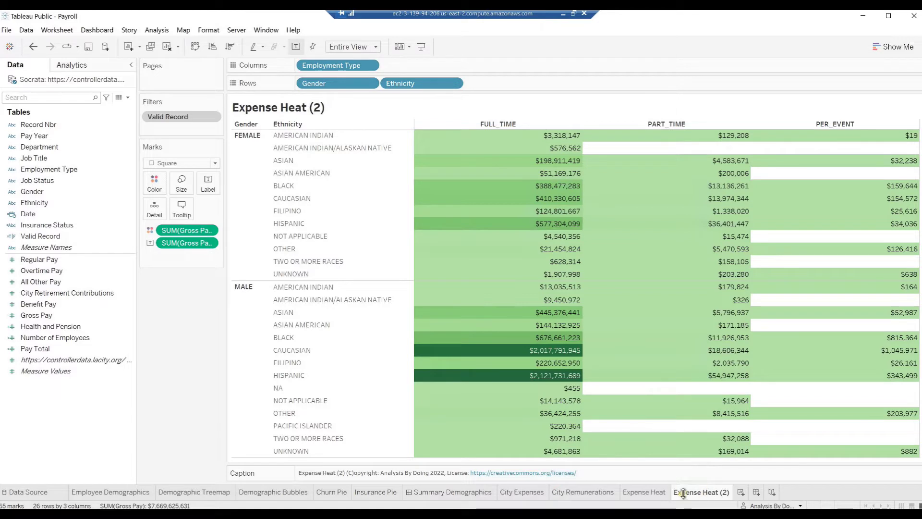
double_click(683, 492)
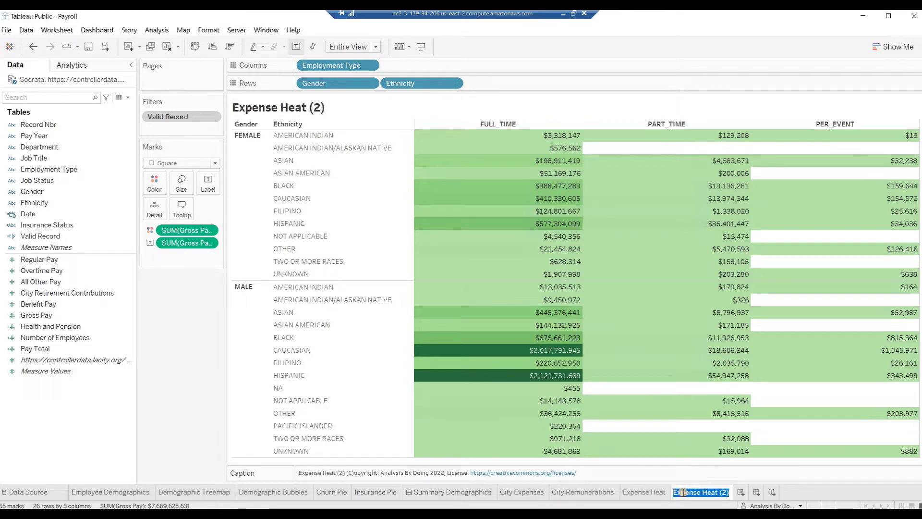
type("Hiring and Pay")
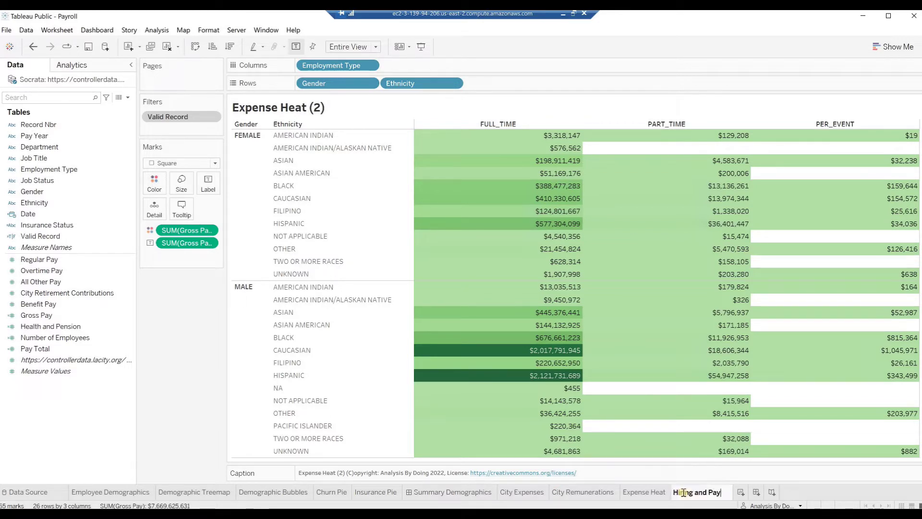
type("ing Bra")
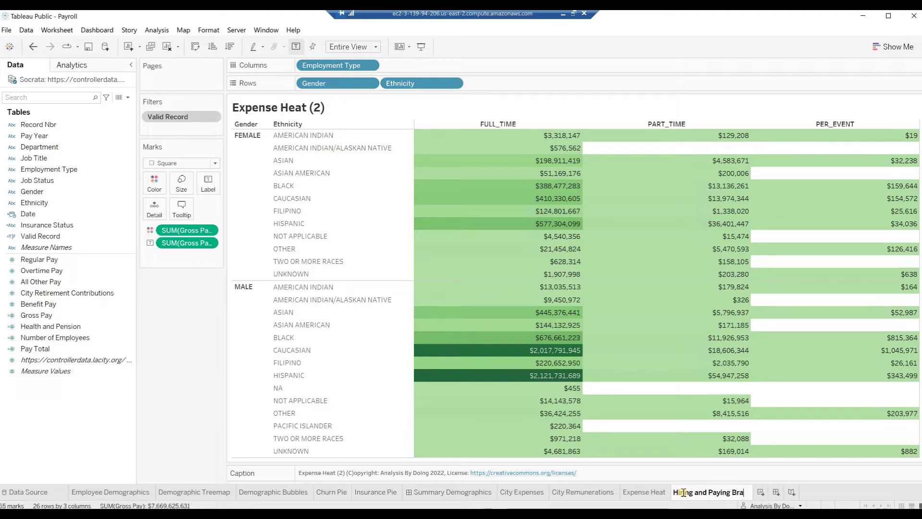
type("nches")
key("Return")
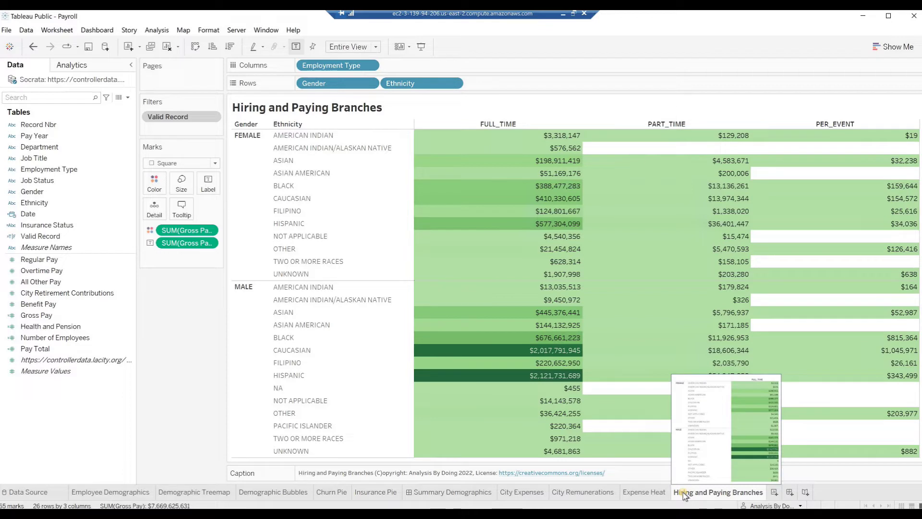
- Remove Gender, Ethnicity, Employment Type and both Gross Pay fields from the new sheet, and set its mark type to Automatic
left_click_drag(330, 83, 176, 305)
left_click_drag(228, 260, 187, 324)
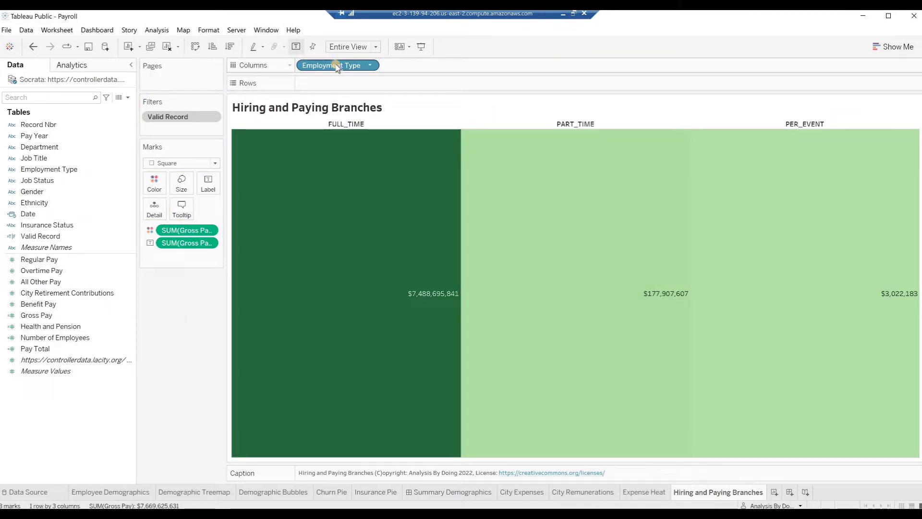
left_click_drag(338, 67, 172, 338)
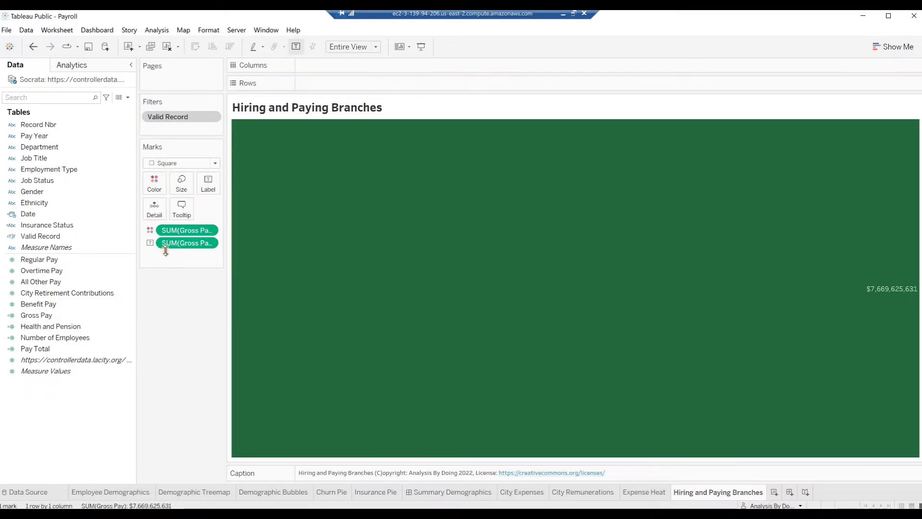
left_click_drag(165, 245, 160, 366)
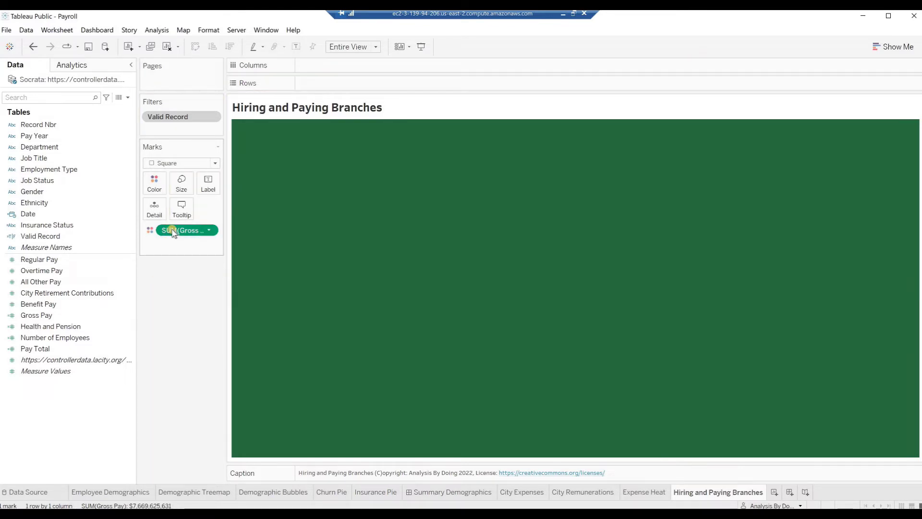
left_click_drag(173, 235, 172, 347)
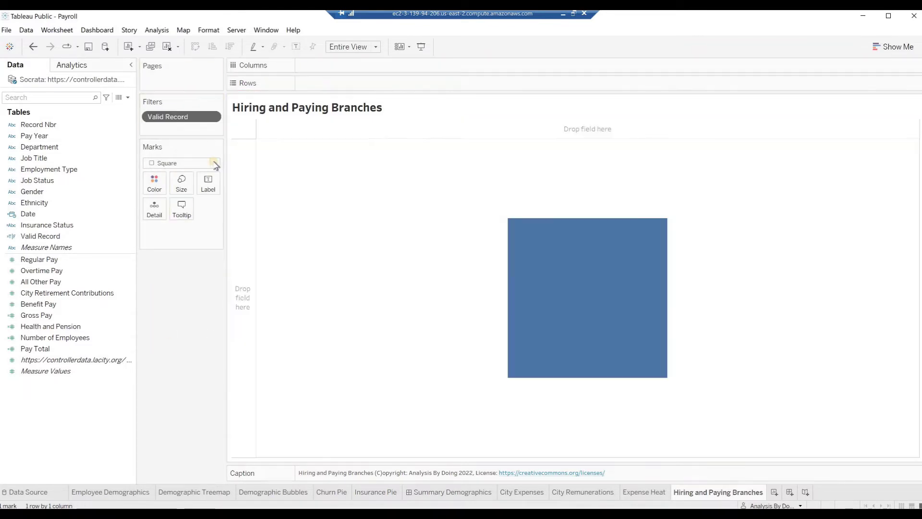
left_click(215, 164)
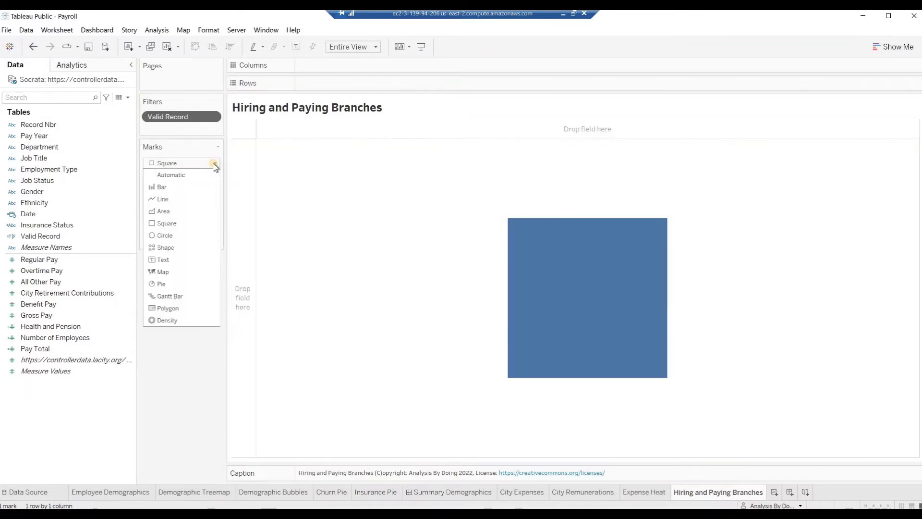
left_click(193, 178)
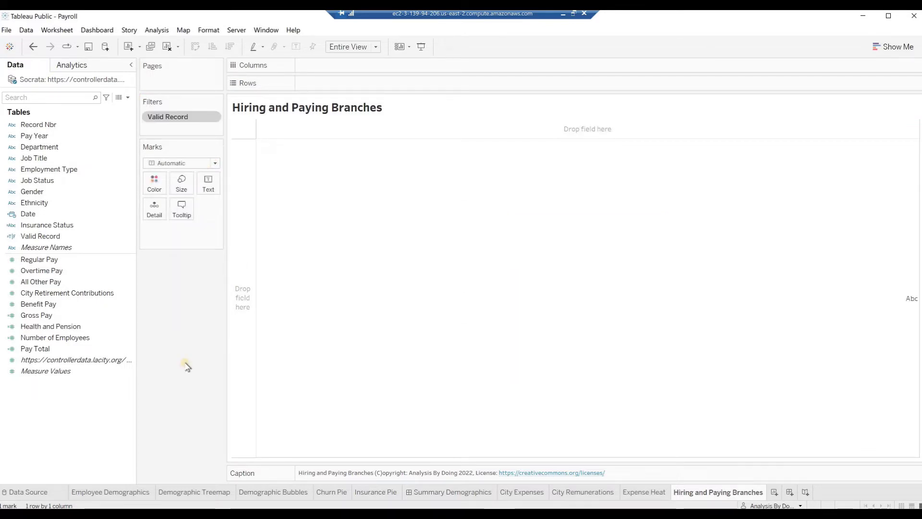
- Build a bar chart with Number of Employees as rows and Department as columns
left_click(70, 349)
left_click(71, 338)
left_click_drag(269, 191, 353, 85)
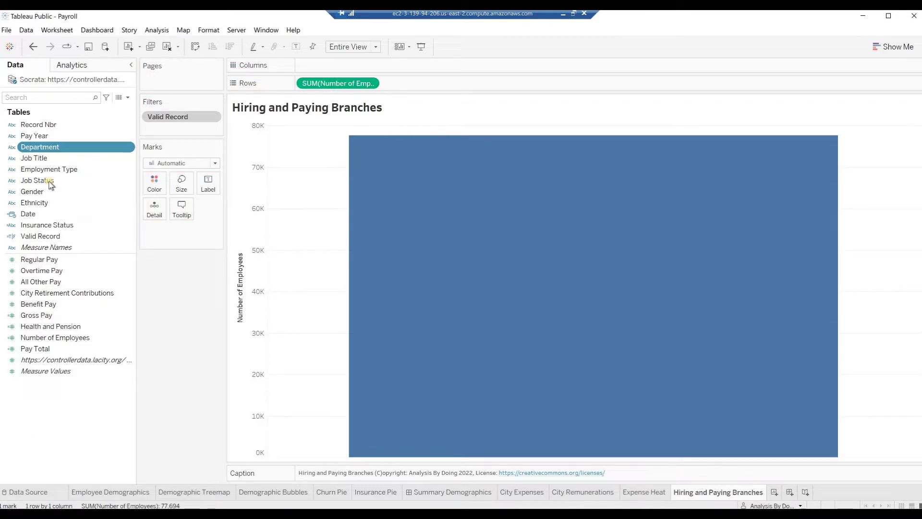
left_click_drag(41, 152, 325, 66)
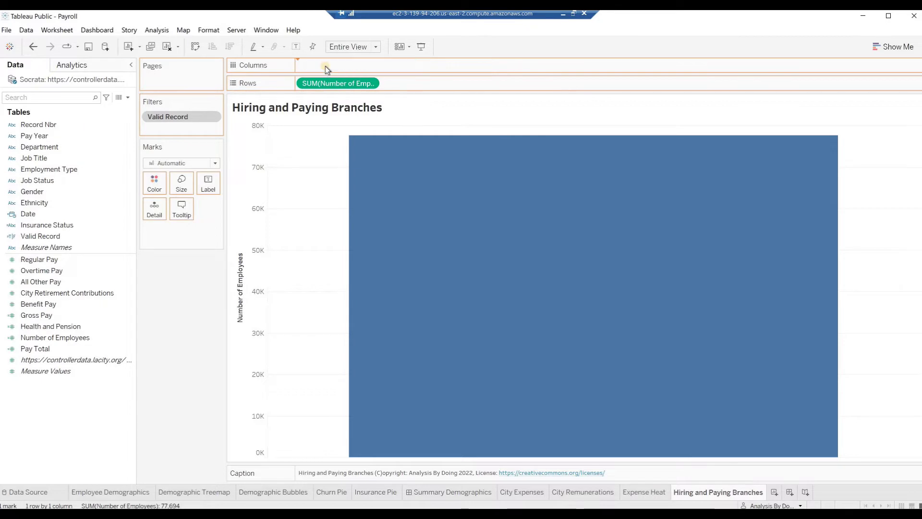
- Sort the Department bars by the Number of Employees field in descending order
right_click(360, 66)
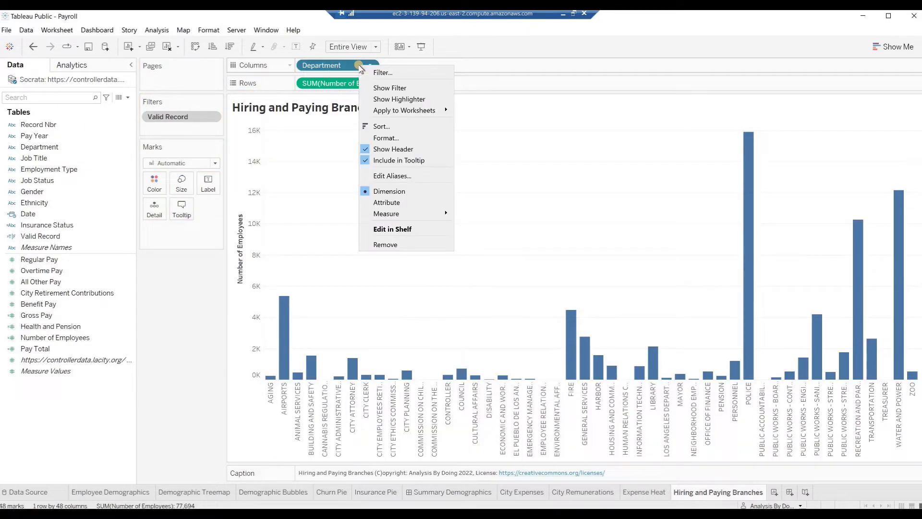
left_click(365, 130)
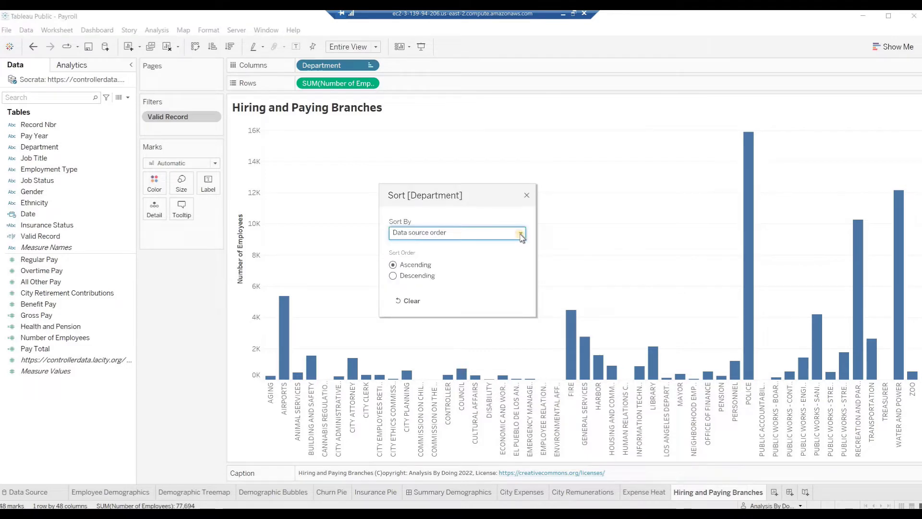
left_click(520, 234)
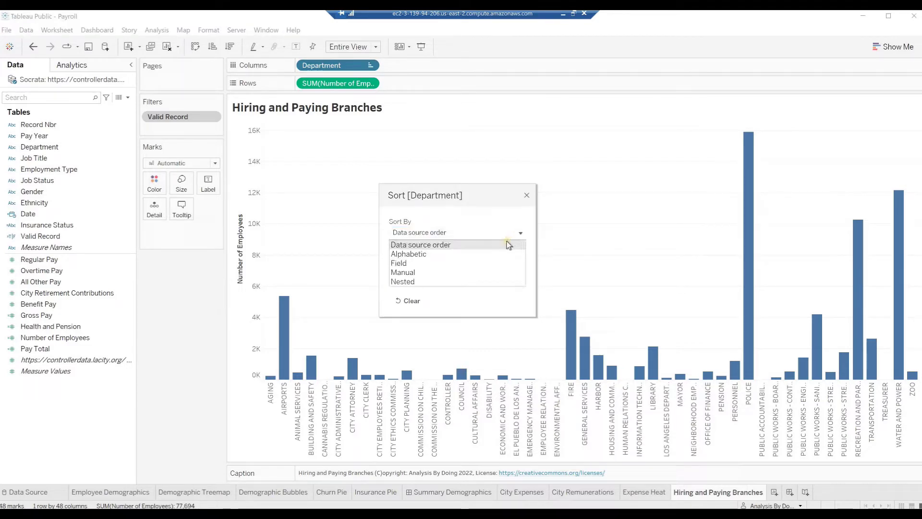
left_click(399, 264)
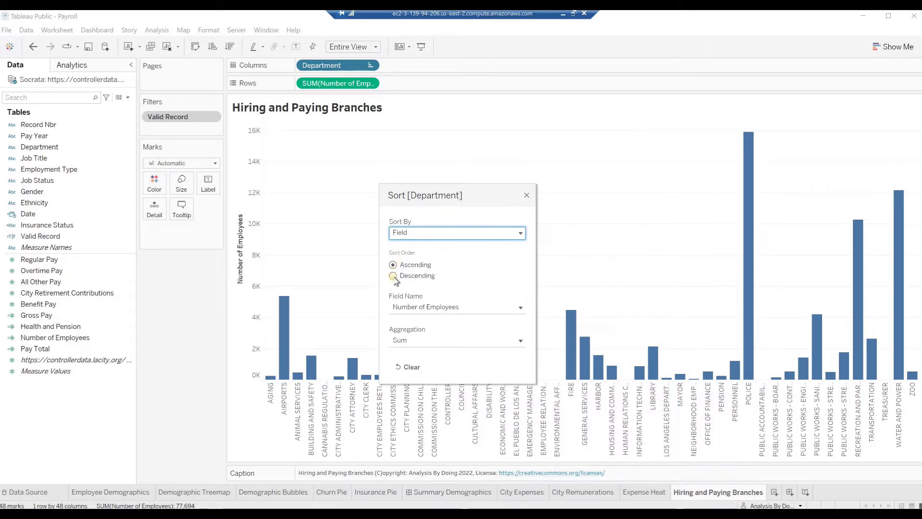
left_click(393, 277)
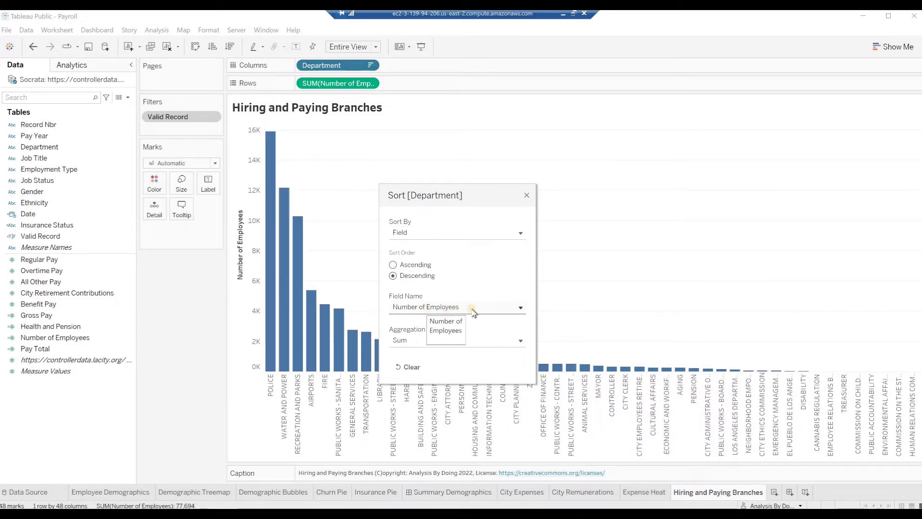
left_click(520, 308)
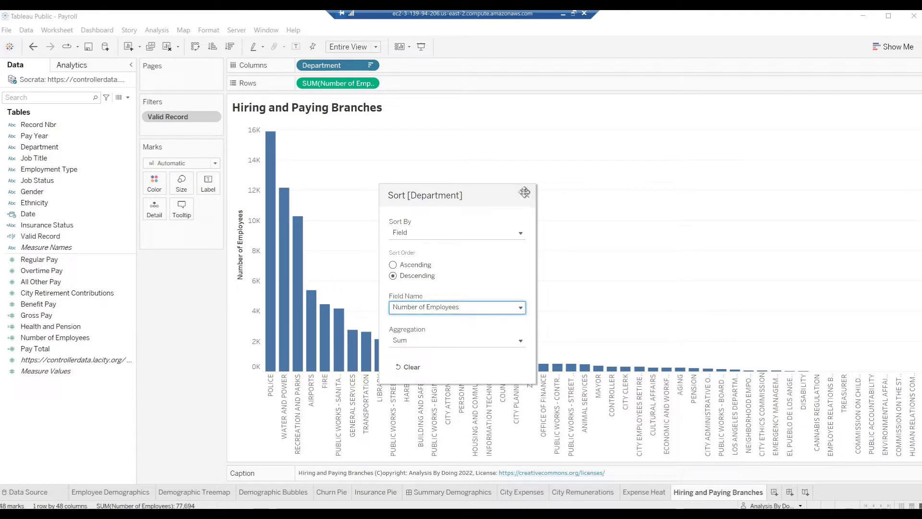
left_click(528, 197)
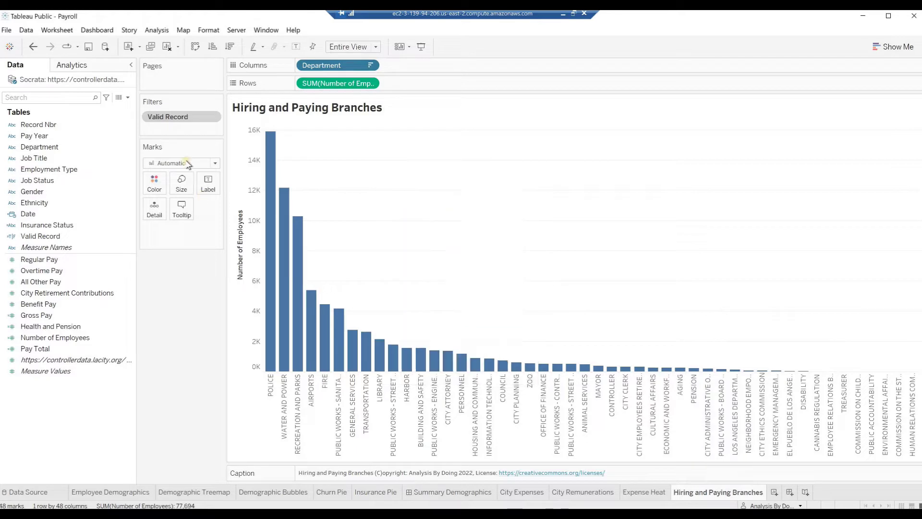
- Change the mark type to Line and add Gross Pay to the rows as a dual axis
left_click(217, 164)
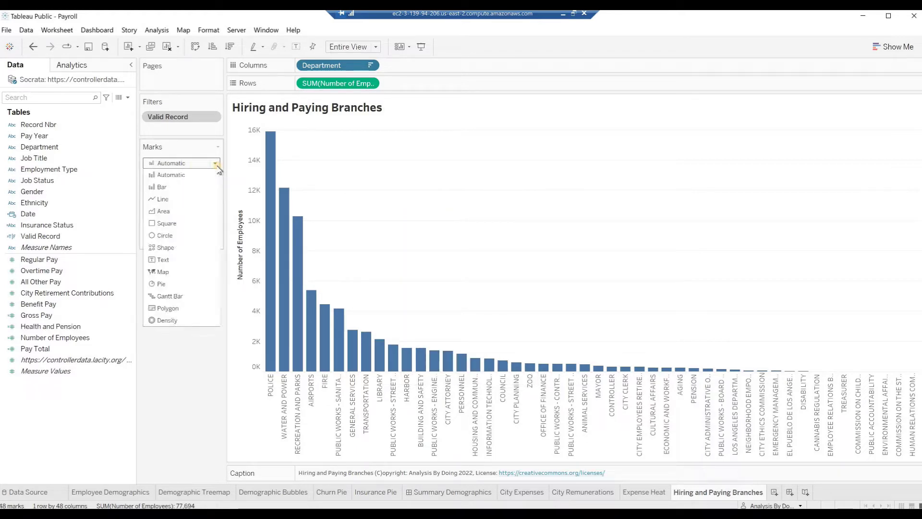
key("Escape")
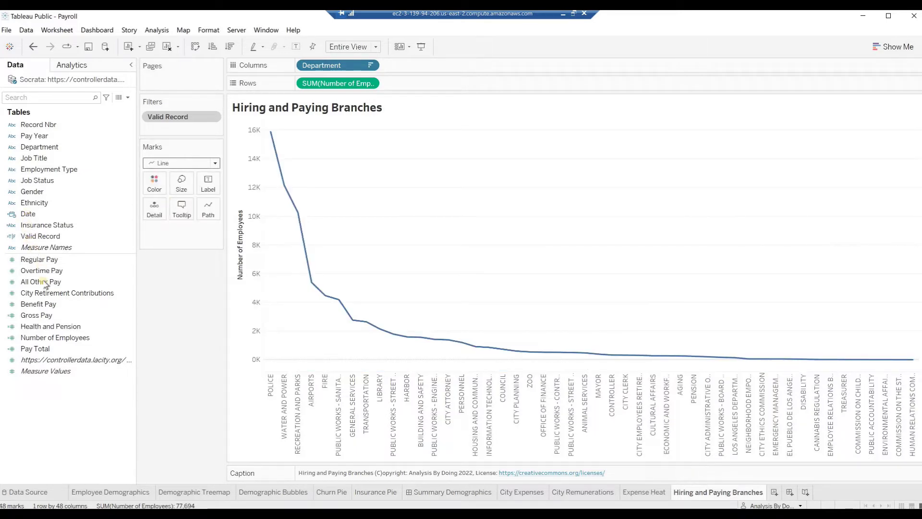
left_click(42, 317)
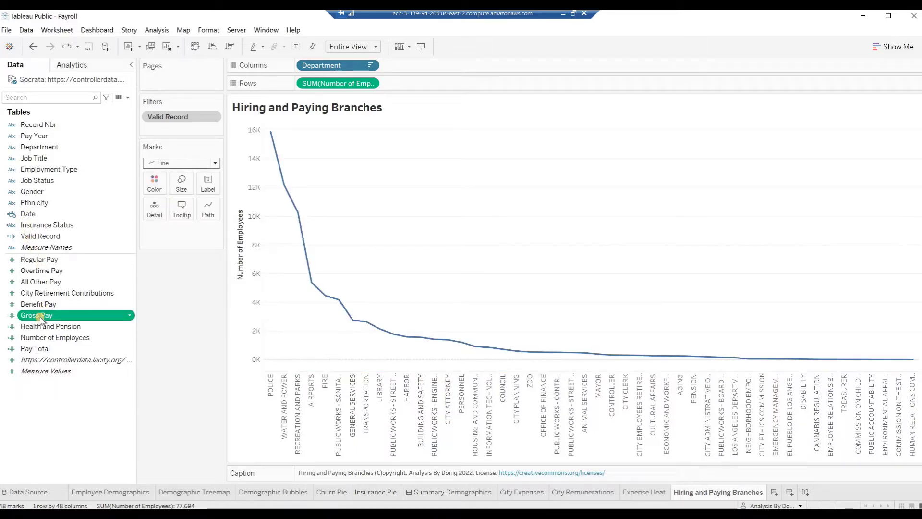
left_click_drag(41, 317, 417, 88)
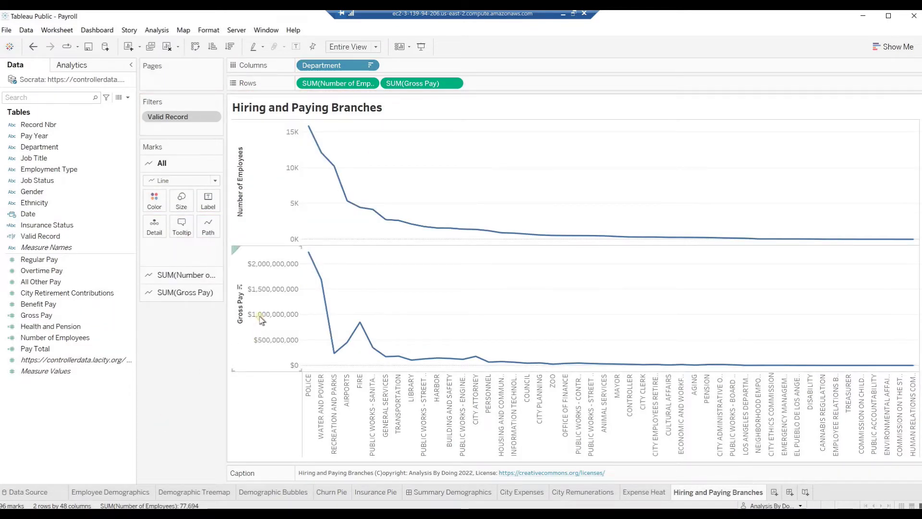
right_click(280, 321)
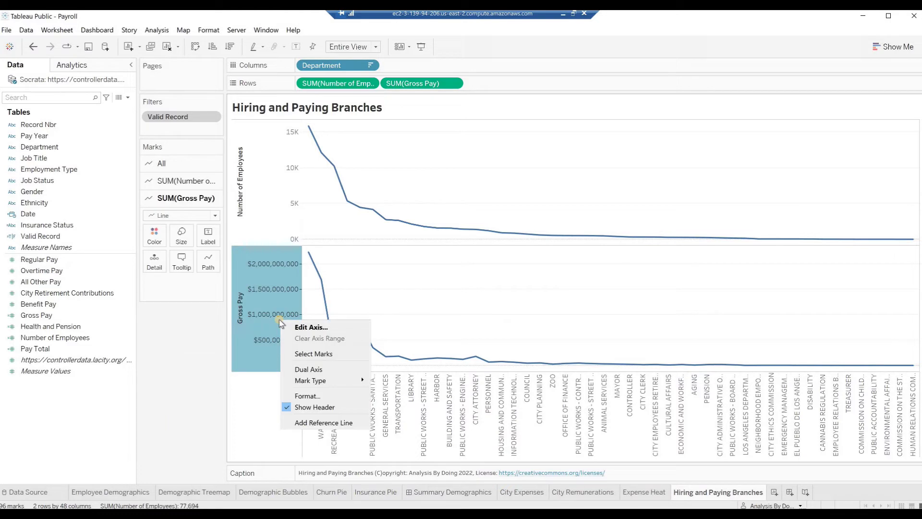
left_click(293, 368)
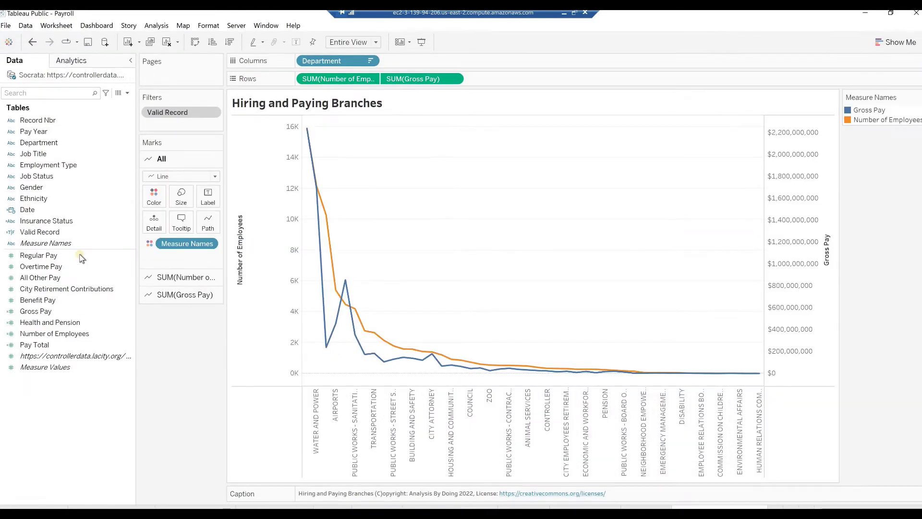
- Show mark labels on all lines, then turn them off for Gross Pay so only Number of Employees is labelled
left_click(160, 164)
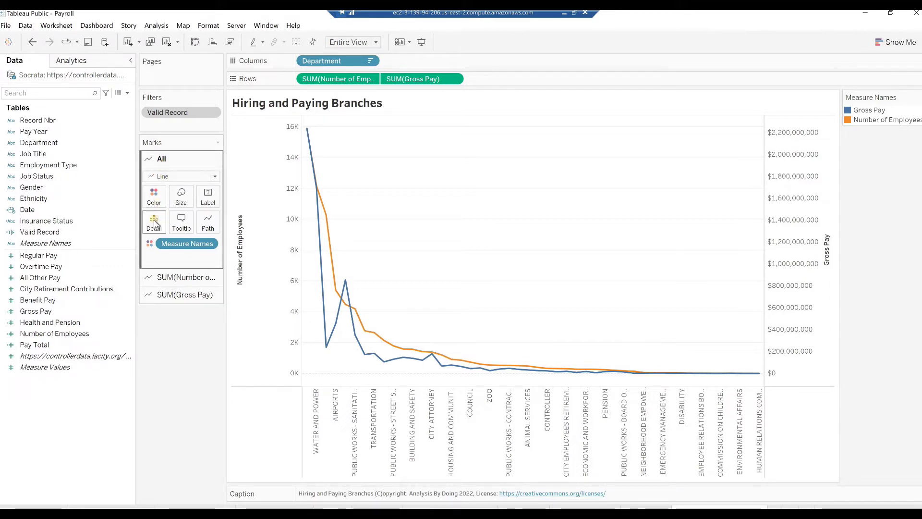
left_click(211, 202)
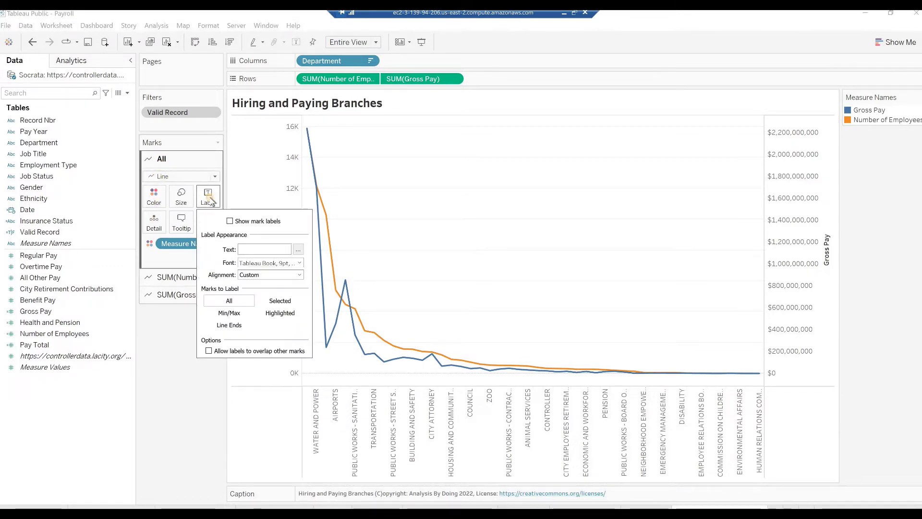
left_click(229, 222)
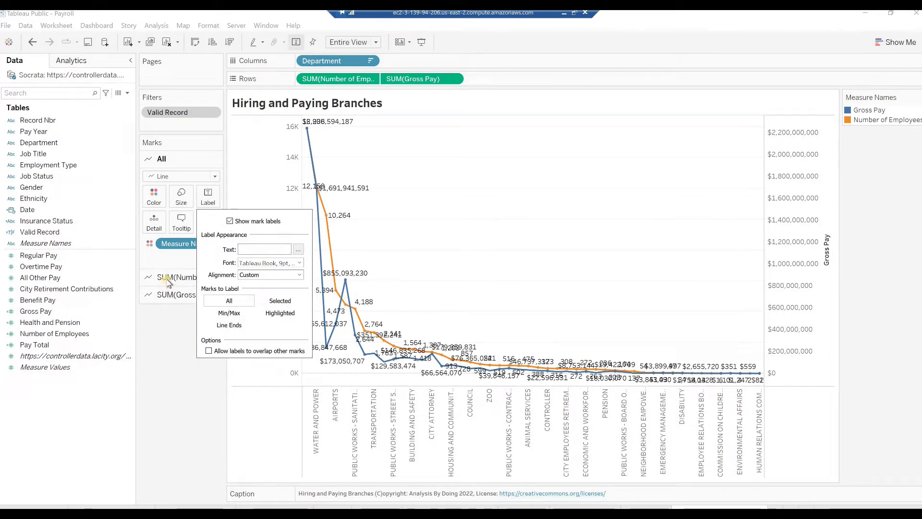
left_click(152, 301)
left_click(151, 301)
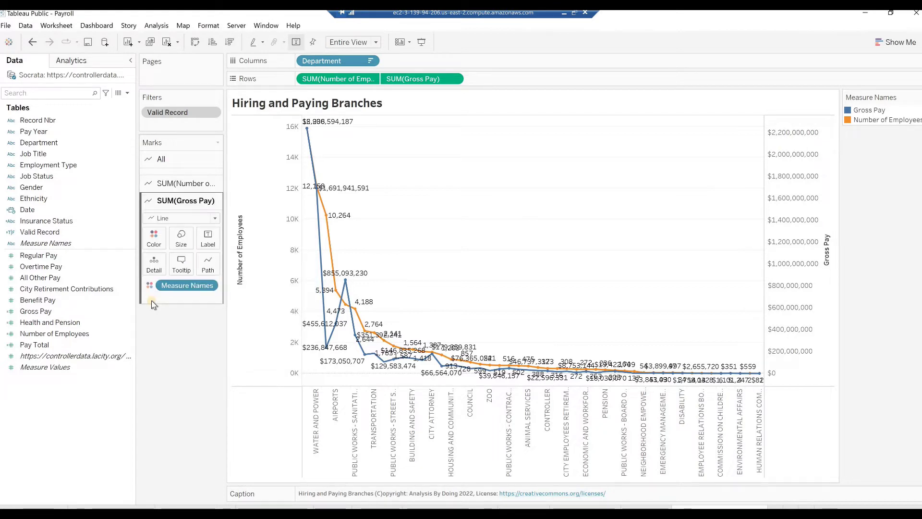
left_click(208, 233)
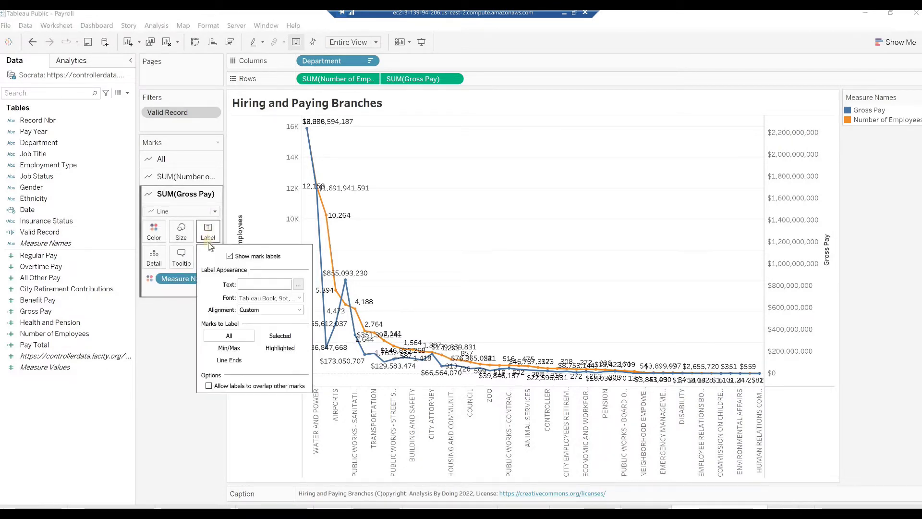
left_click(230, 256)
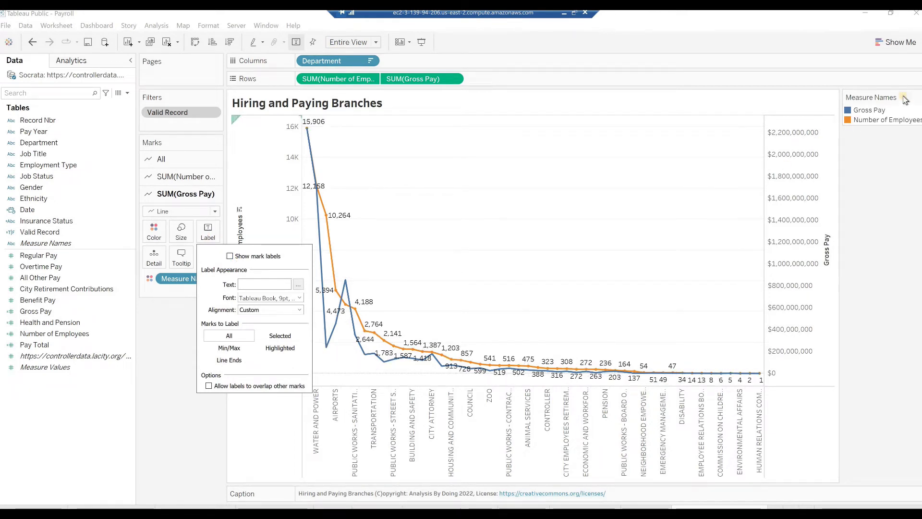
- Recolor the Measure Names legend with green for Gross Pay and brown for Number of Employees
right_click(872, 110)
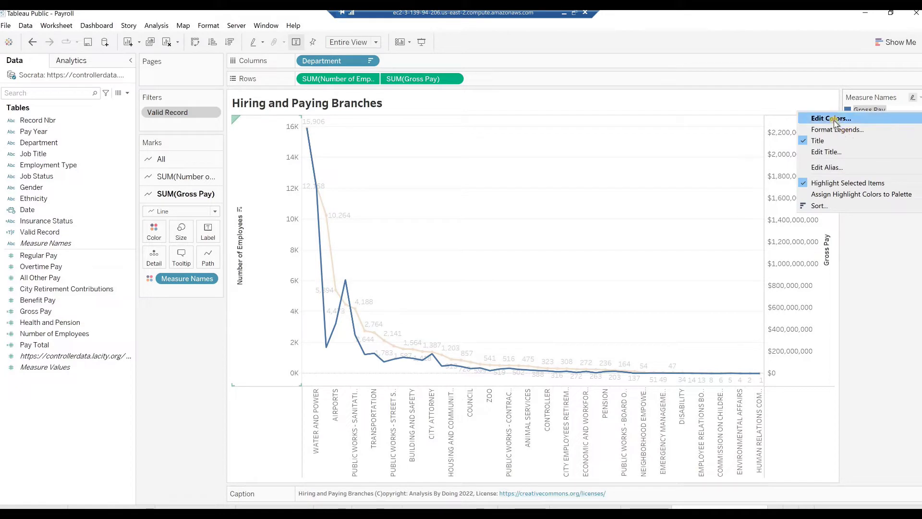
left_click(835, 118)
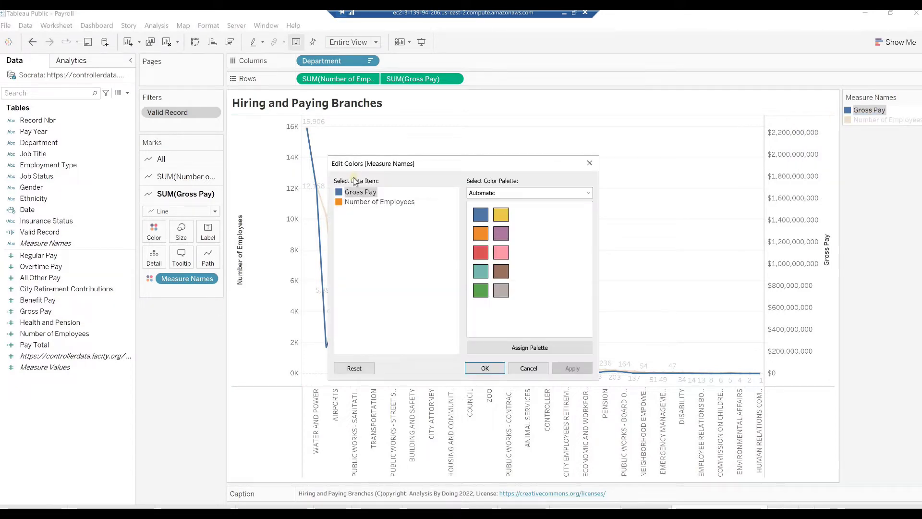
left_click(361, 192)
left_click(480, 291)
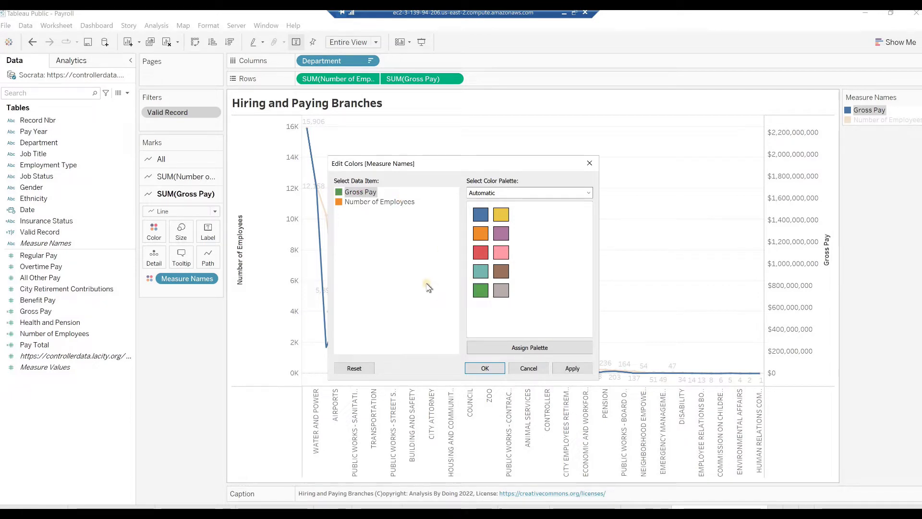
left_click(364, 203)
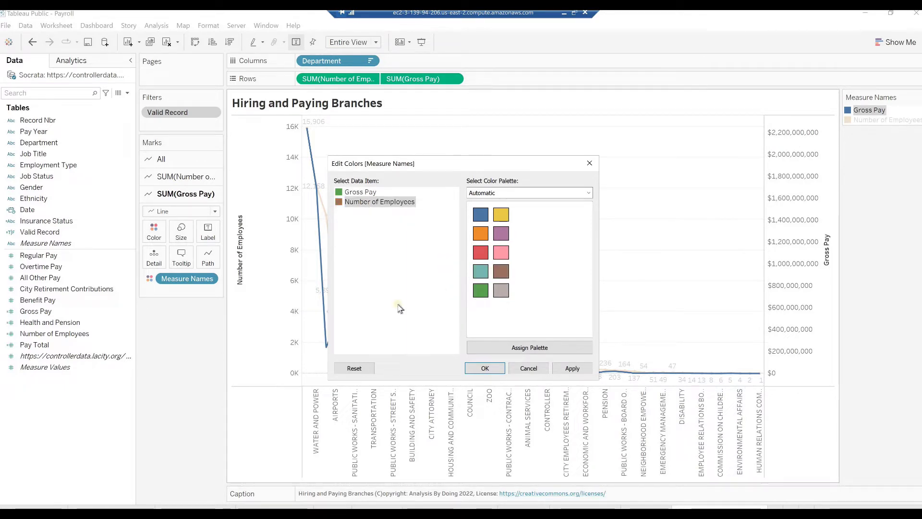
left_click(473, 369)
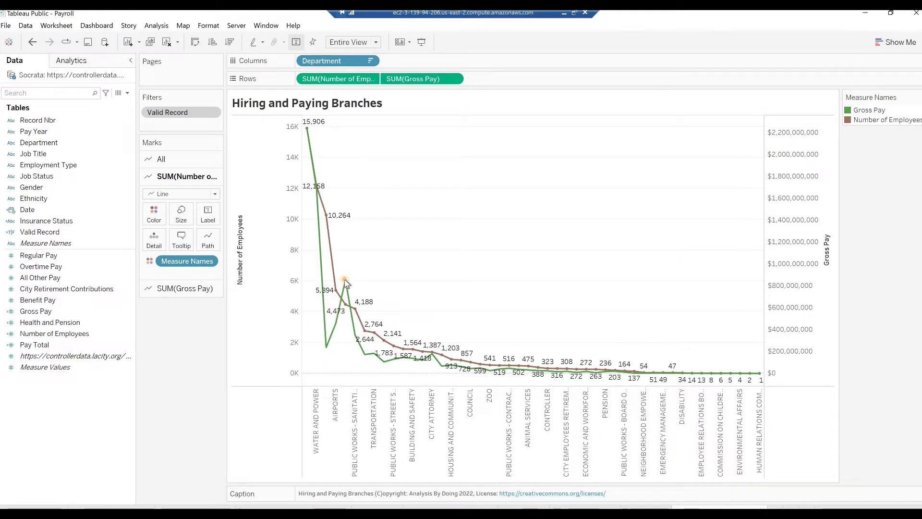
- Annotate FIRE's Gross Pay mark: "These green peaks show that the FIRE Branch and CITY ATTORNEY Branch pay out much higher in salaries, than their neighboring Branches, which hire about the same numbers."
left_click(346, 283)
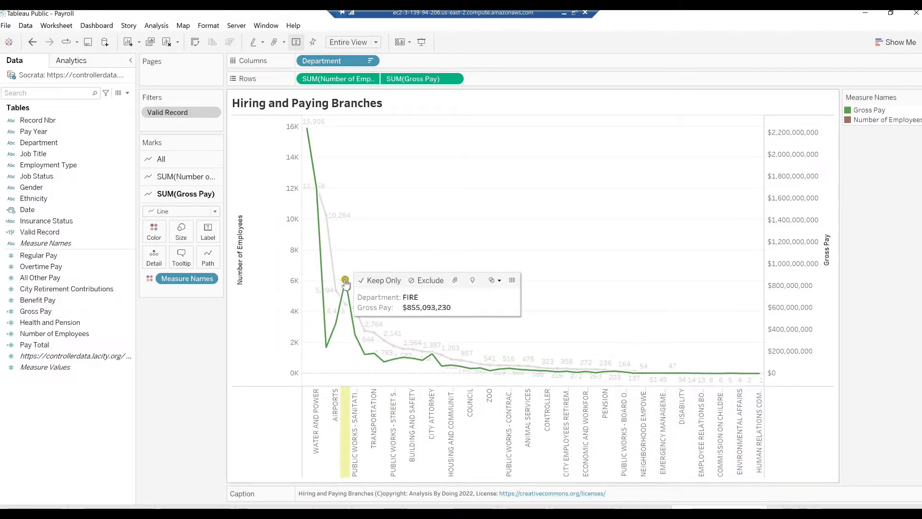
right_click(346, 285)
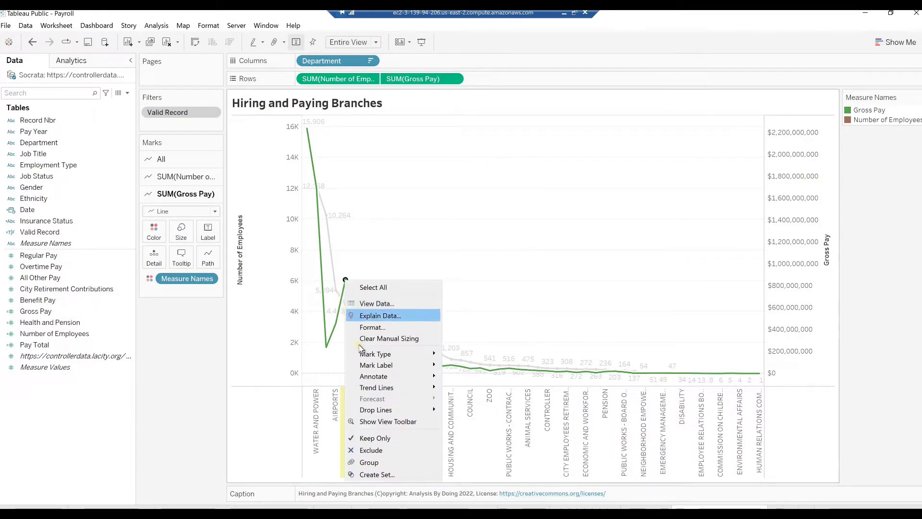
mouse_move(396, 377)
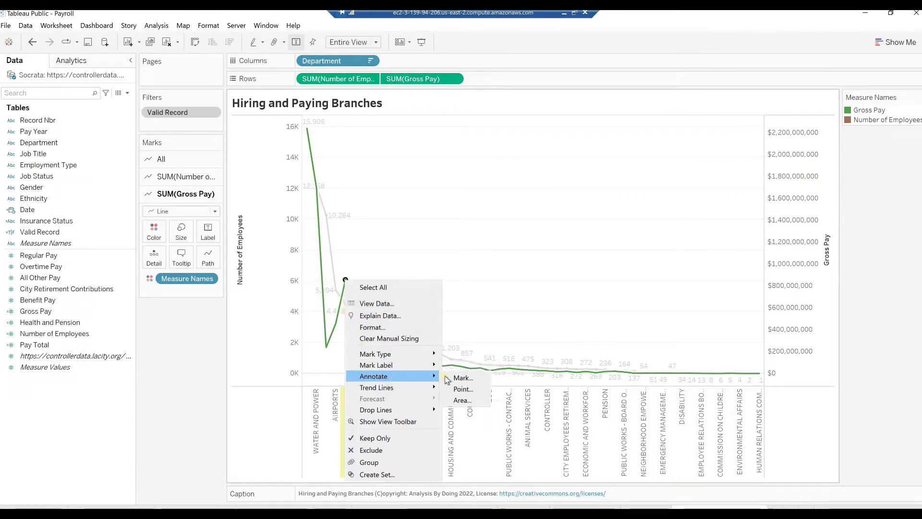
left_click(462, 378)
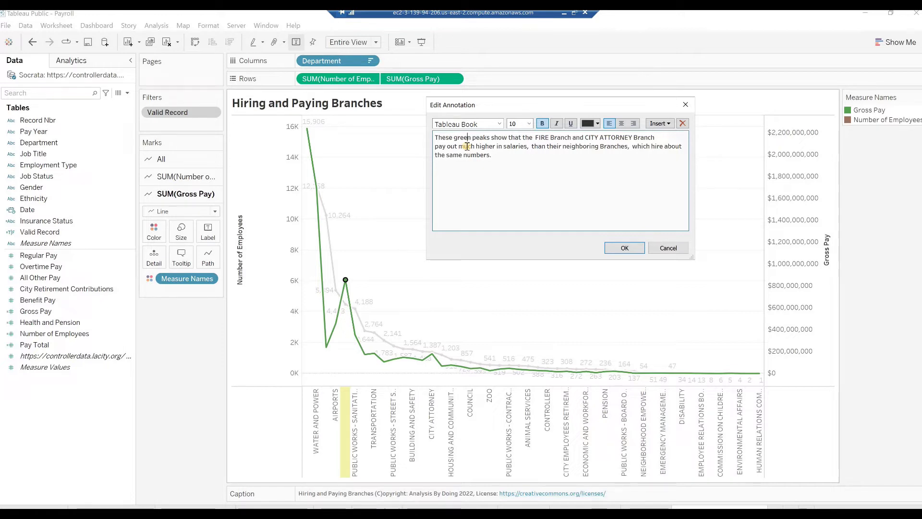
- Set the whole annotation text in the Tableau Semibold font and place the annotation on the chart
left_click(446, 146)
left_click_drag(437, 137, 489, 155)
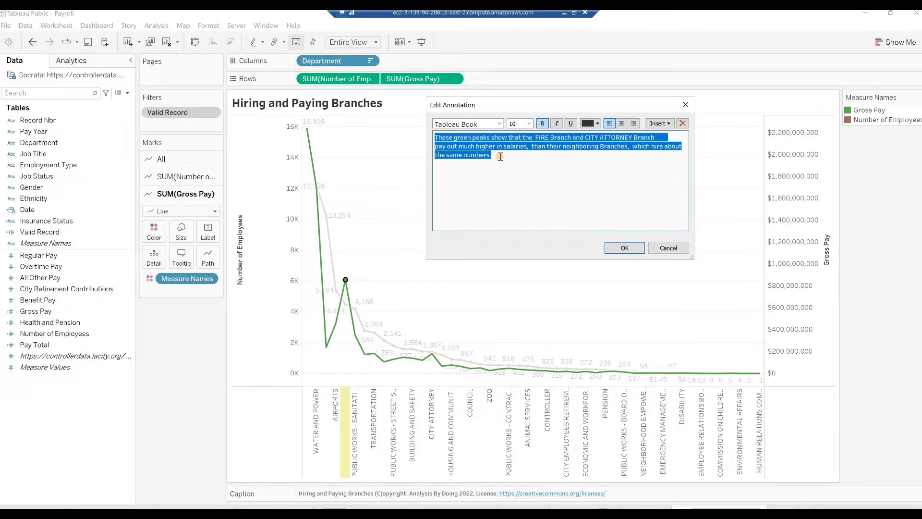
left_click(499, 124)
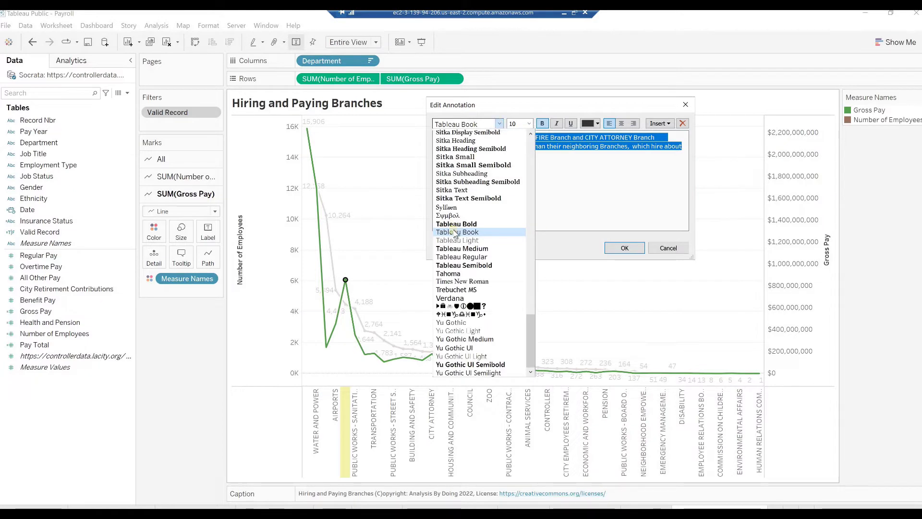
left_click(453, 266)
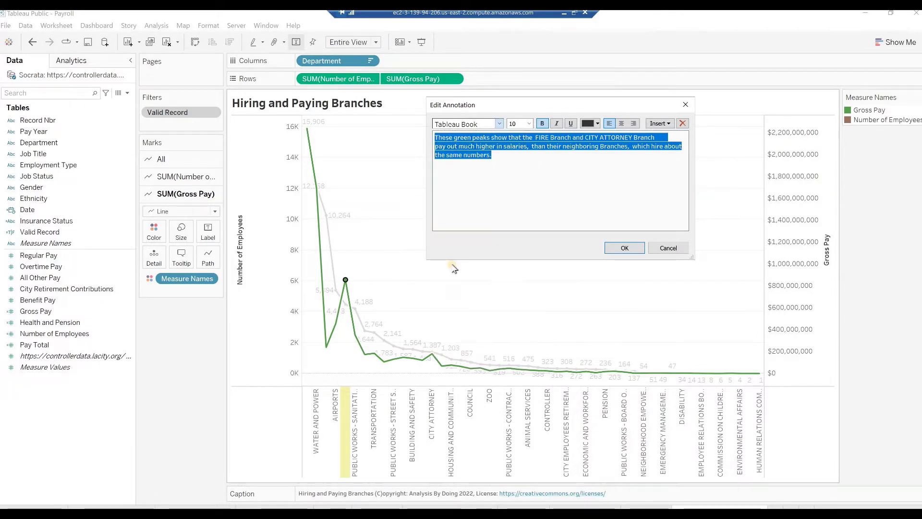
left_click(543, 126)
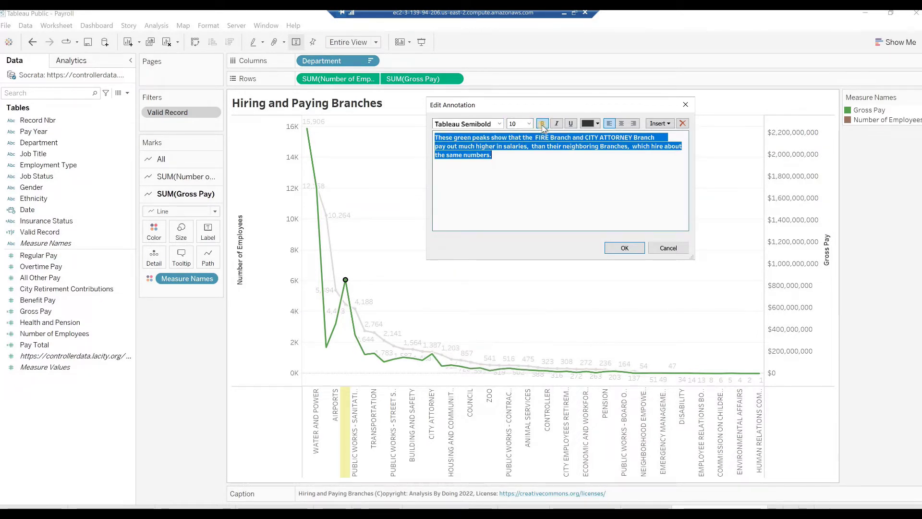
left_click(613, 249)
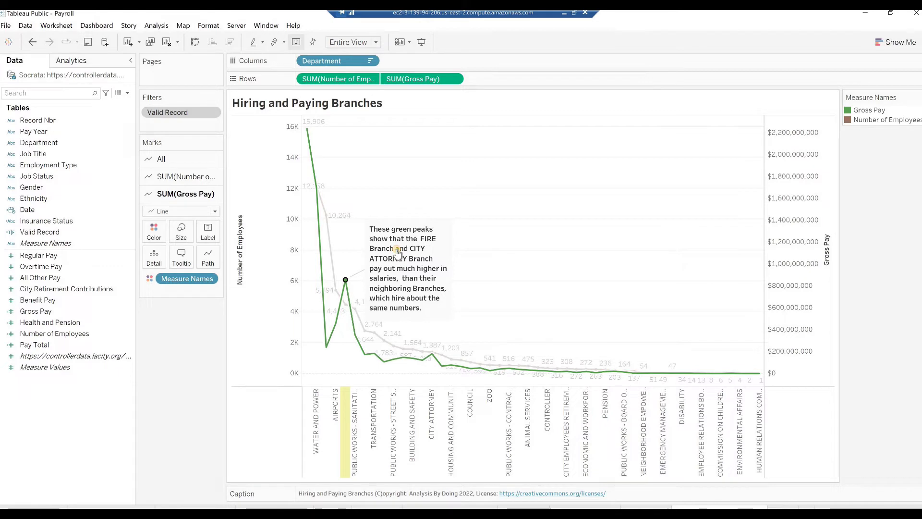
- Move the FIRE annotation to the chart's upper-right area and shade its box light orange at 28% opacity
mouse_move(398, 254)
left_mouse_down()
mouse_move(717, 174)
mouse_move(735, 151)
left_mouse_up()
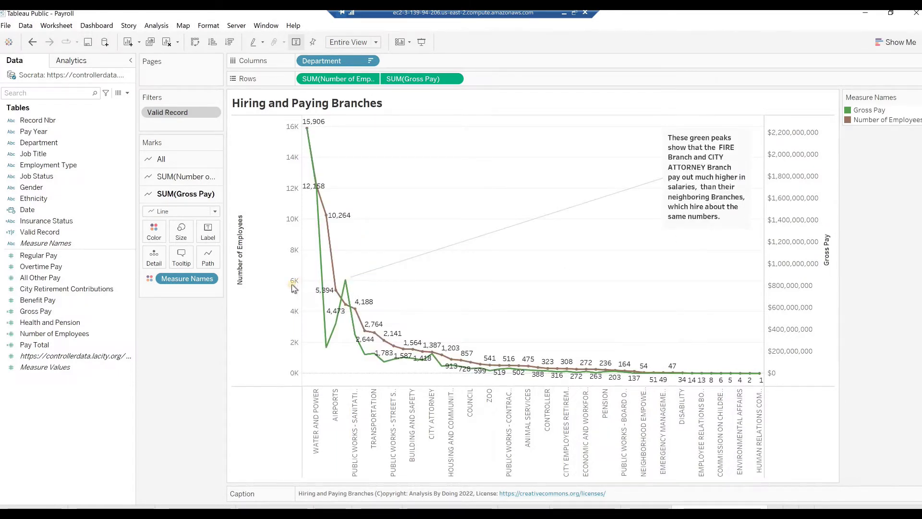
right_click(686, 187)
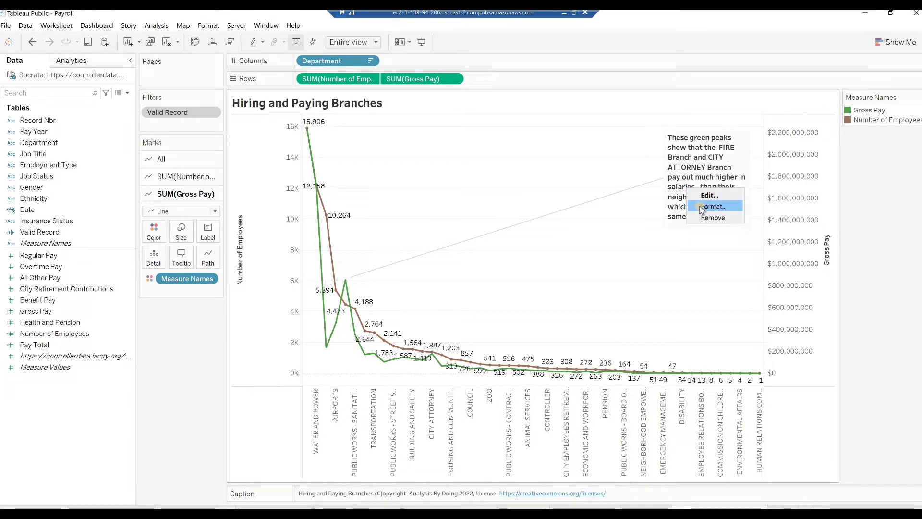
left_click(700, 206)
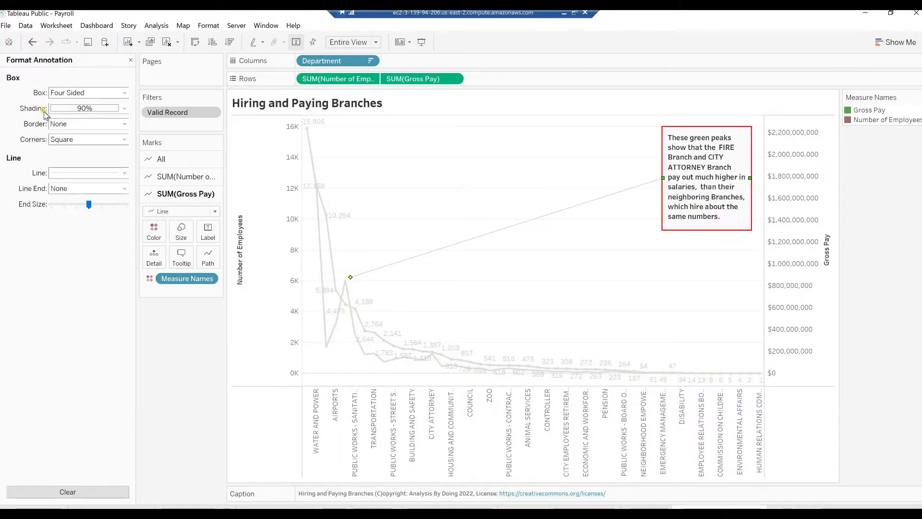
left_click(111, 108)
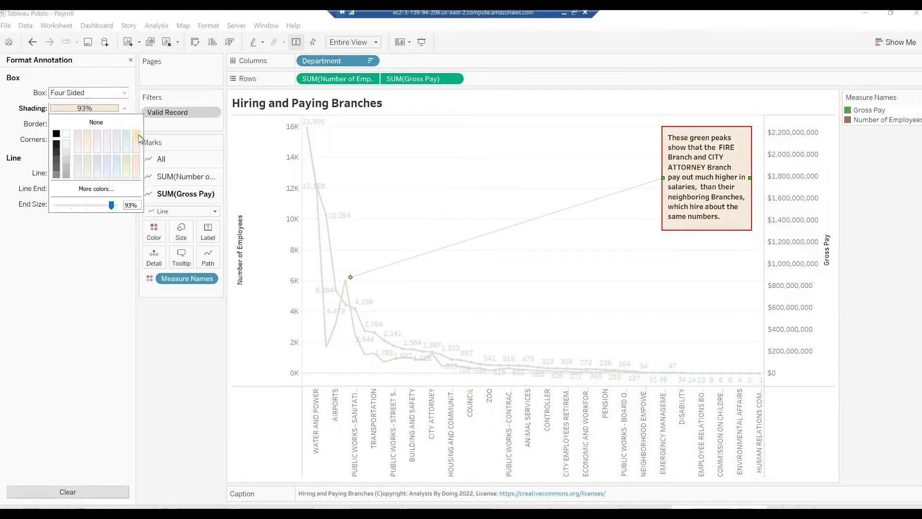
left_click(130, 205)
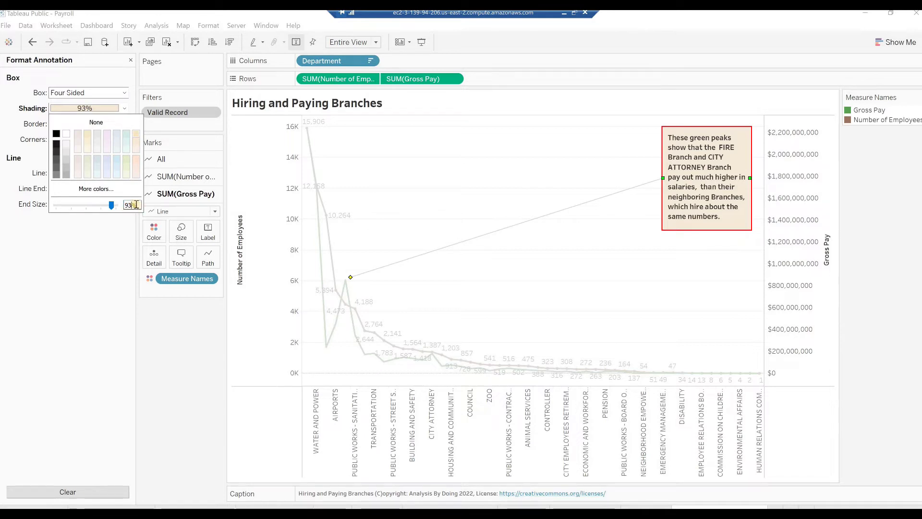
type("28")
key("Return")
- Give the FIRE annotation box a black dashed border and Very Rounded corners
left_click(126, 126)
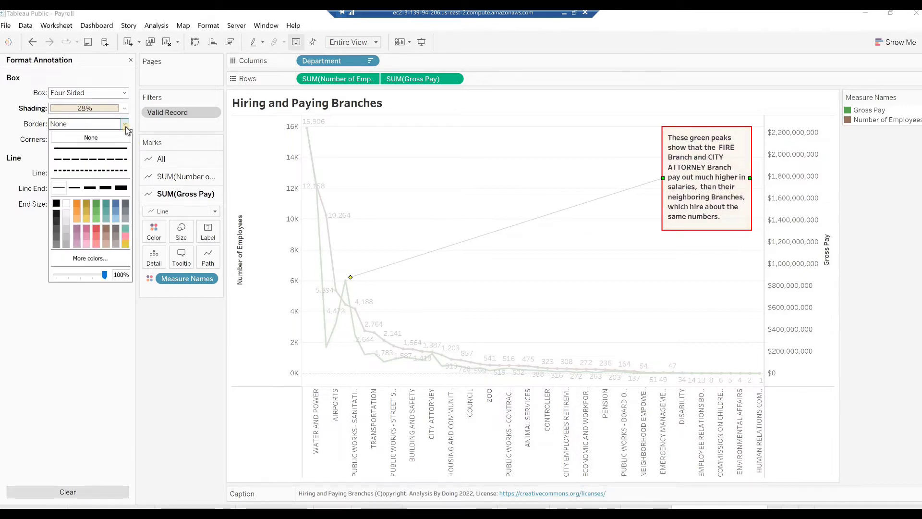
left_click(97, 159)
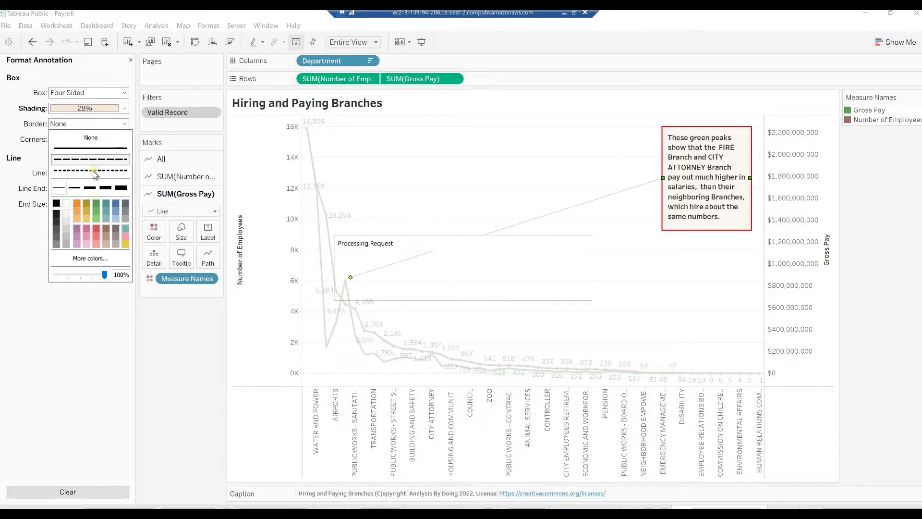
left_click(55, 203)
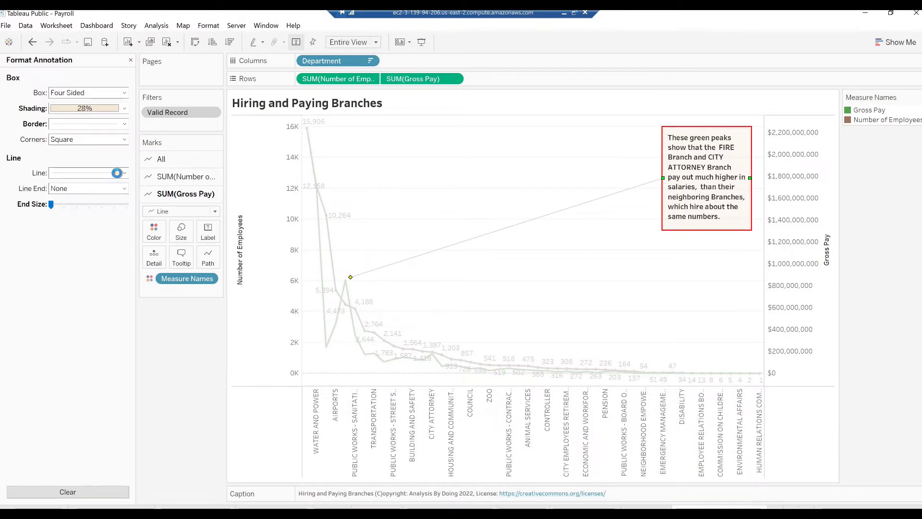
left_click(124, 139)
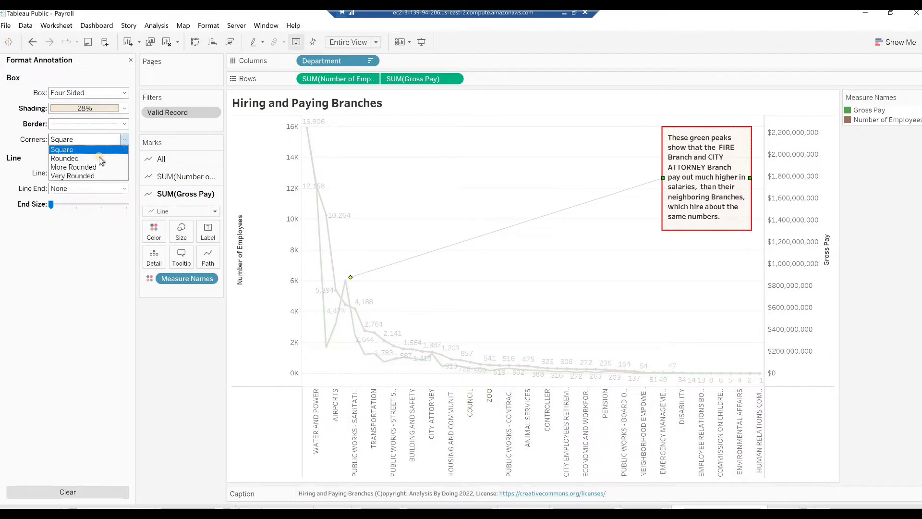
left_click(84, 176)
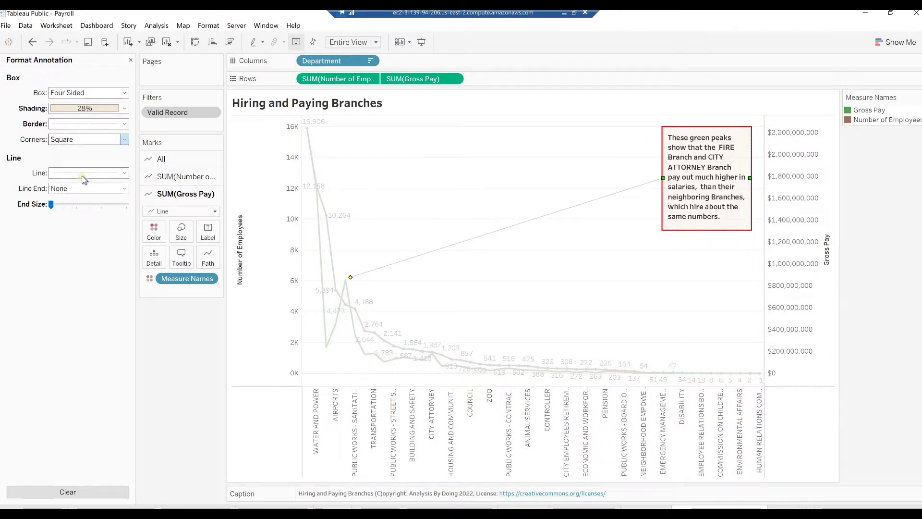
- Make the FIRE annotation's leader line solid black with an Arrow end at the largest end size
left_click(119, 176)
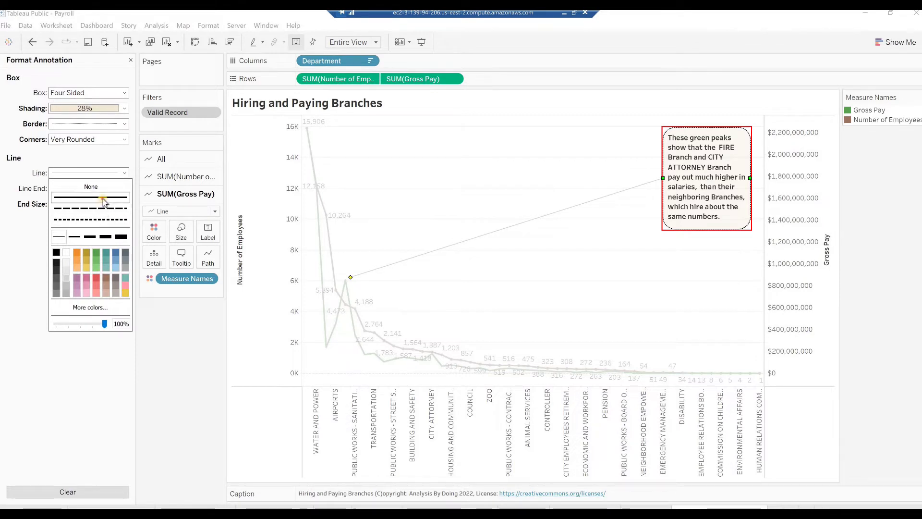
left_click(56, 253)
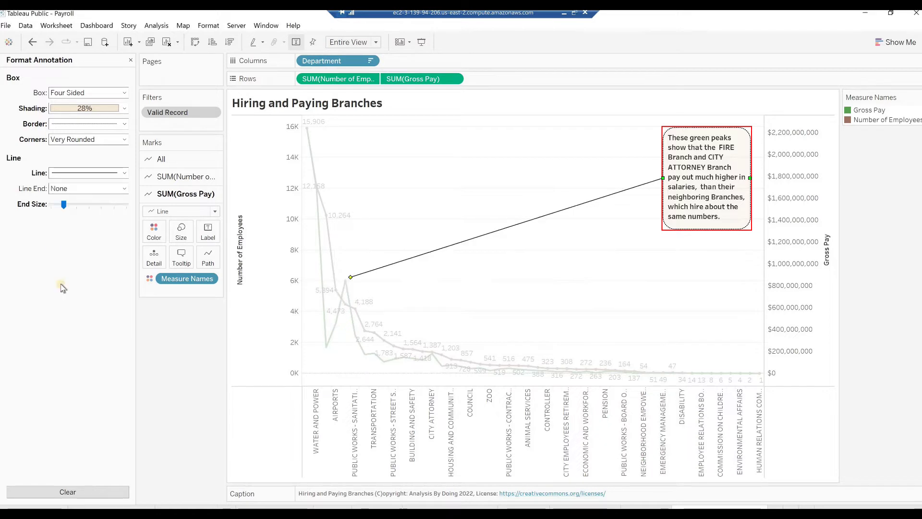
left_click(123, 191)
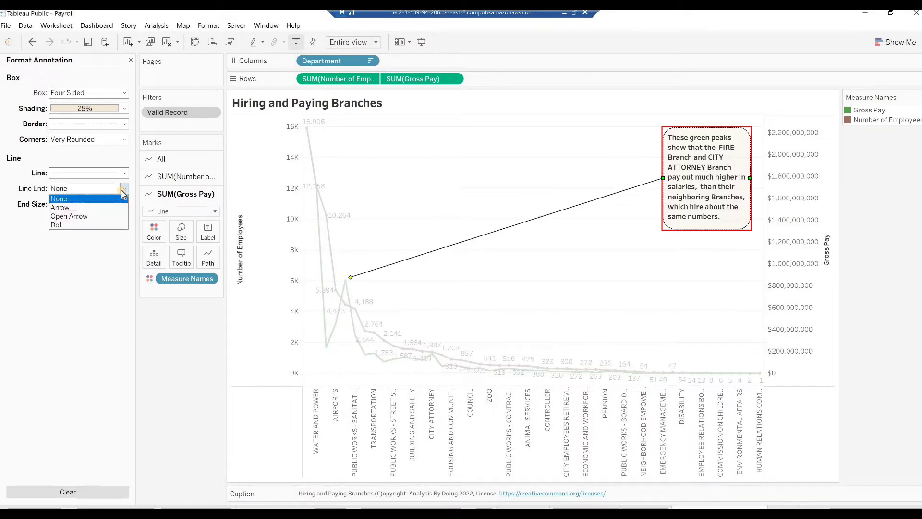
left_click(68, 208)
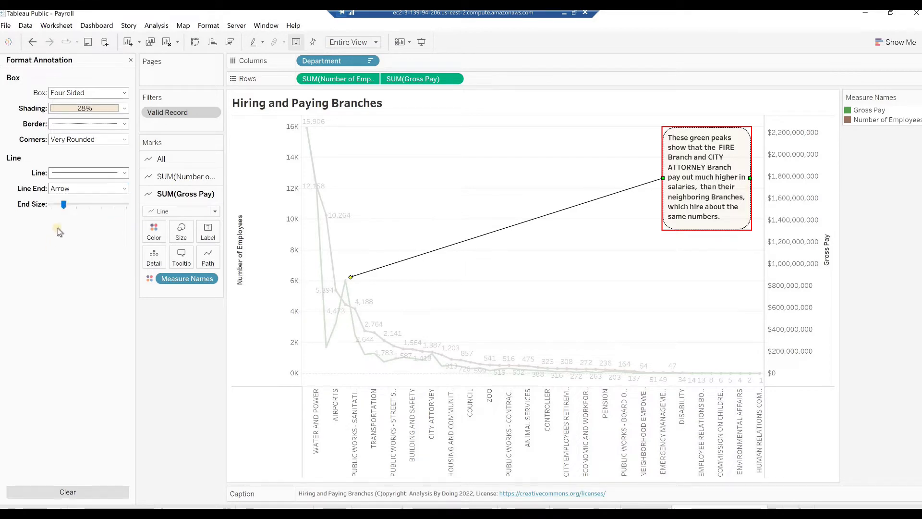
left_click_drag(66, 207, 126, 205)
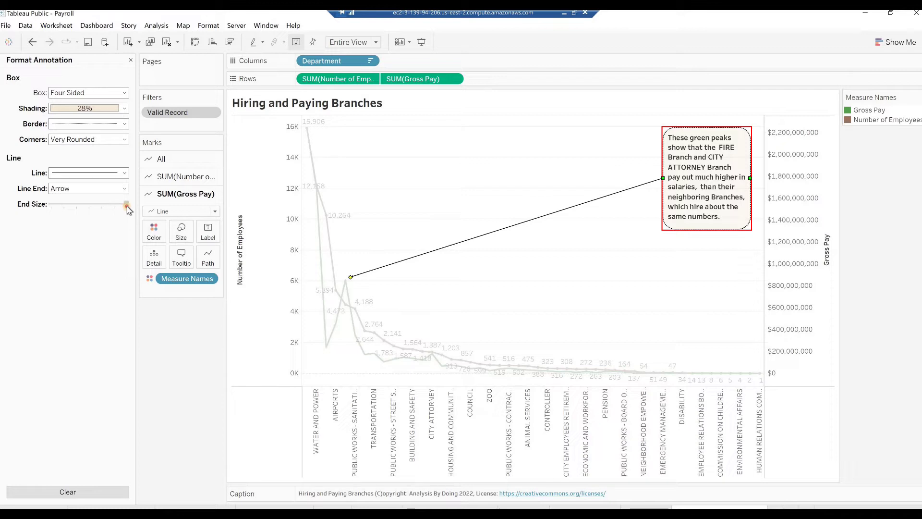
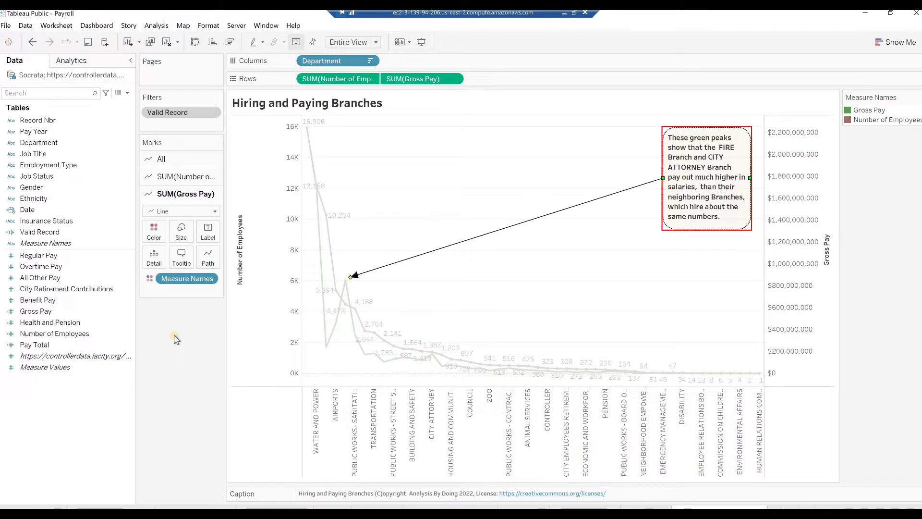
- Add a mark annotation with no text to CITY ATTORNEY's Gross Pay peak and place its box over the lower part of the FIRE annotation
mouse_move(431, 358)
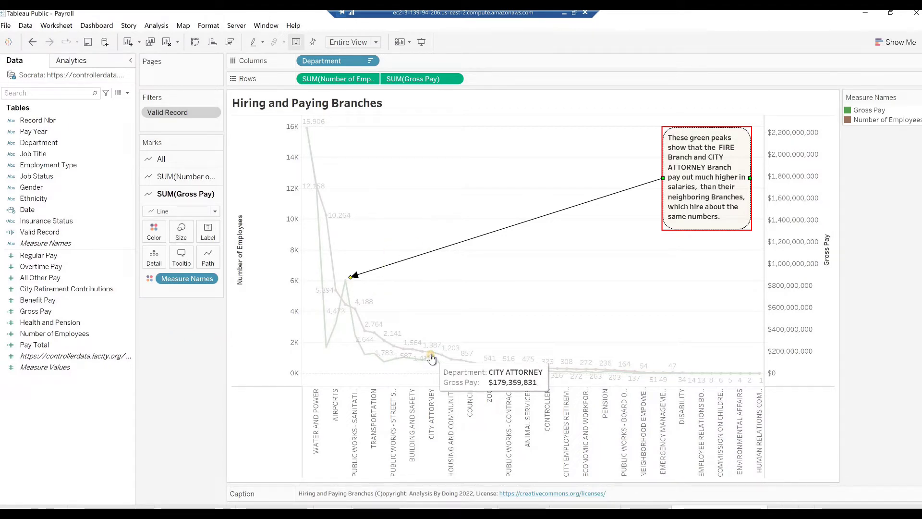
left_click(431, 358)
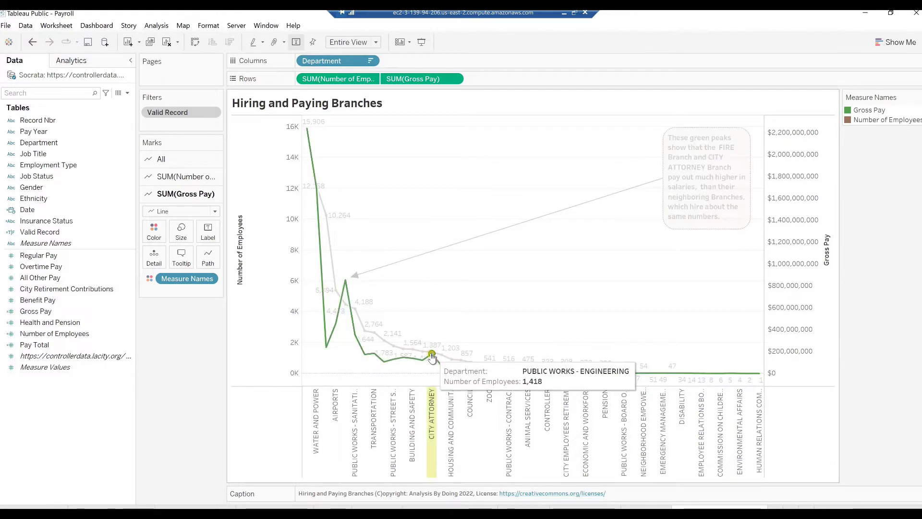
right_click(432, 354)
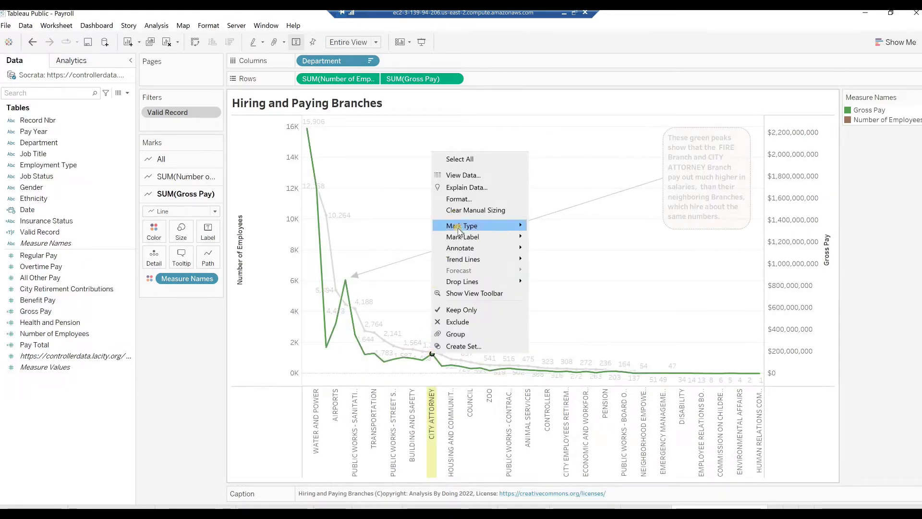
mouse_move(509, 248)
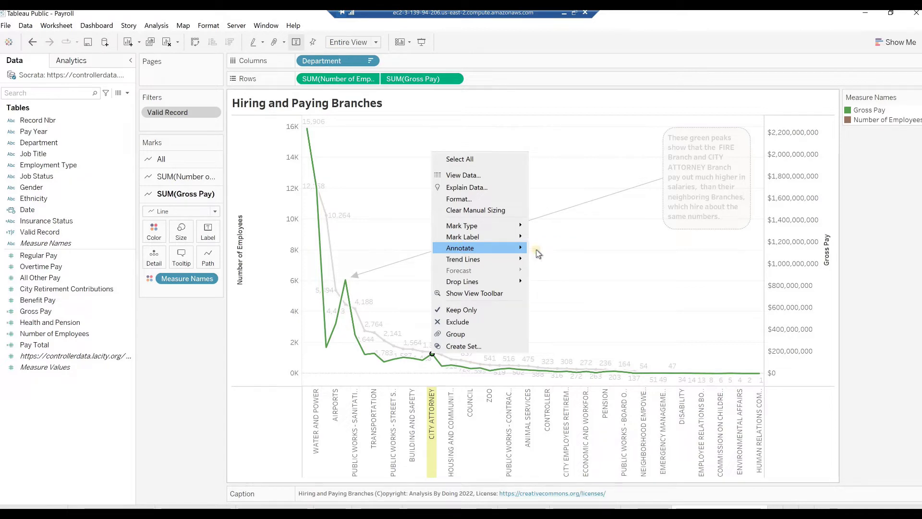
left_click(537, 251)
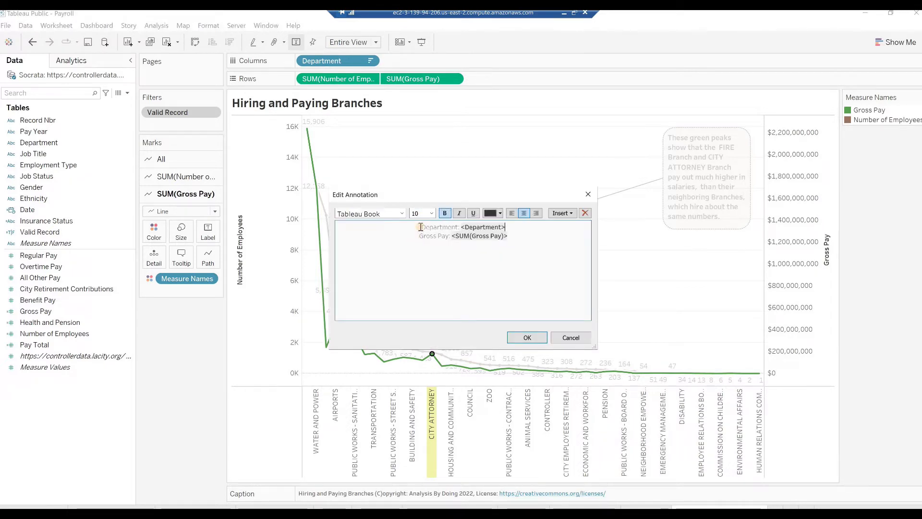
key("ctrl+a")
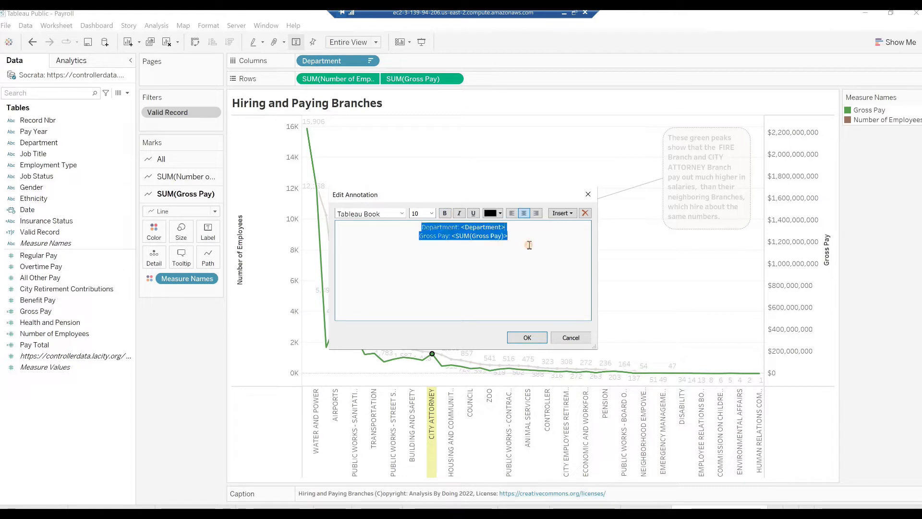
key("Delete")
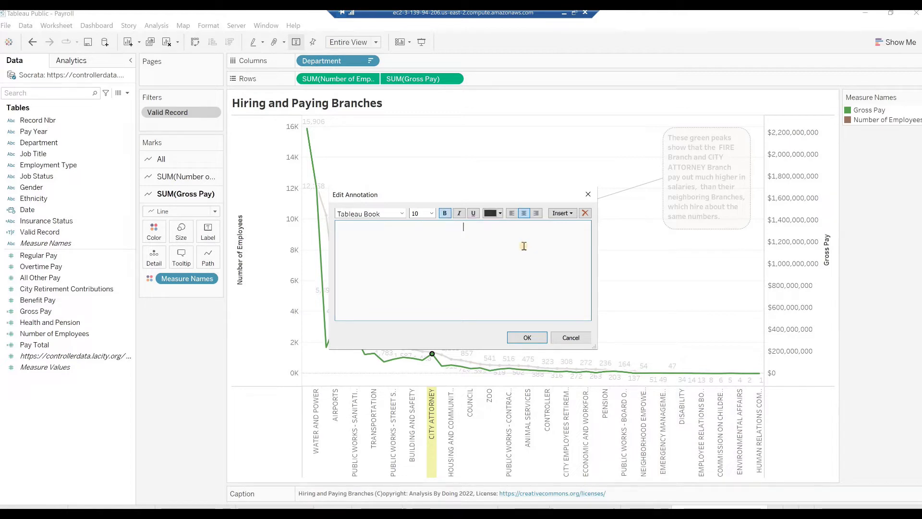
left_click(525, 339)
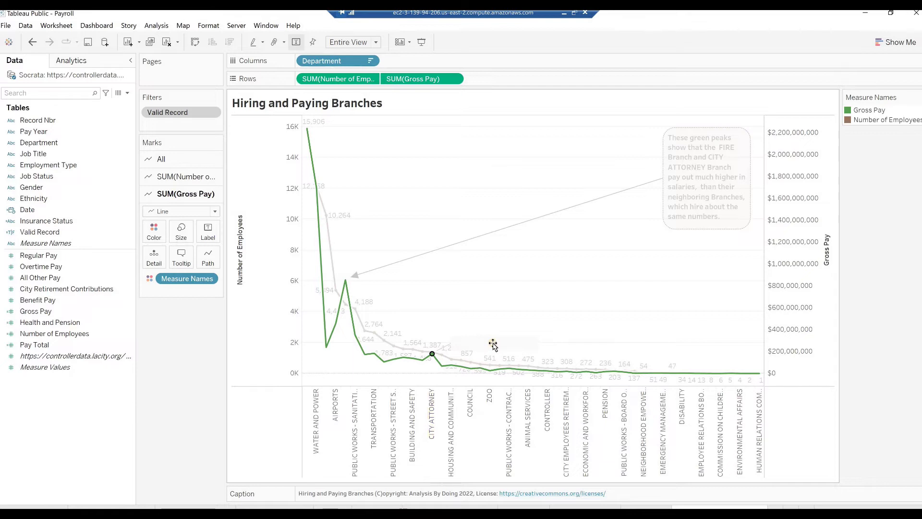
left_click_drag(499, 342, 708, 214)
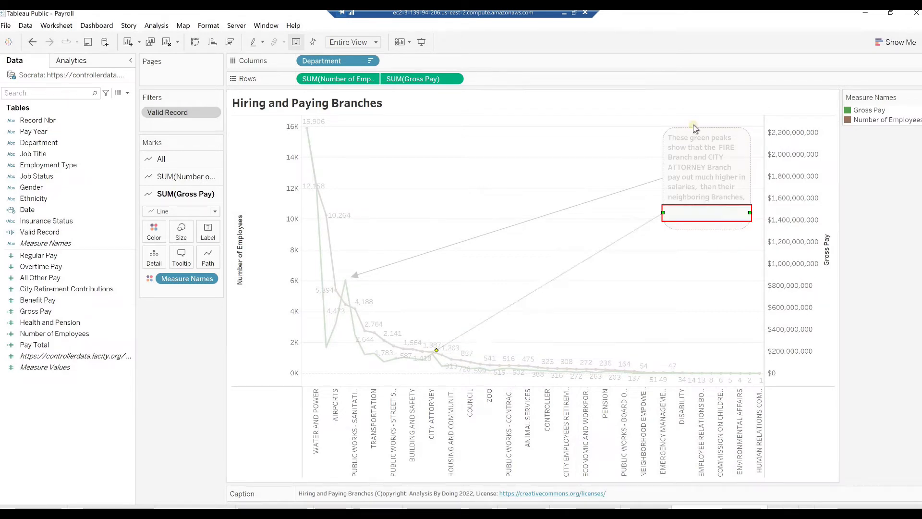
- Set the empty CITY ATTORNEY annotation box's shading to None
right_click(678, 213)
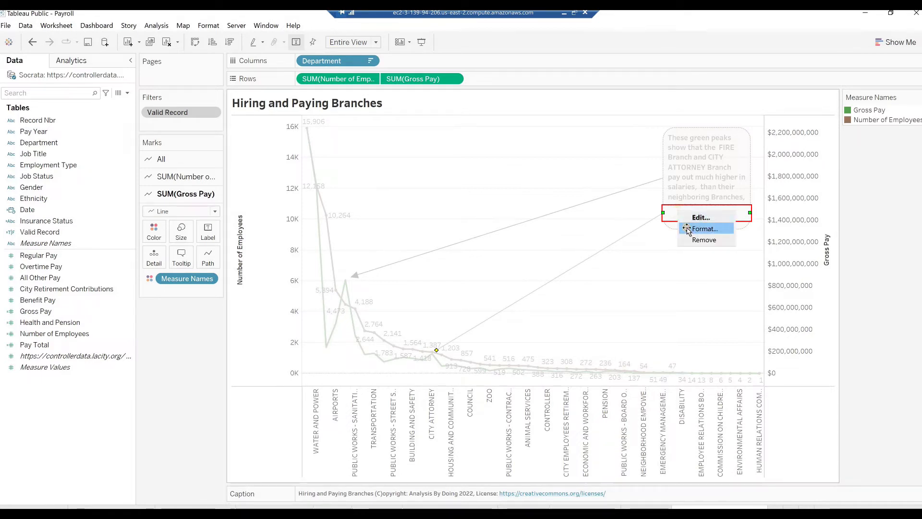
left_click(687, 229)
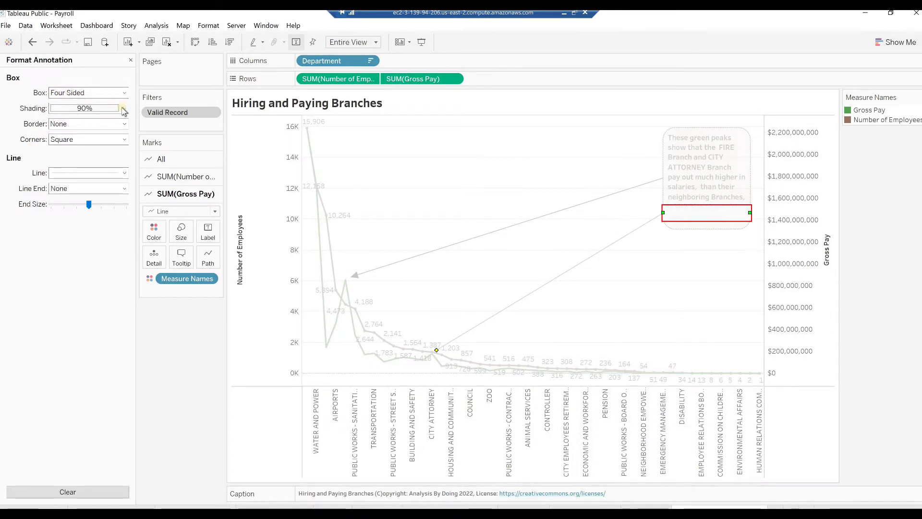
left_click(123, 110)
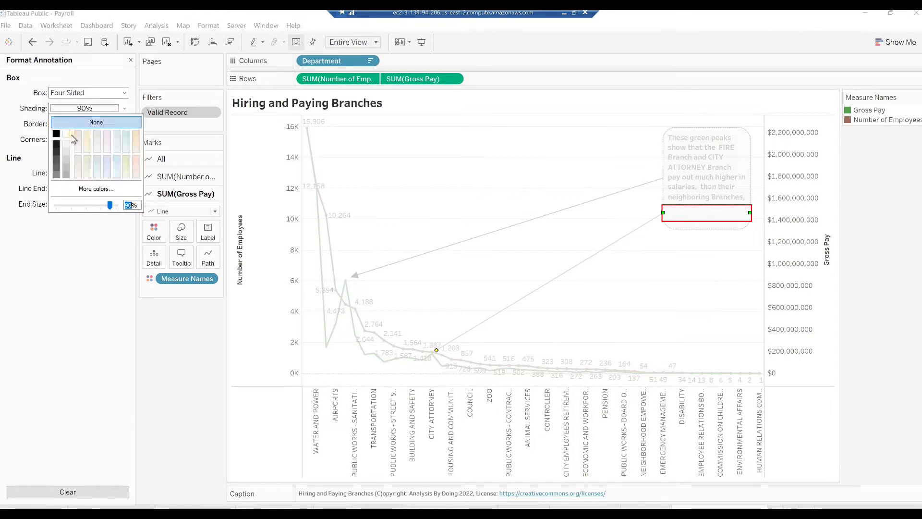
left_click(103, 122)
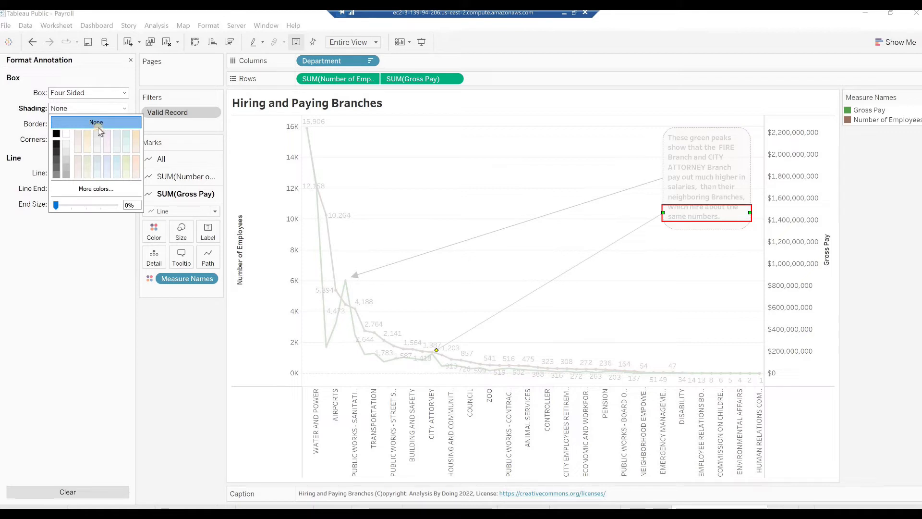
left_click(55, 240)
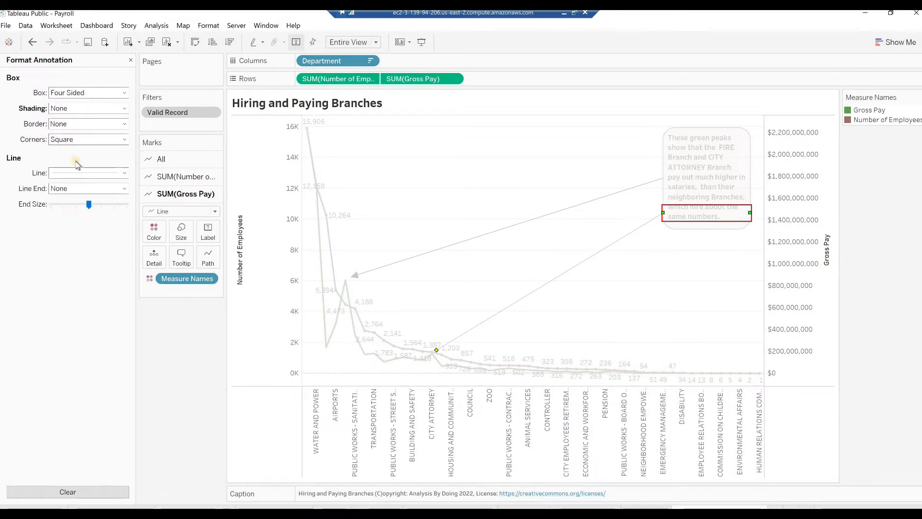
- Make the CITY ATTORNEY annotation's leader line solid black with an Arrow line end
left_click(115, 173)
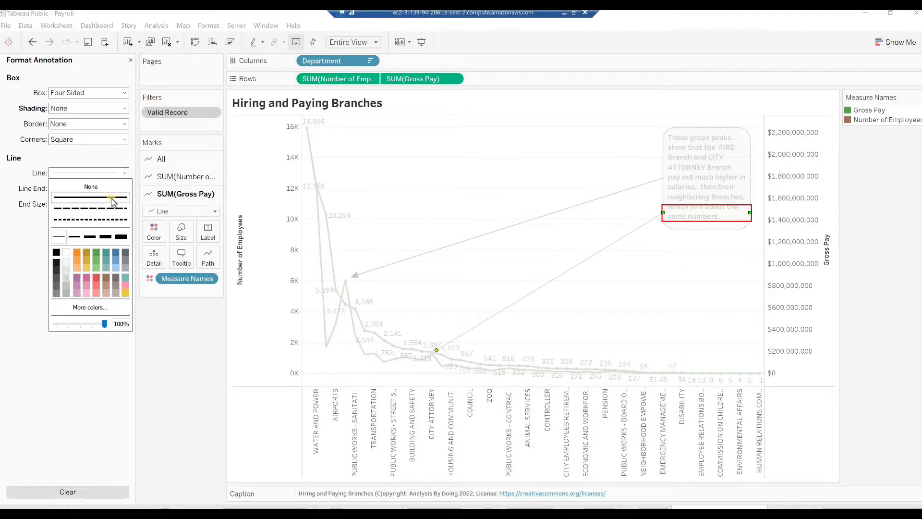
left_click(56, 251)
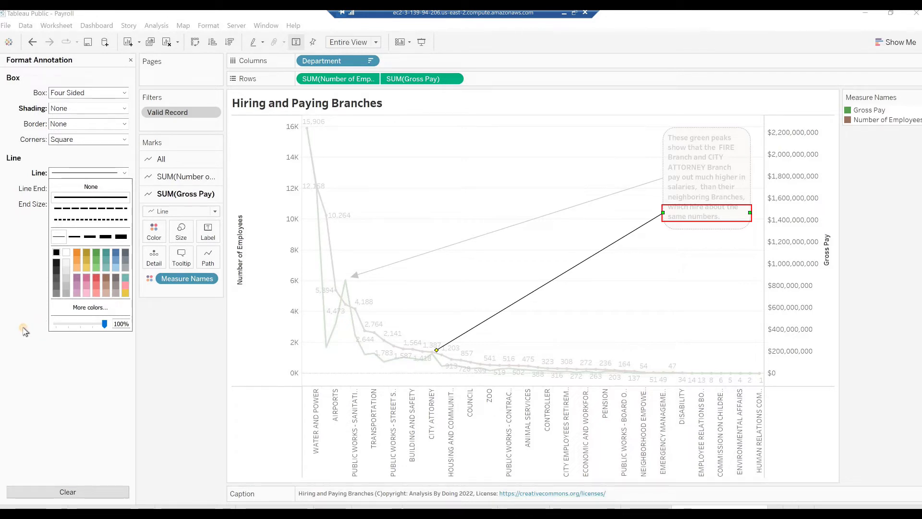
left_click(22, 327)
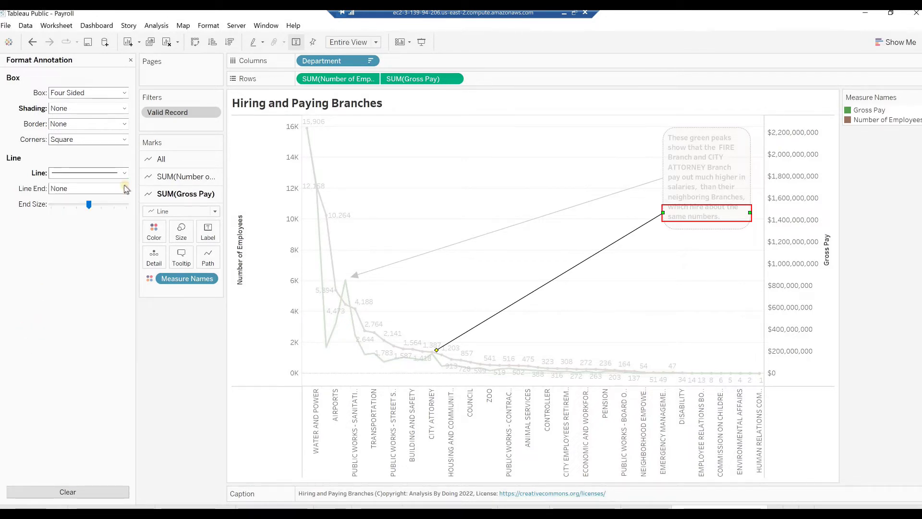
left_click(123, 191)
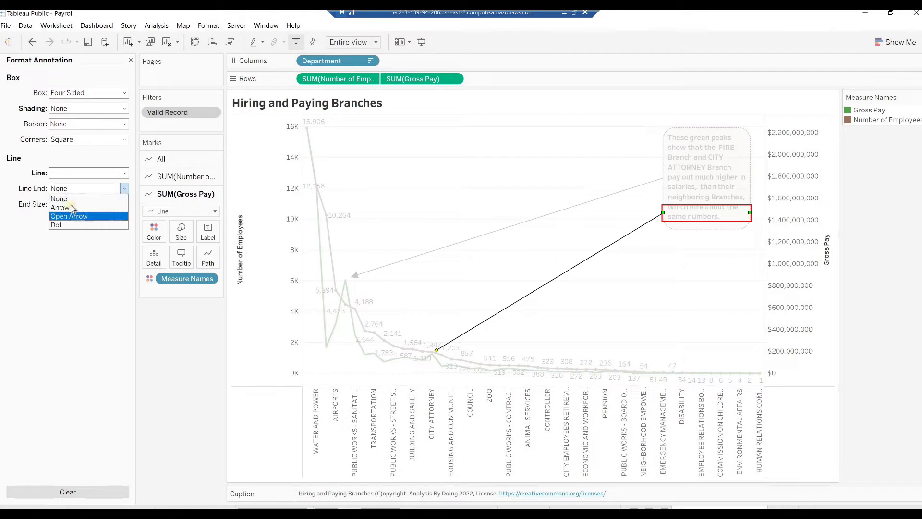
left_click(69, 207)
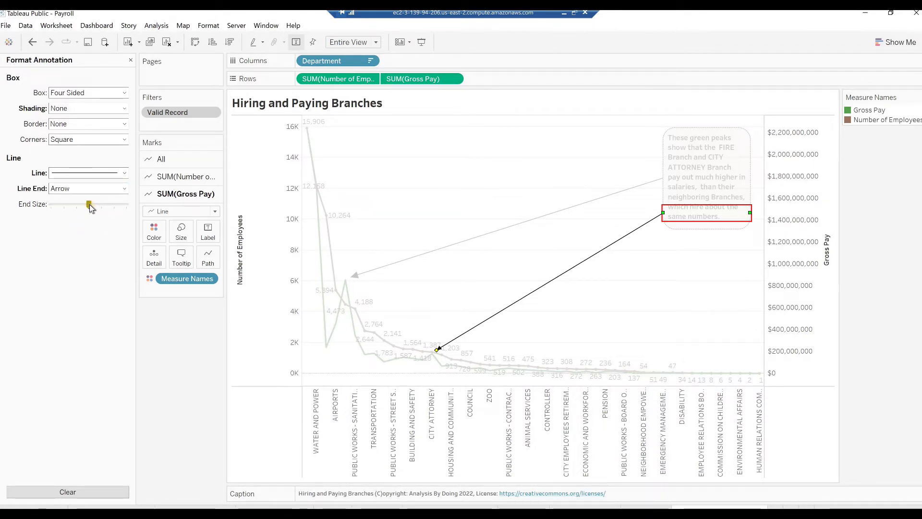
- Set the CITY ATTORNEY annotation's arrow to the largest end size and finish formatting it
left_click_drag(91, 207, 133, 206)
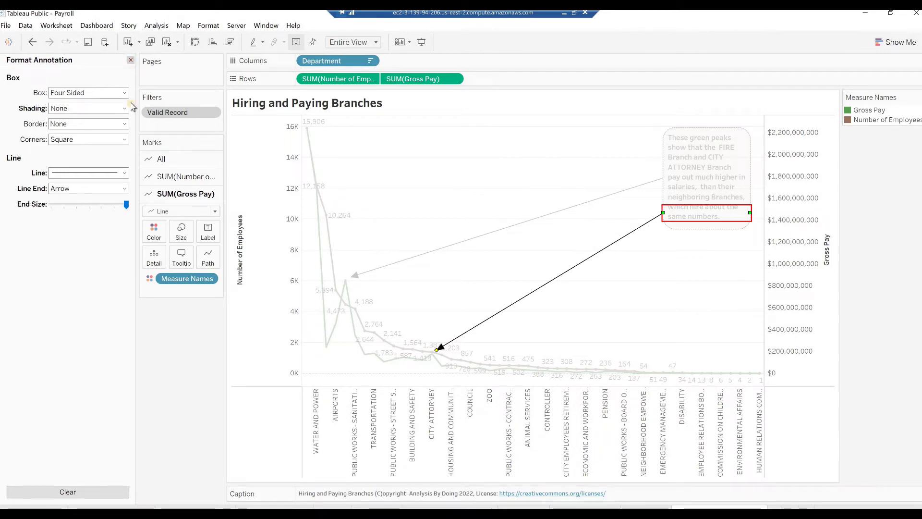
left_click(130, 60)
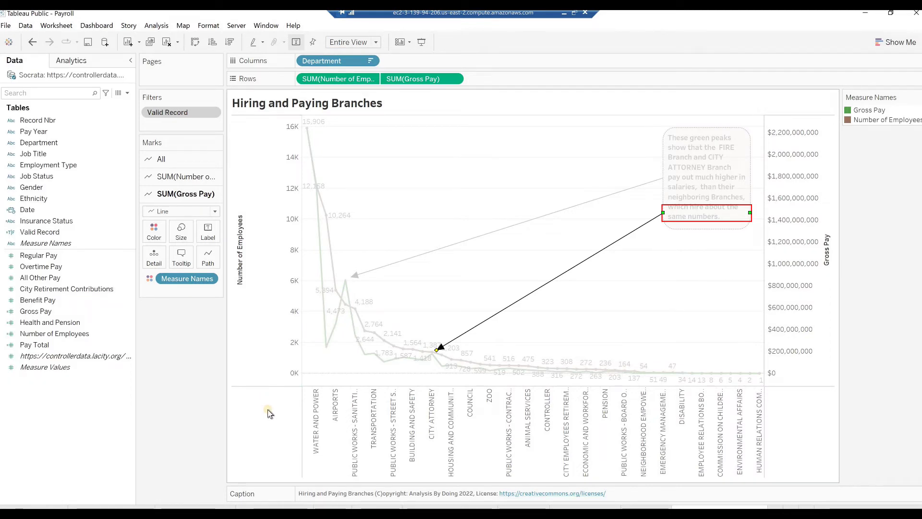
left_click(267, 410)
- Add a mark annotation to RECREATION AND PARKS's Gross Pay valley saying the Branch pays much lower salaries than neighbor AIRPORTS while hiring twice as many employees
left_click(326, 346)
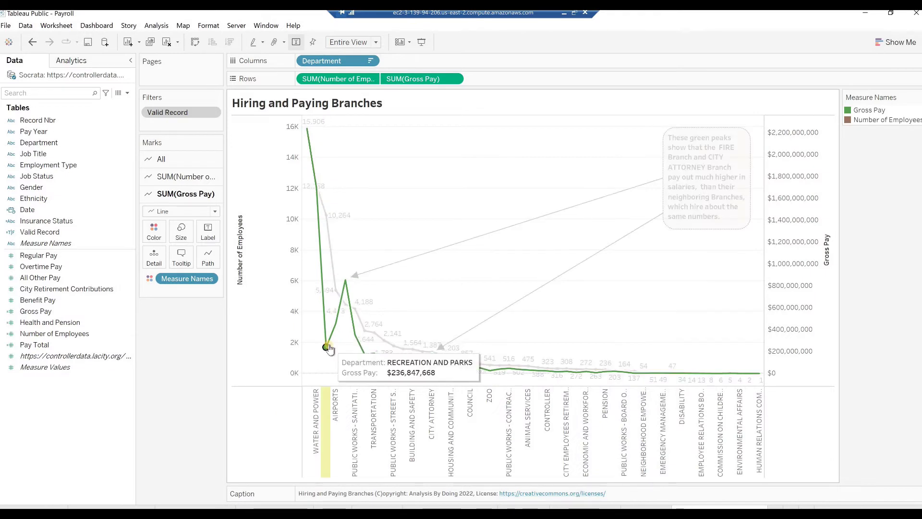
right_click(326, 351)
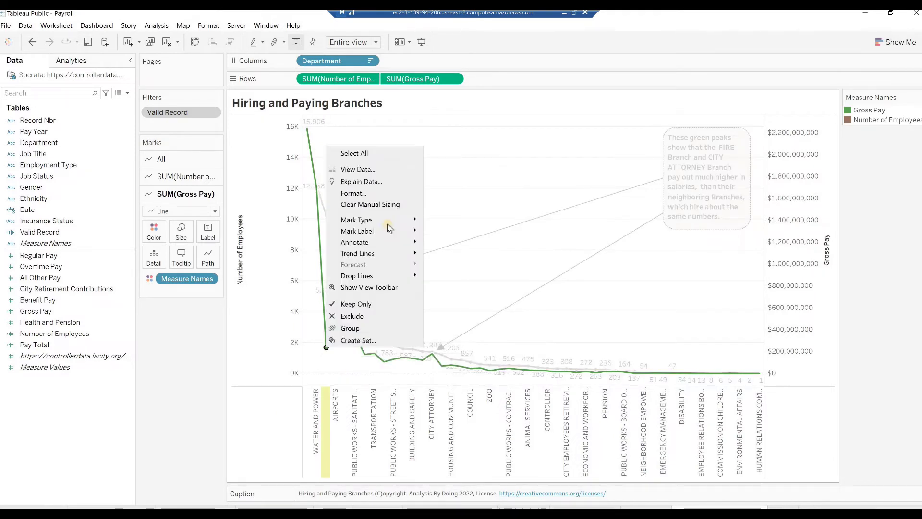
mouse_move(387, 242)
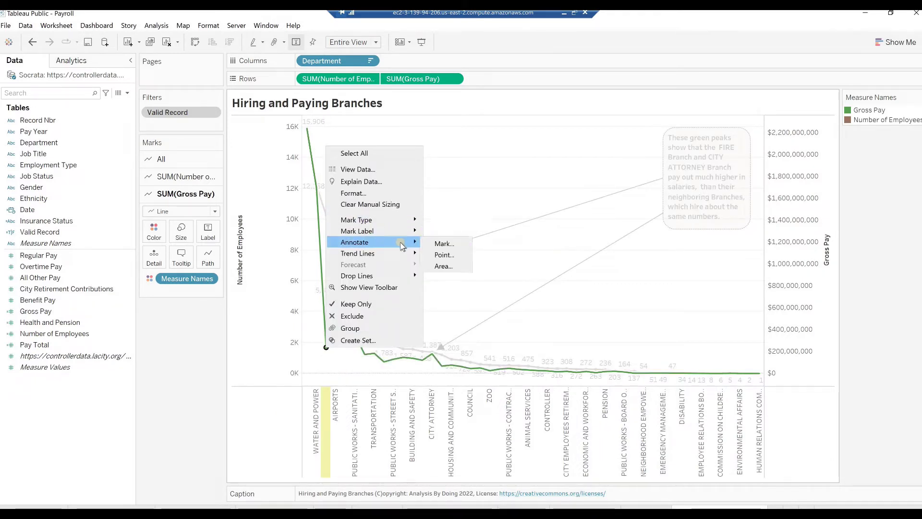
left_click(433, 245)
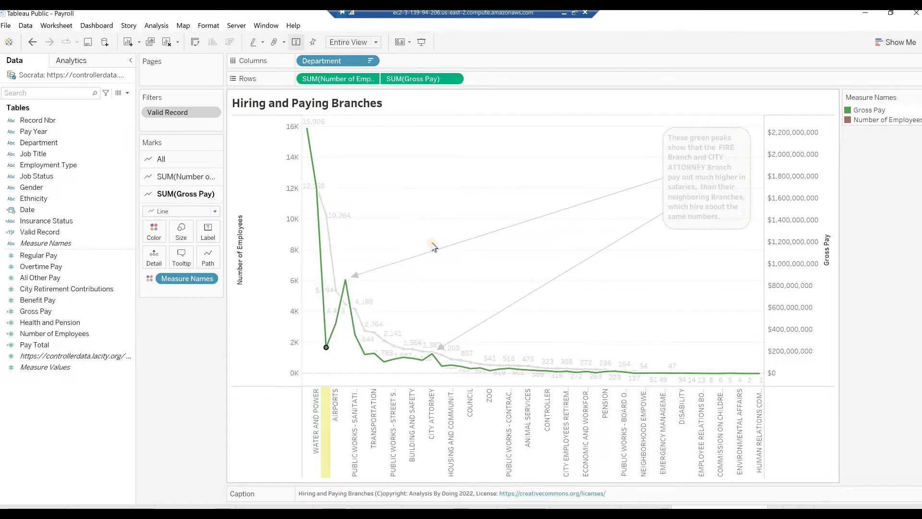
mouse_move(420, 225)
left_mouse_down()
mouse_move(456, 240)
mouse_move(532, 246)
left_mouse_up()
type("This green valley shows that the RECREATION AND PARKS Branch pays out much lower in salaries than its immediate neighbor Branch AIRPORTS,  while hiring twice as many employees.")
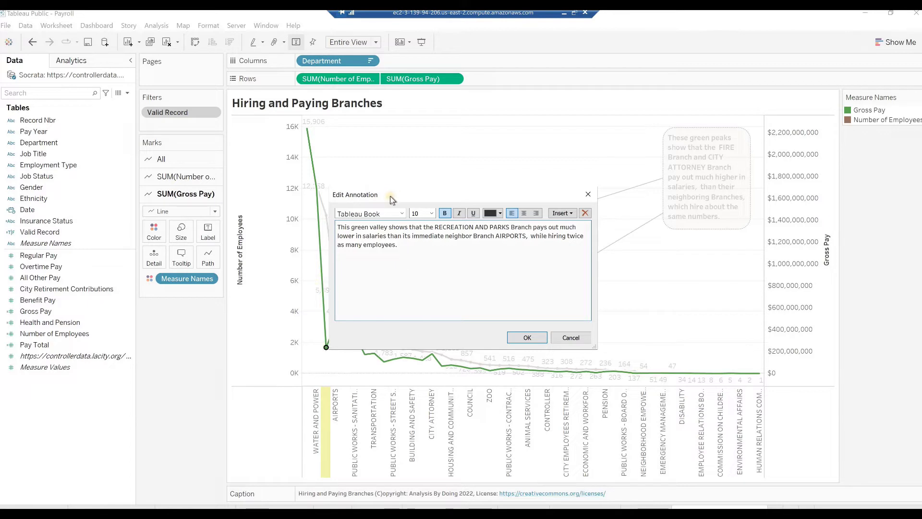
- Set the annotation text's font to Tableau Semibold with bold toggled, and place its box in the empty upper area of the chart
key("ctrl+a")
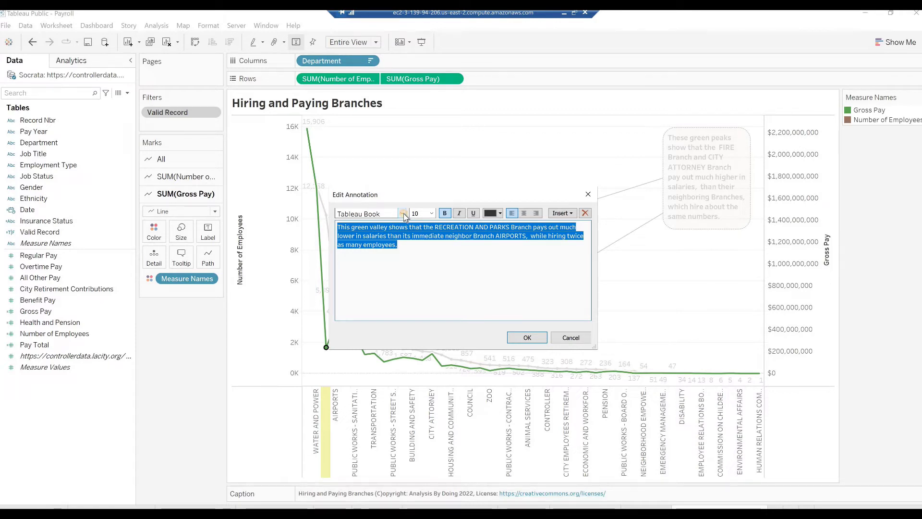
left_click(403, 213)
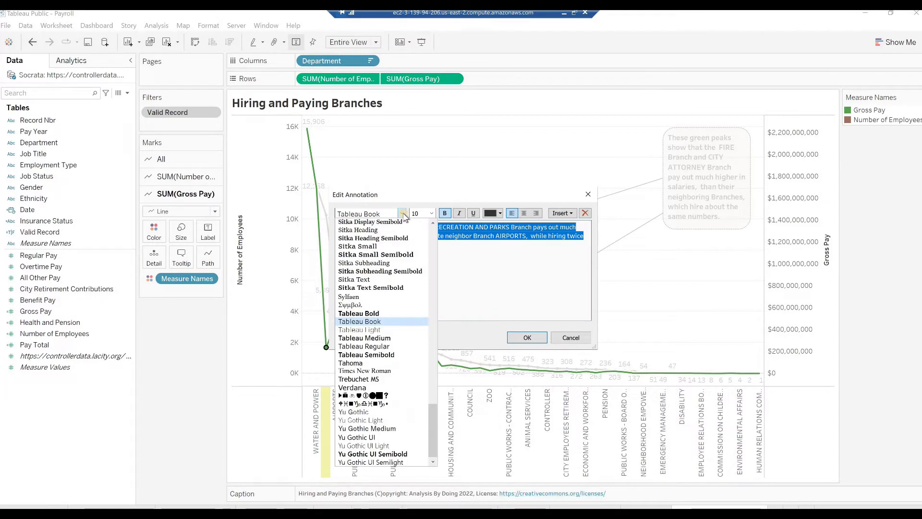
left_click(368, 355)
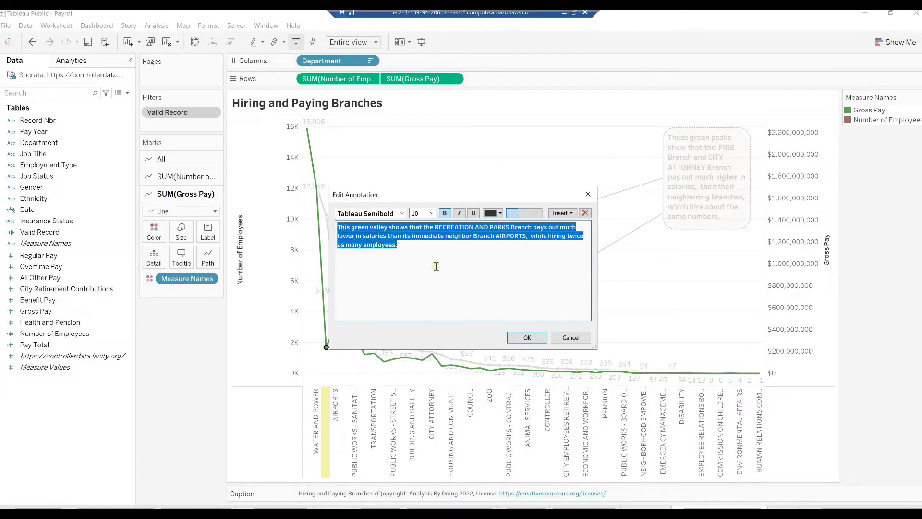
left_click(444, 213)
left_click(519, 338)
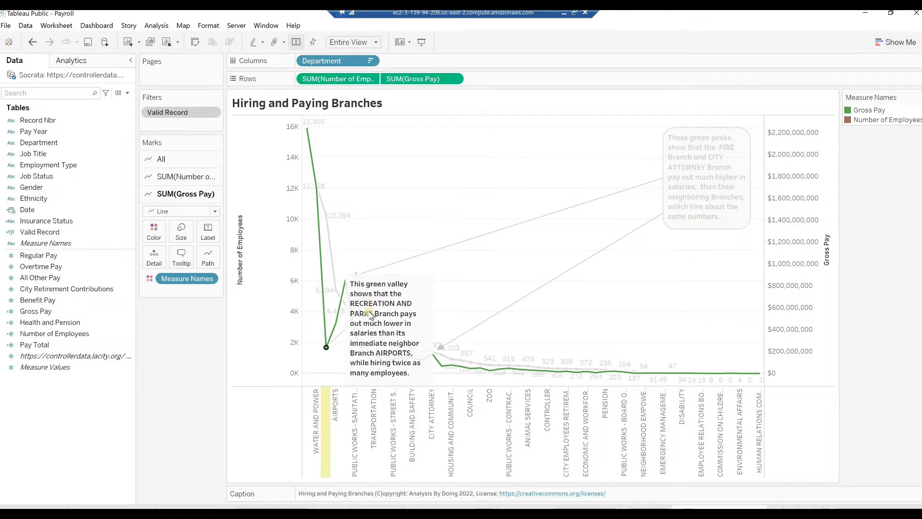
mouse_move(371, 318)
left_mouse_down()
mouse_move(391, 206)
mouse_move(410, 181)
mouse_move(414, 149)
left_mouse_up()
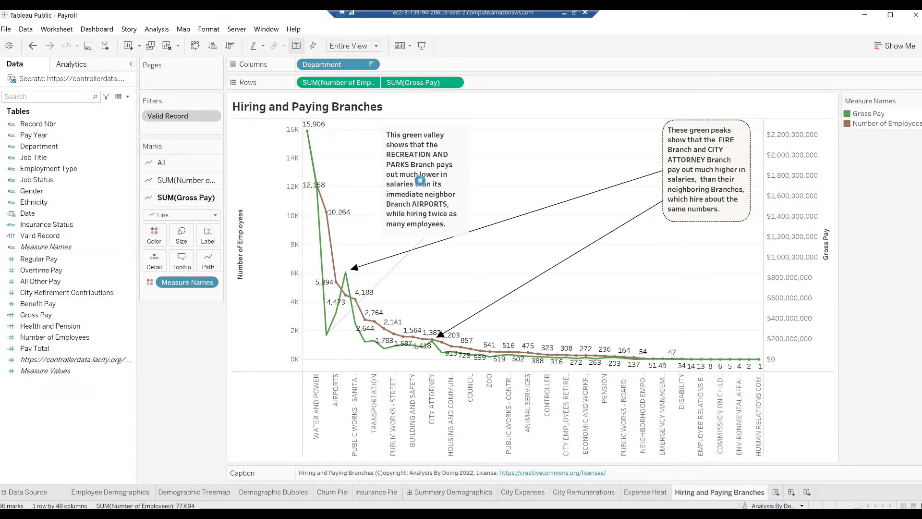
- Shade the RECREATION AND PARKS annotation box light orange at 28% opacity
right_click(421, 182)
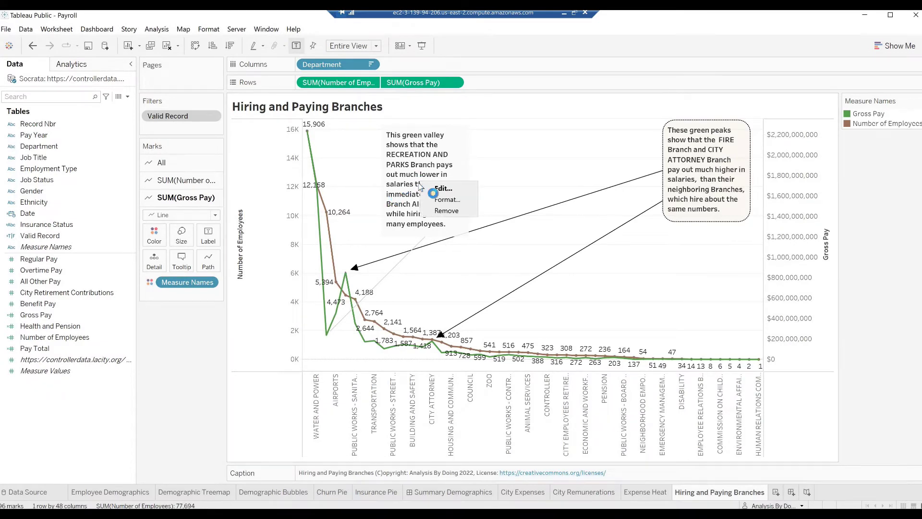
left_click(437, 199)
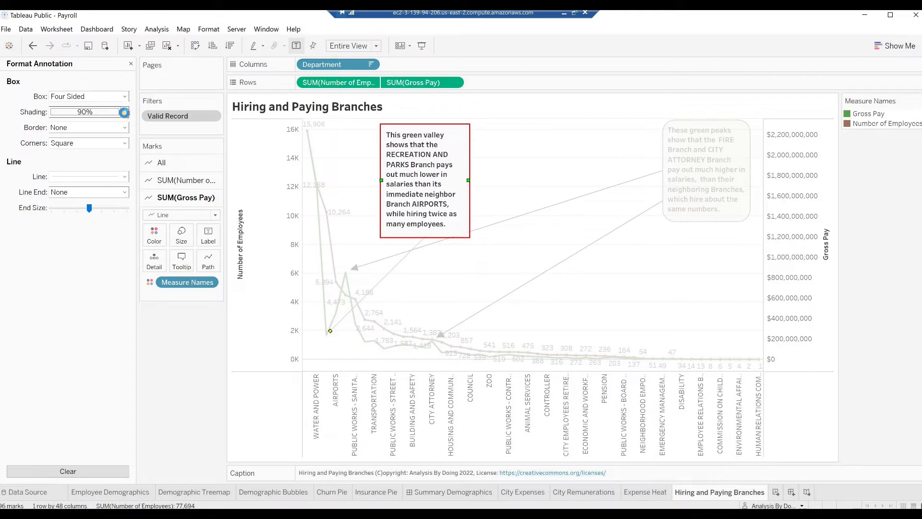
left_click(123, 113)
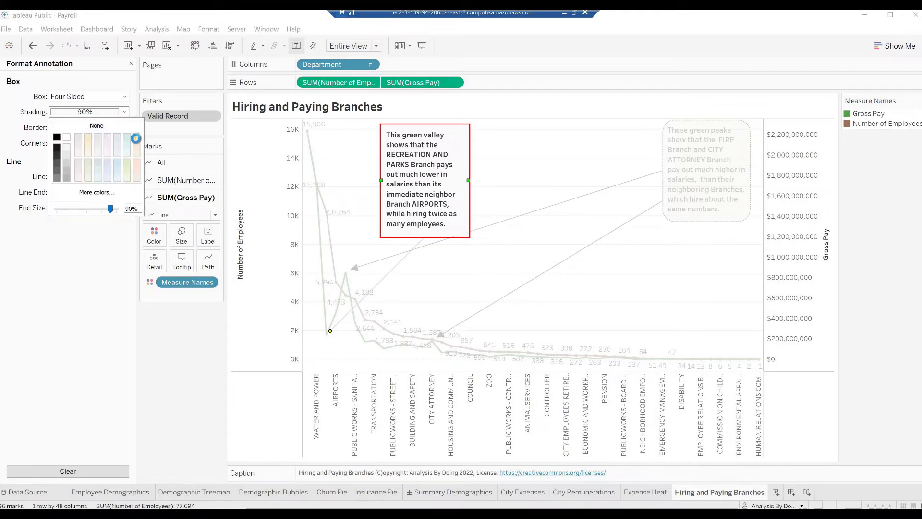
left_click(138, 137)
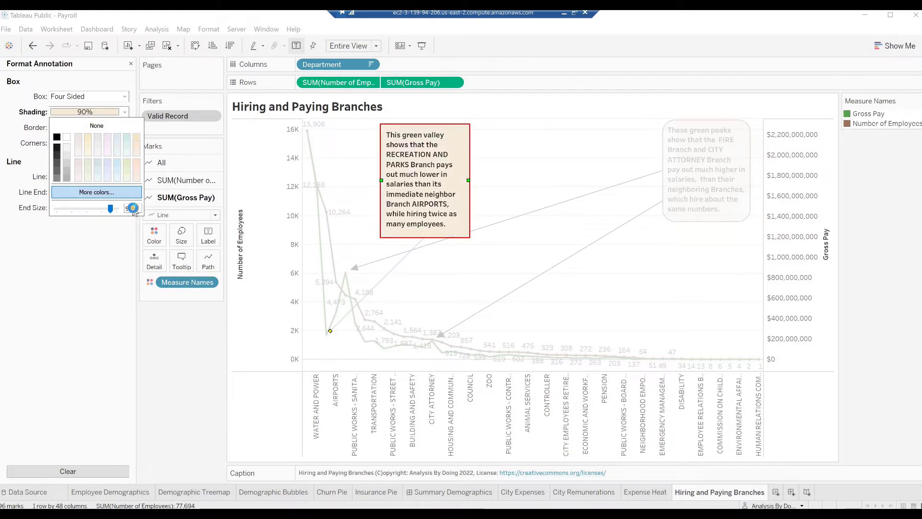
type("28")
key("Return")
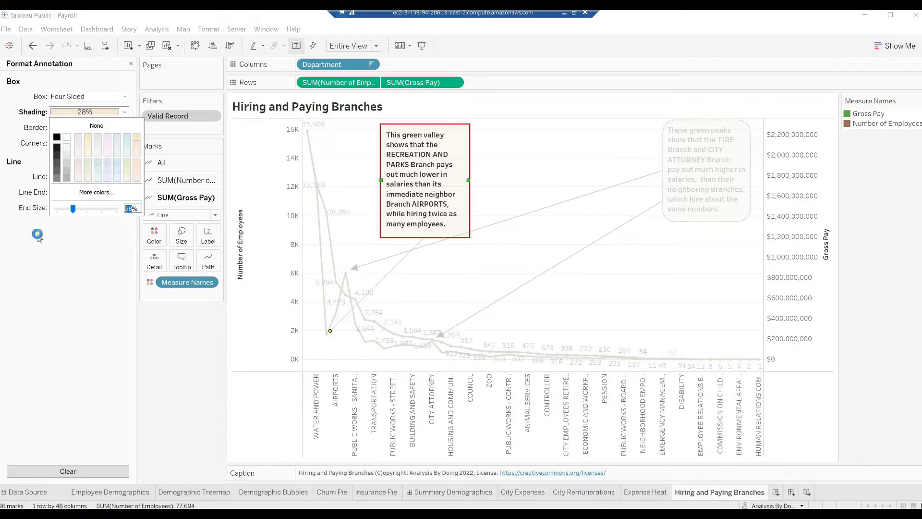
left_click(37, 235)
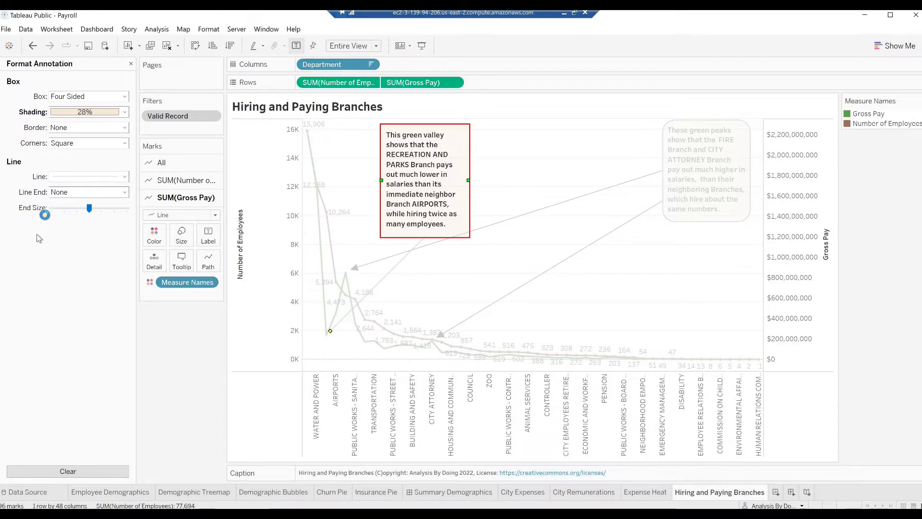
- Give the RECREATION AND PARKS annotation box a black dotted border and Very Rounded corners
left_click(117, 129)
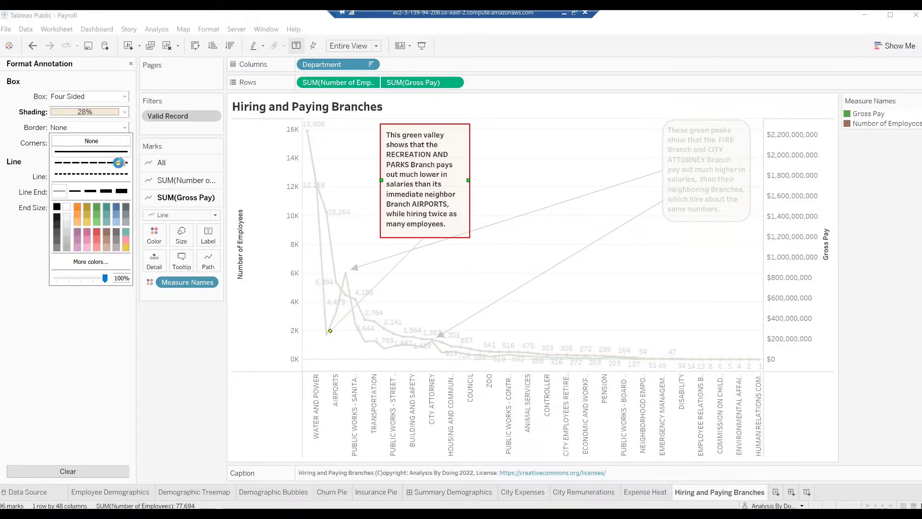
left_click(114, 173)
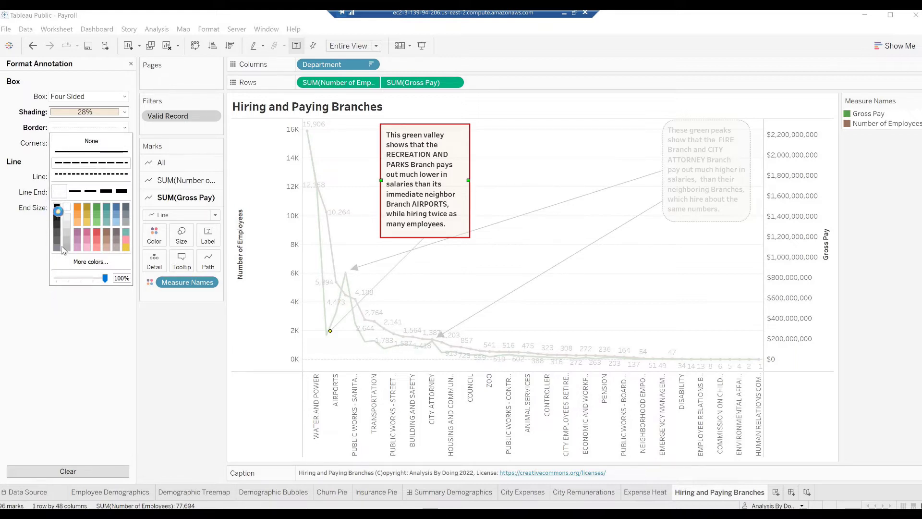
left_click(36, 312)
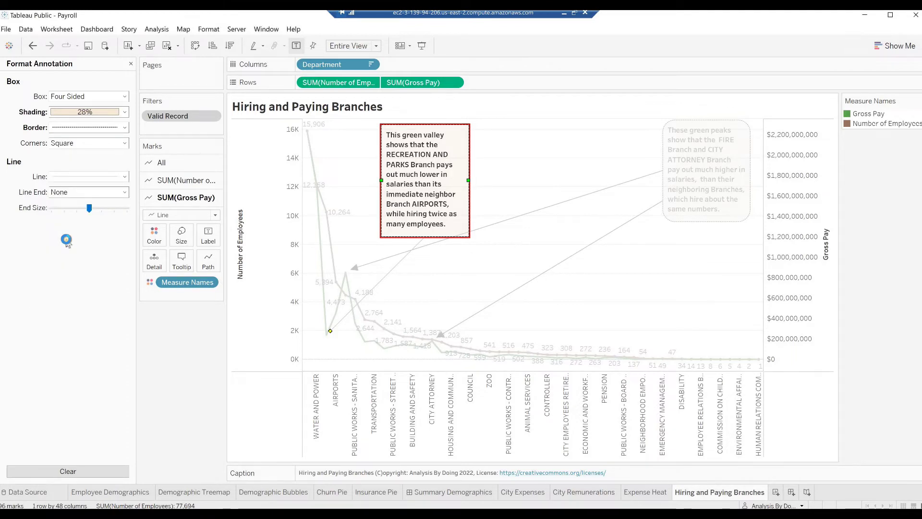
left_click(103, 143)
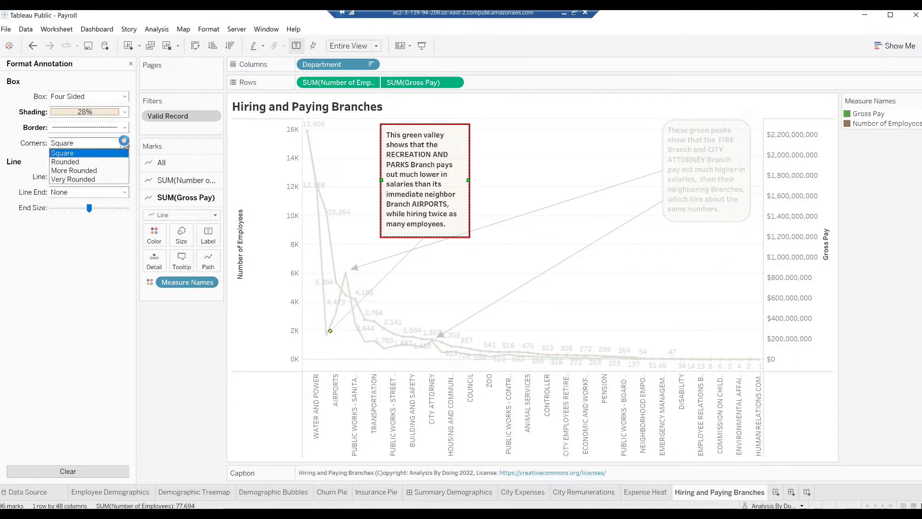
left_click(106, 180)
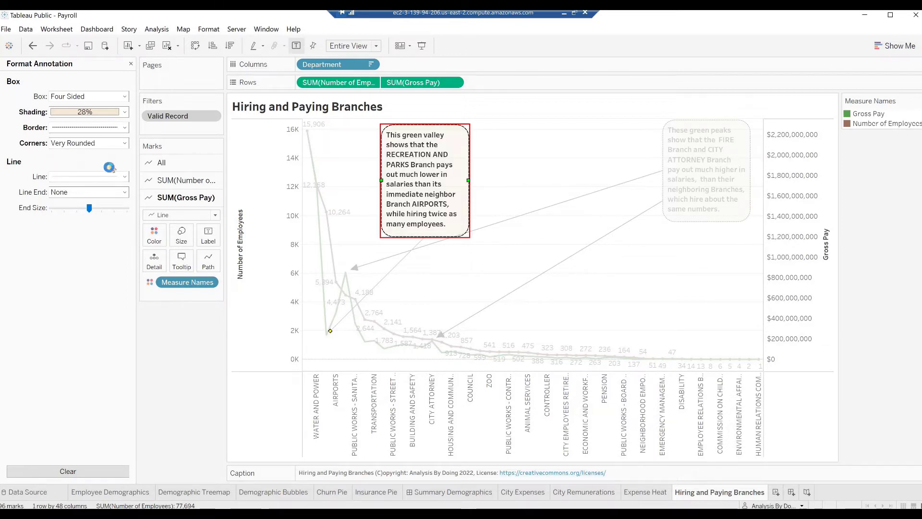
- Make the RECREATION AND PARKS annotation's leader line solid black with an Arrow end at the largest end size
left_click(126, 178)
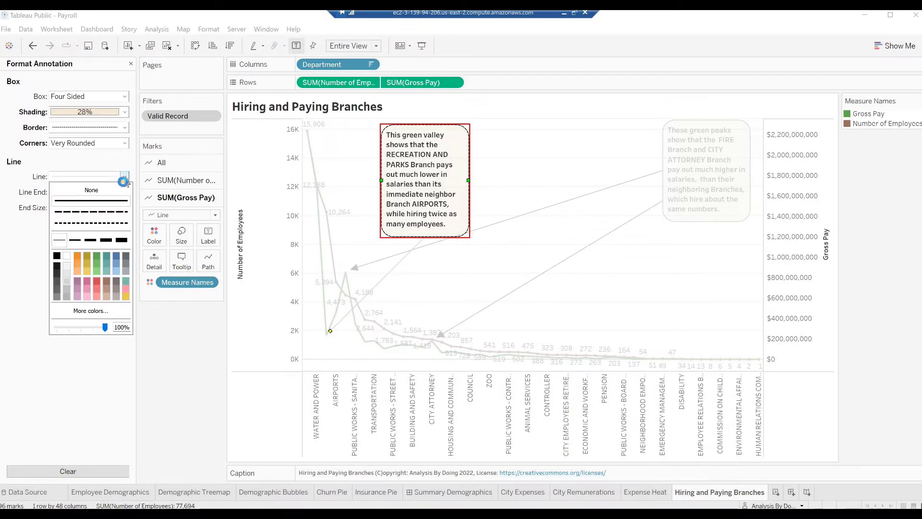
left_click(56, 256)
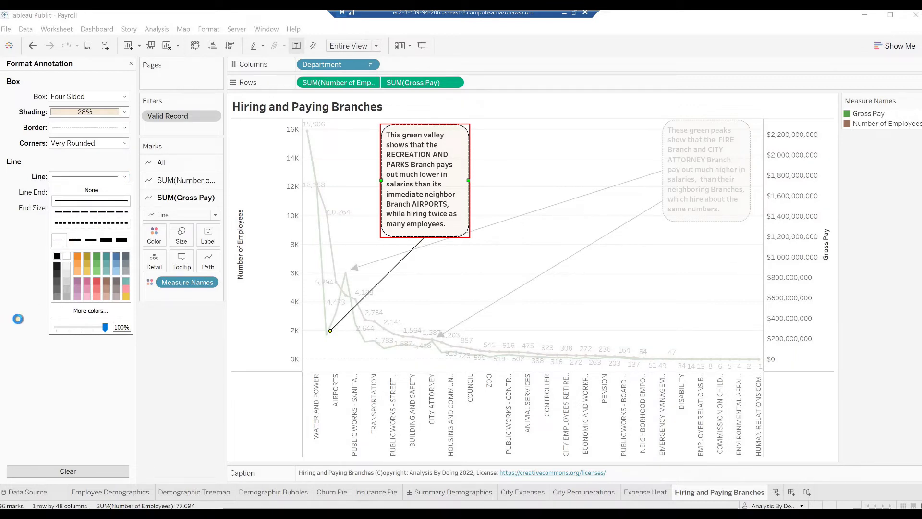
left_click(20, 323)
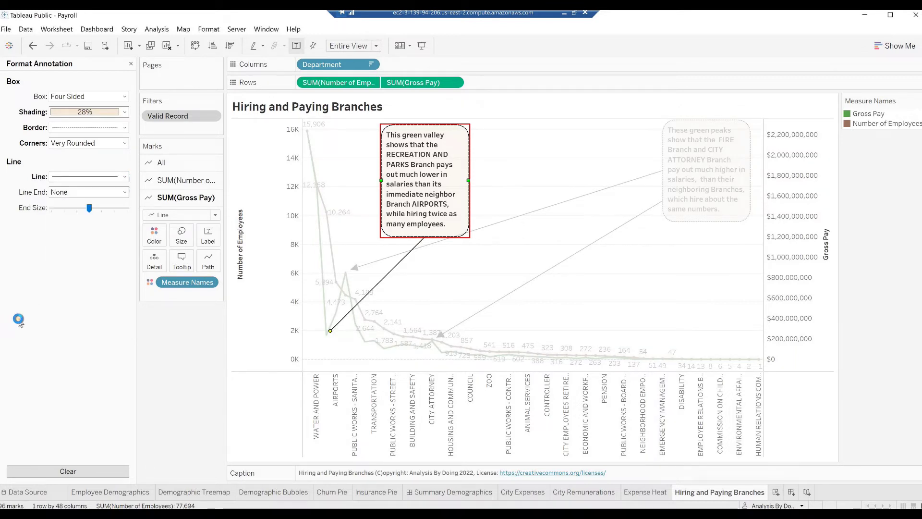
left_click(127, 194)
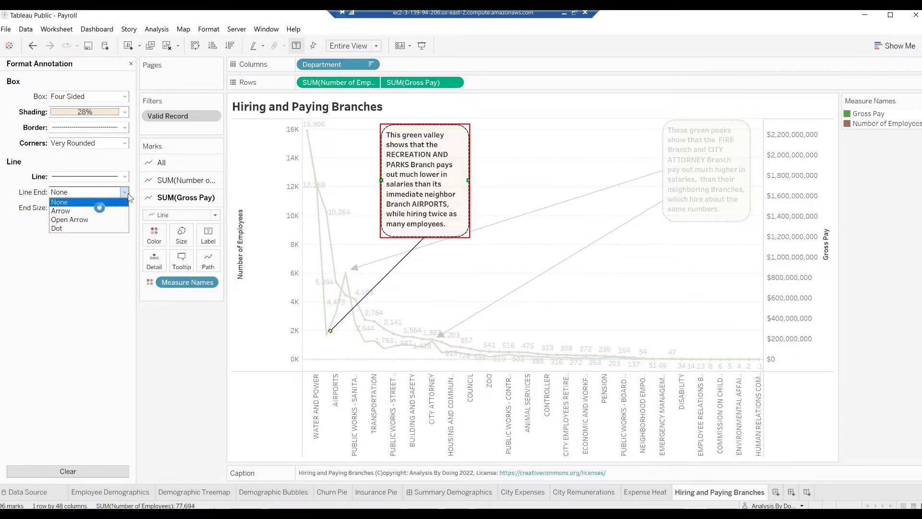
left_click(80, 211)
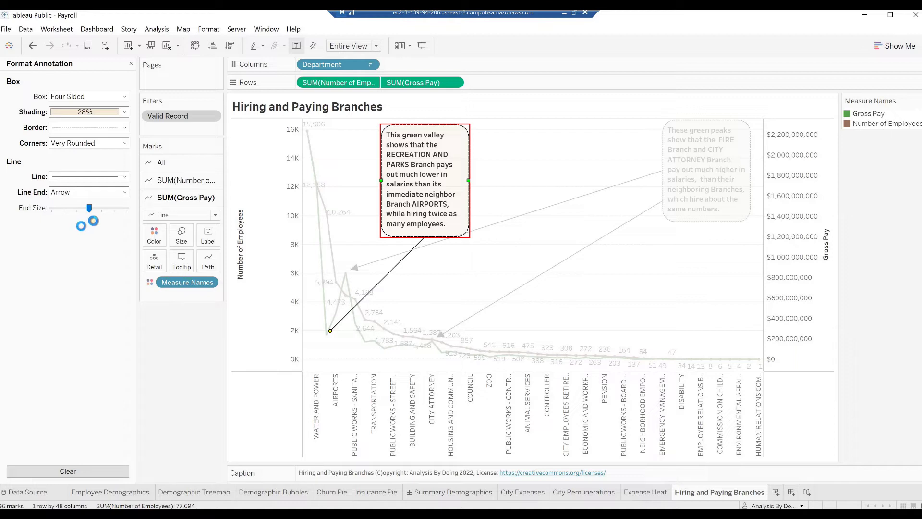
left_click_drag(87, 211, 138, 210)
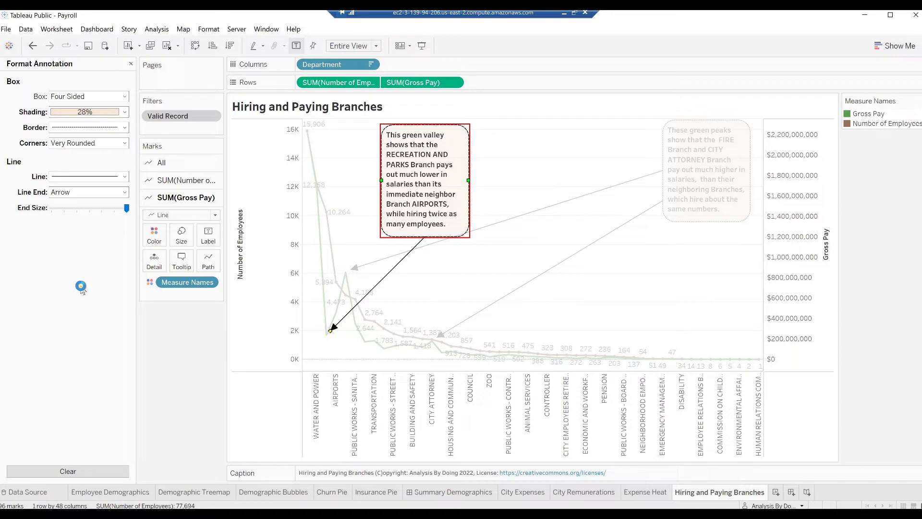
left_click(130, 64)
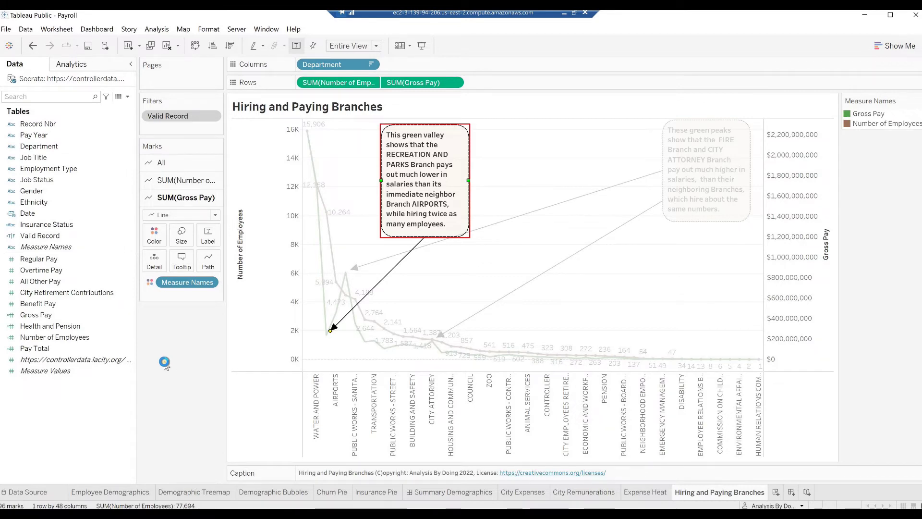
- Capture a full-screen screenshot of the Hiring and Paying Branches sheet in presentation mode, and switch to WPS Office
key("F7")
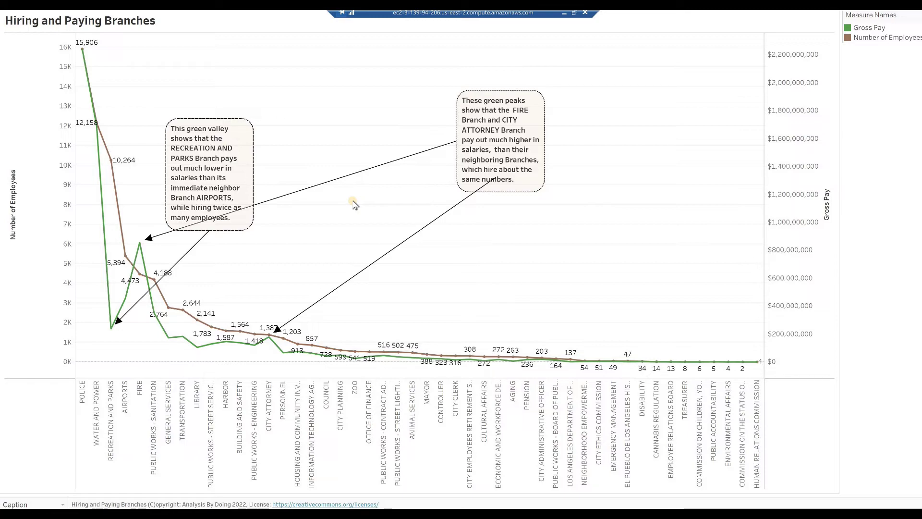
key("super+shift+s")
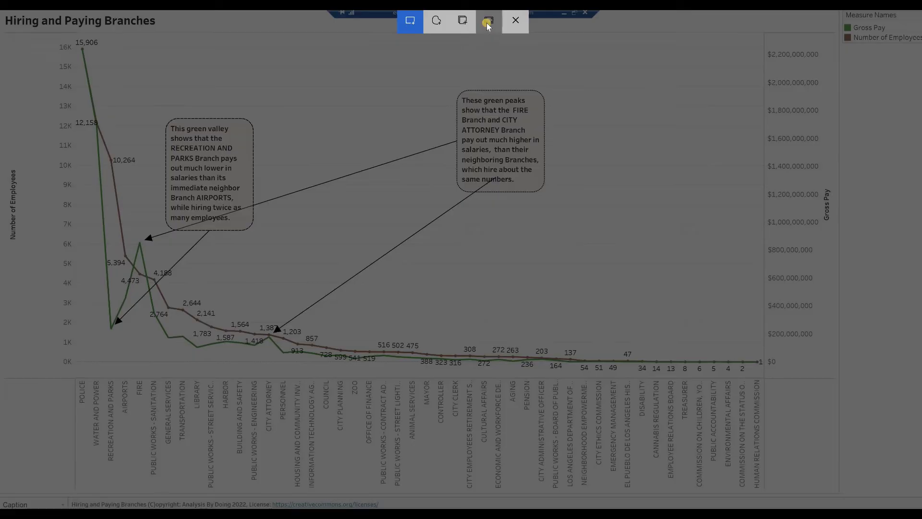
left_click(488, 25)
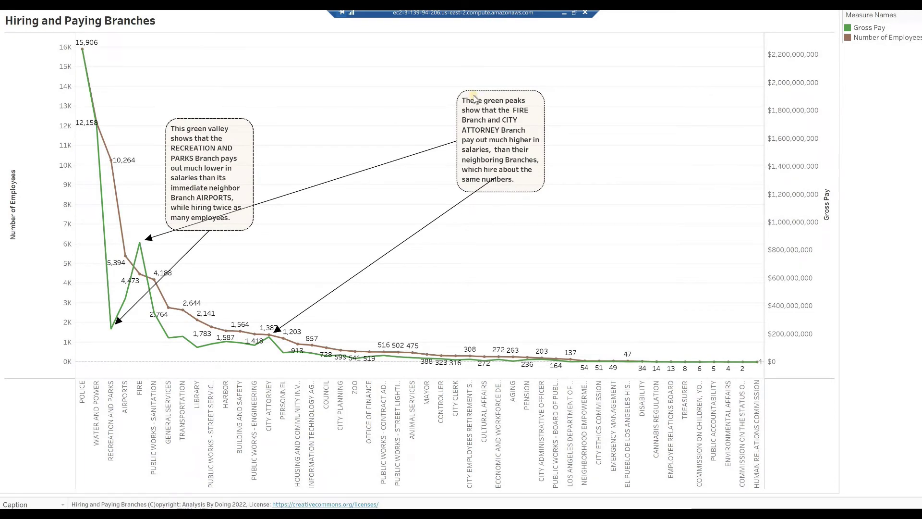
key("Escape")
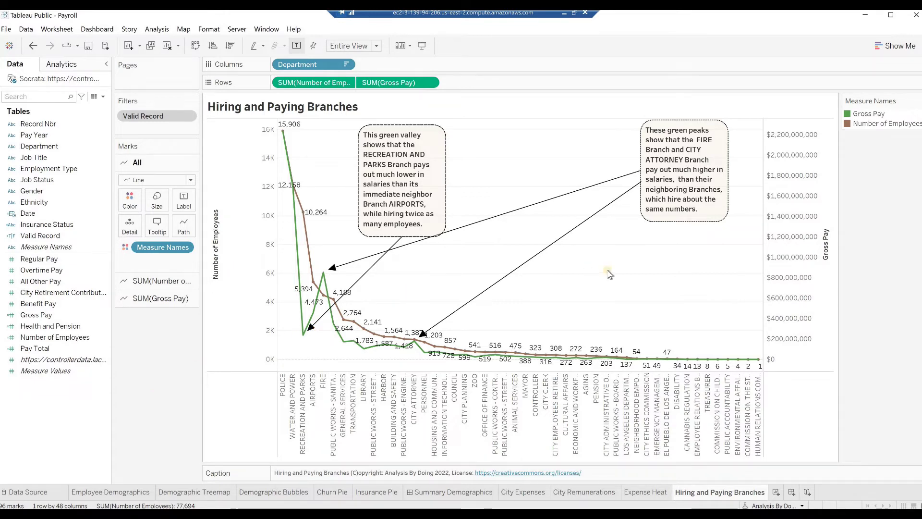
mouse_move(912, 219)
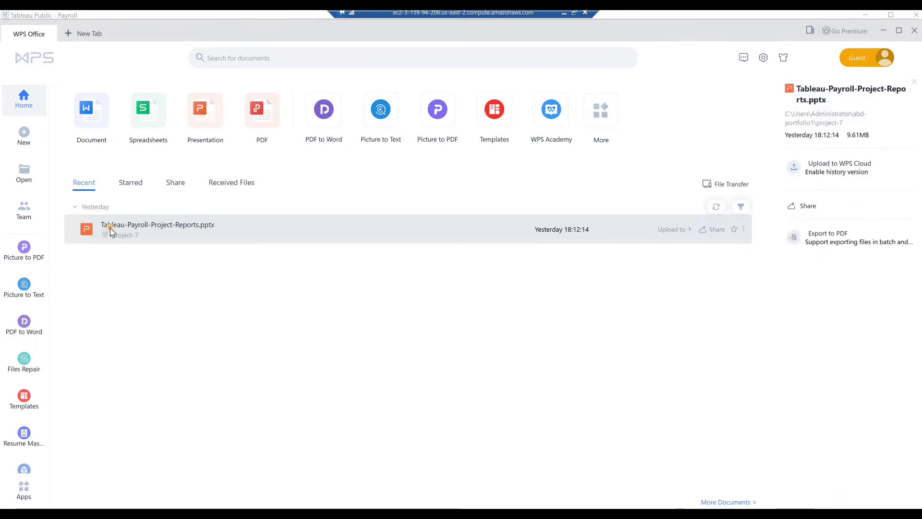
- Open Tableau-Payroll-Project-Reports.pptx and paste the Hiring and Paying Branches screenshot on a new slide after the Expense Heat slide
left_click(87, 232)
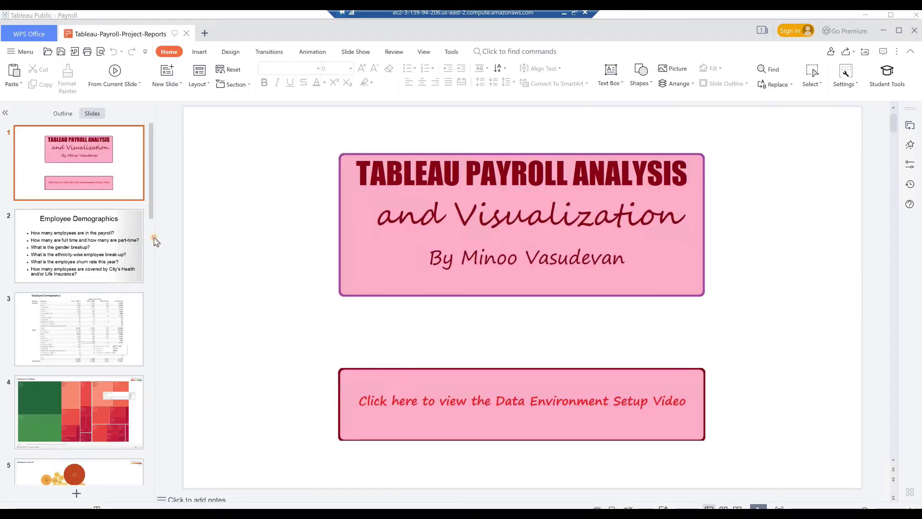
scroll(125, 288, "down", 15)
left_click(106, 206)
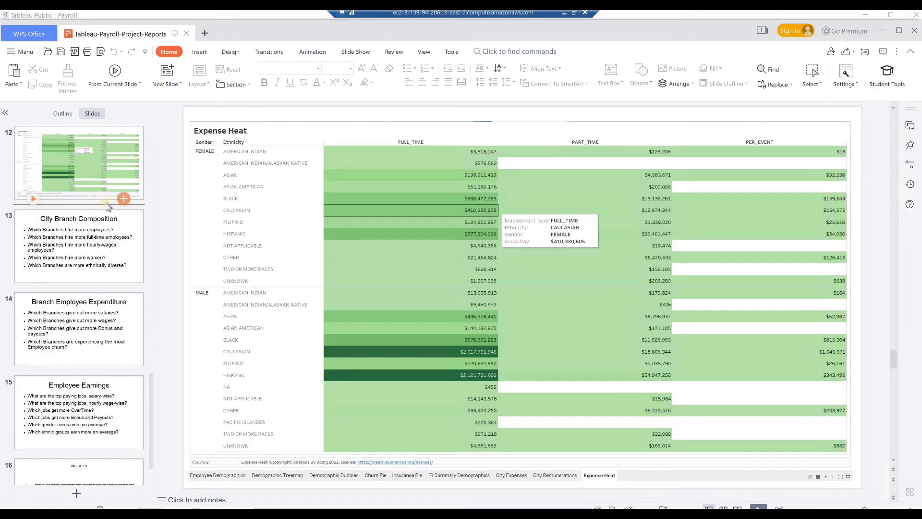
right_click(107, 206)
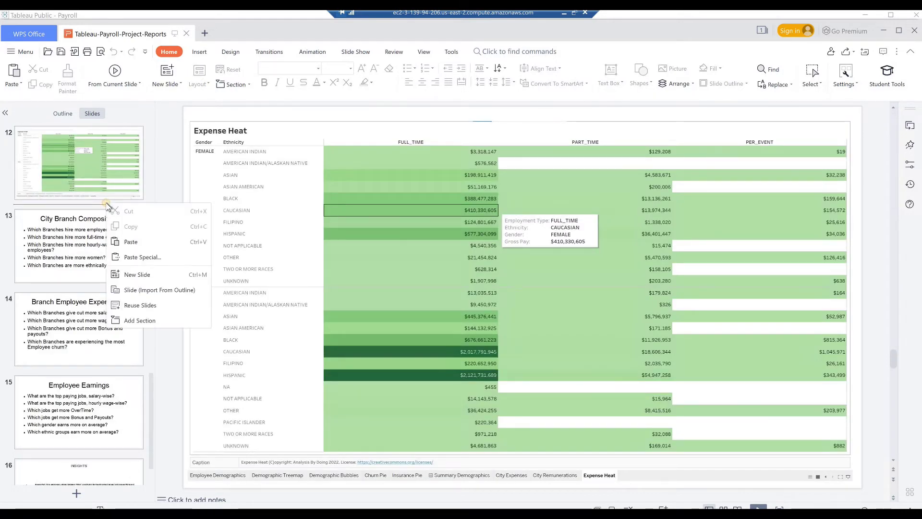
left_click(136, 276)
key("ctrl+v")
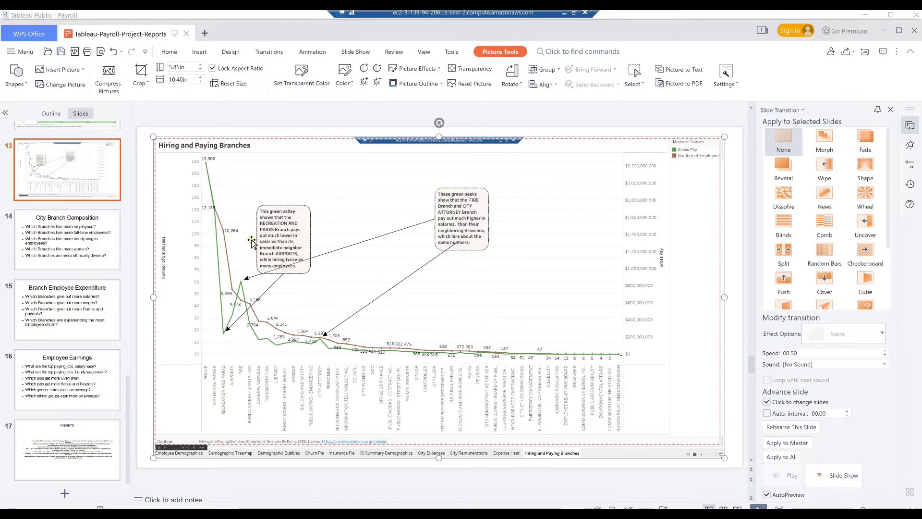
- Add an INSIGHTS bullet saying RECREATION & PARKS and PUBLIC WORKS SANITATION hire more but pay less on average than FIRE and CITY ATTORNEY; save the presentation
left_click(79, 454)
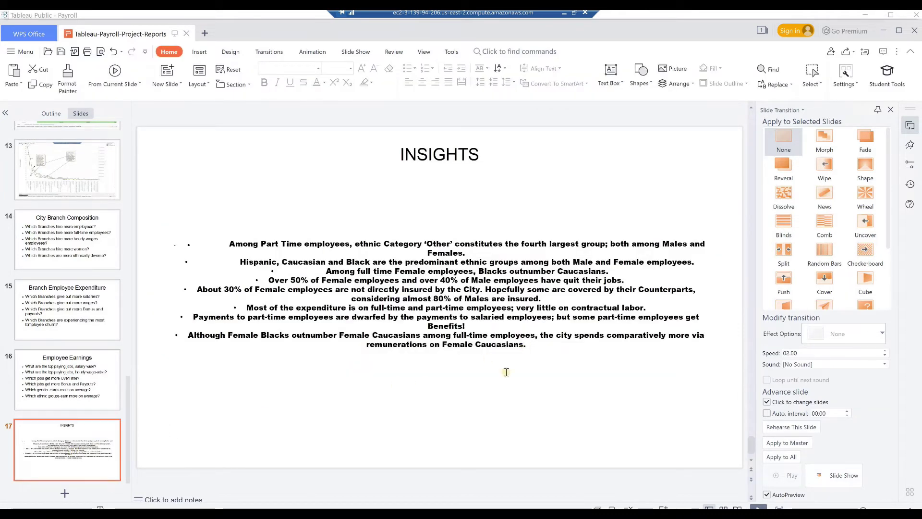
left_click(530, 347)
type("Some branches like RECREATION & PARKS and PUBLIC WORKS SANITATION, hire more employees but pay less on average, compared to branches like FIRE and CITY ATTORNEY.")
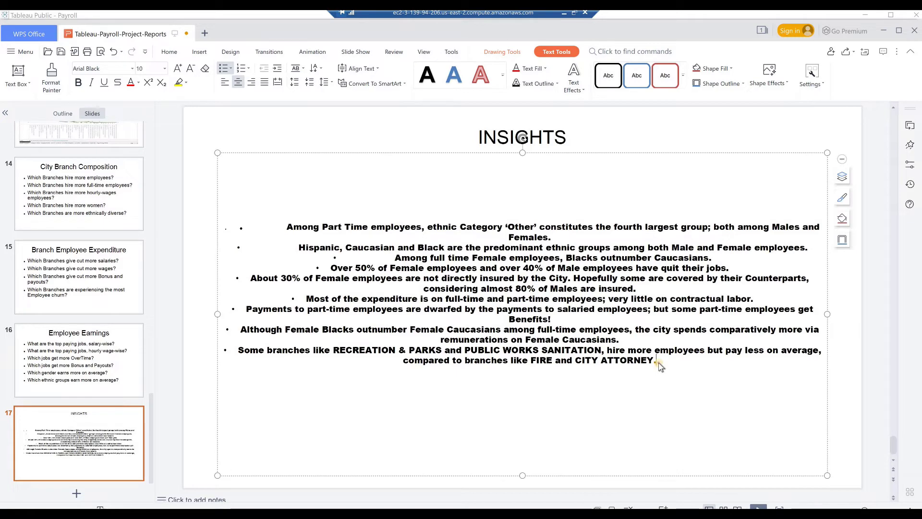
left_click(20, 52)
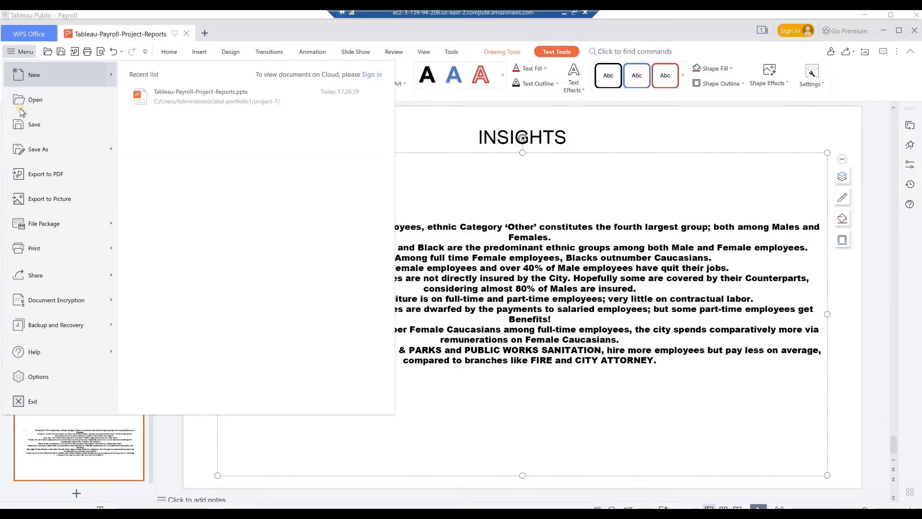
left_click(27, 126)
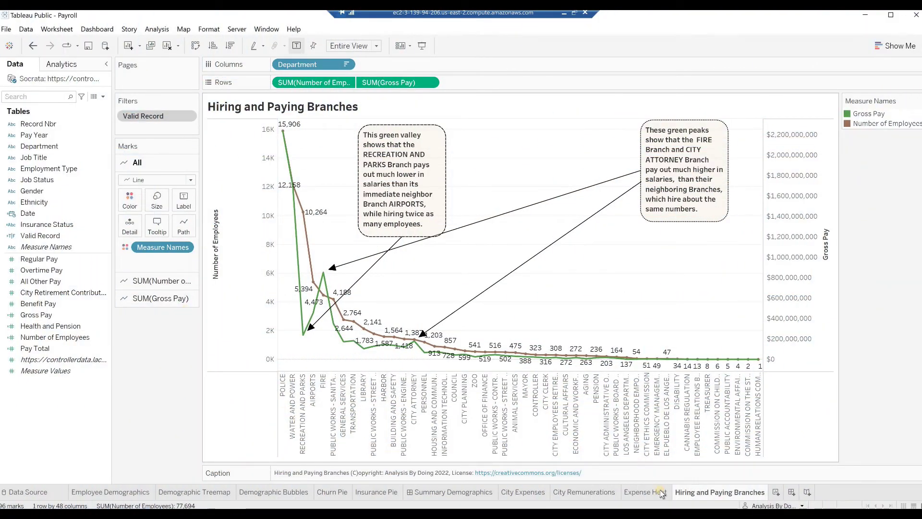
- In Tableau, duplicate the City Remunerations sheet as Branch Spend and place it after the Hiring and Paying Branches sheet
left_click(604, 491)
right_click(603, 491)
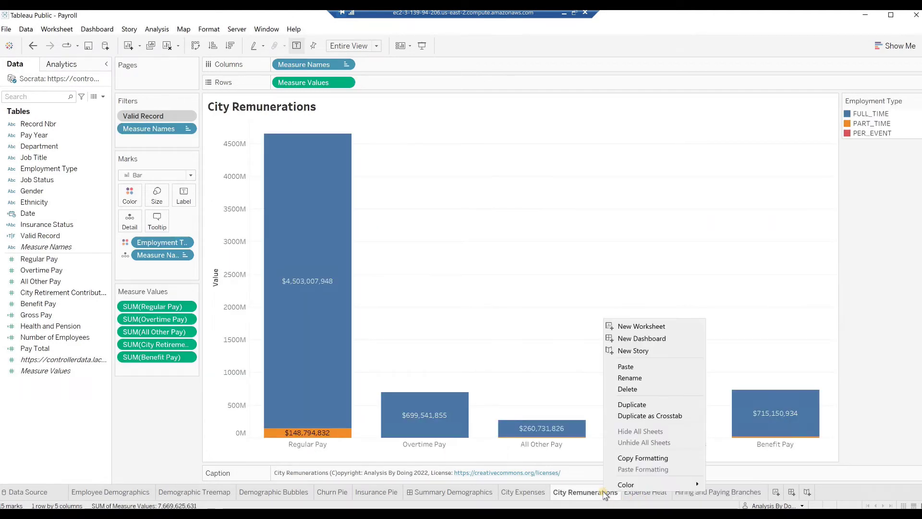
left_click(643, 405)
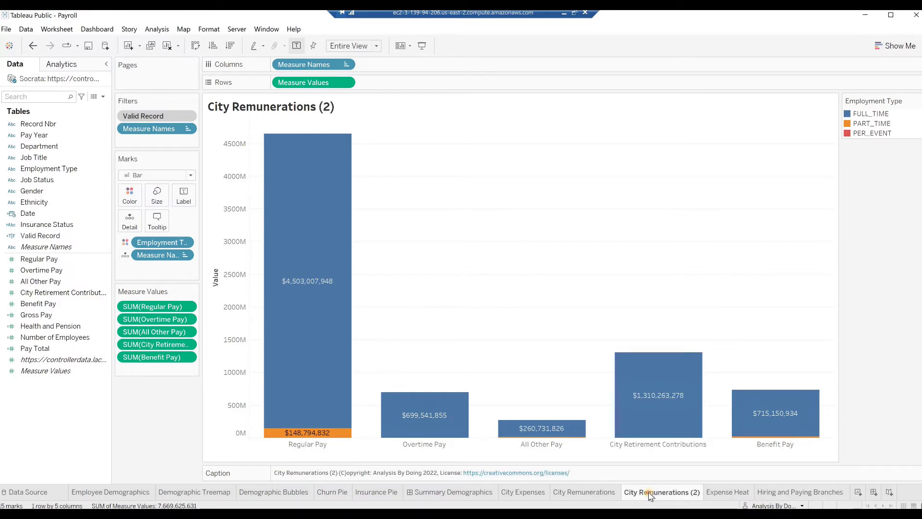
double_click(650, 493)
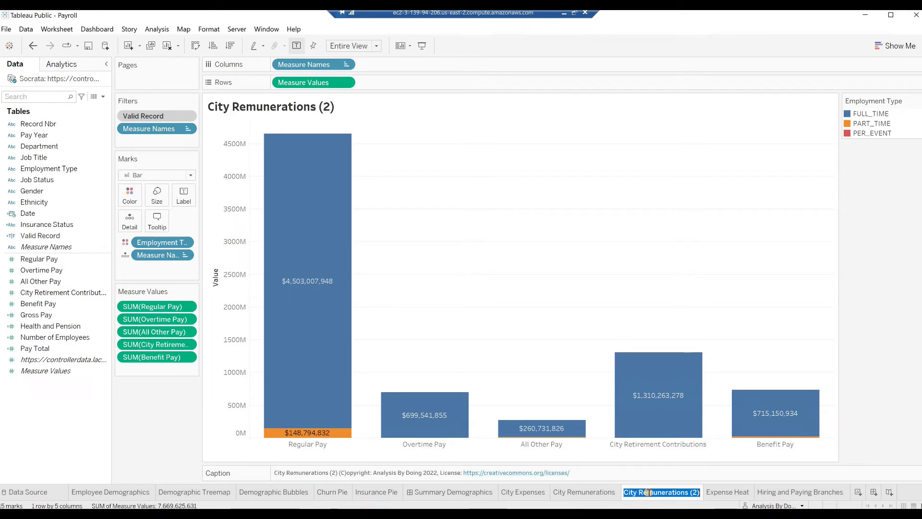
type("Branch Spend")
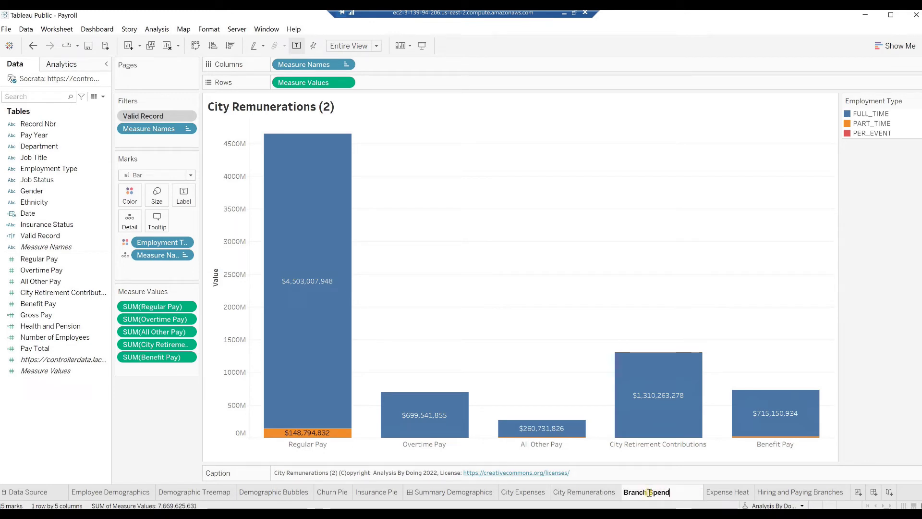
key("Return")
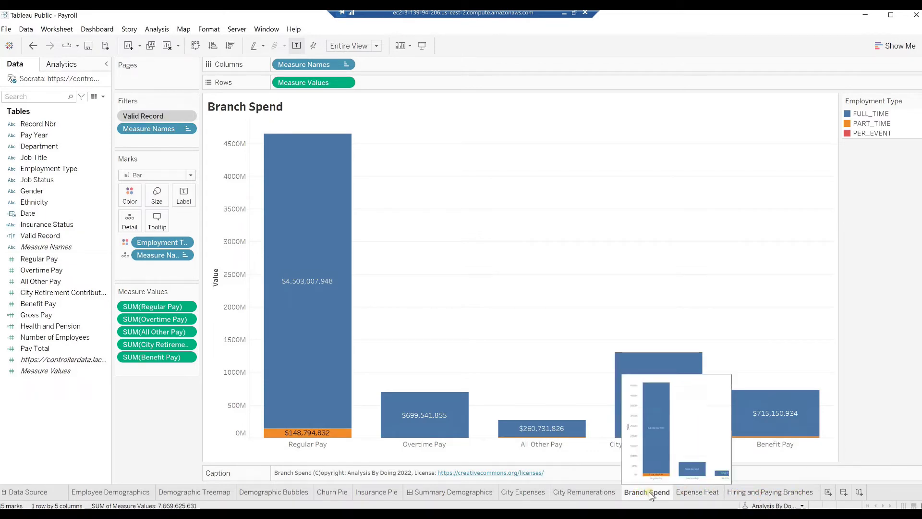
left_click_drag(648, 492, 811, 496)
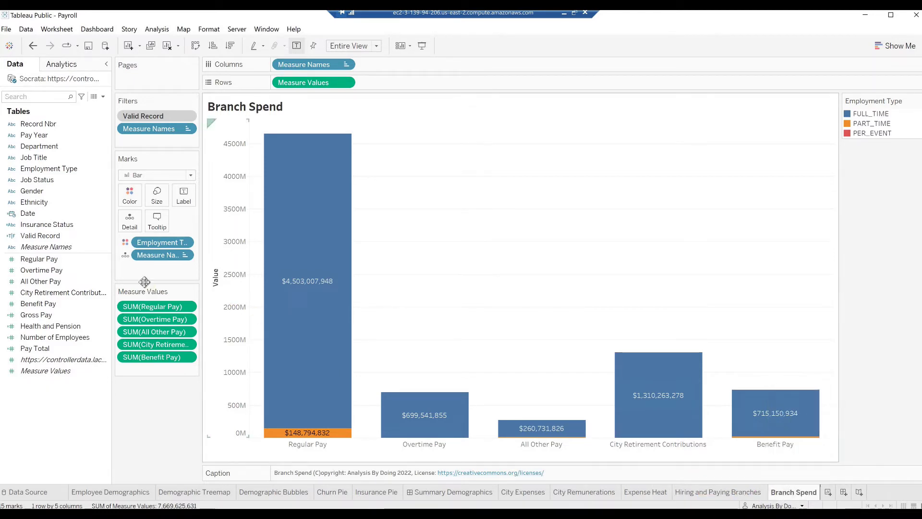
- Clear the Branch Spend sheet of its Measure Names, Measure Values and Employment Type fields, keeping only the Valid Record filter
left_click_drag(312, 65, 155, 402)
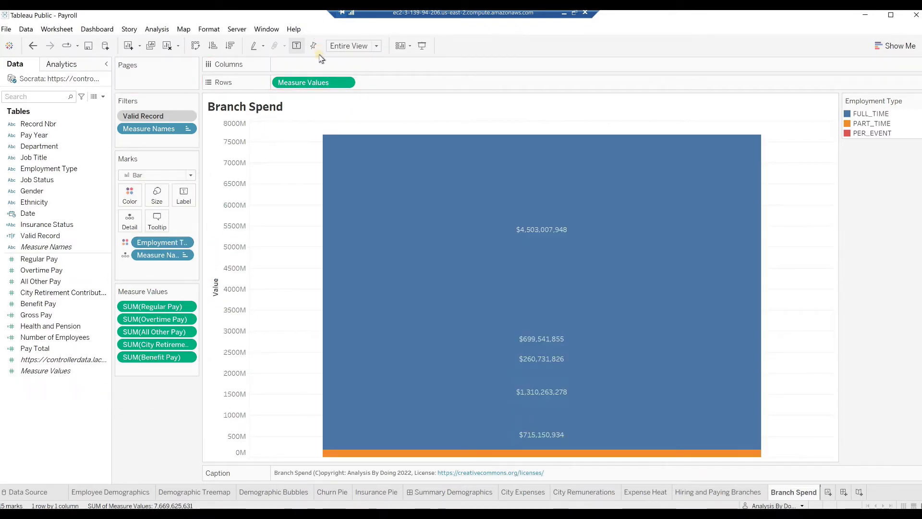
left_click_drag(307, 82, 146, 405)
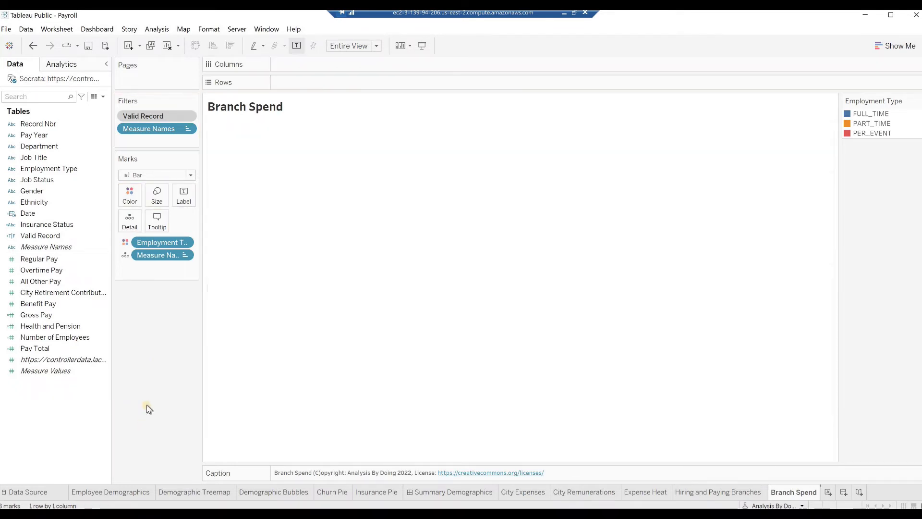
left_click_drag(161, 240, 148, 323)
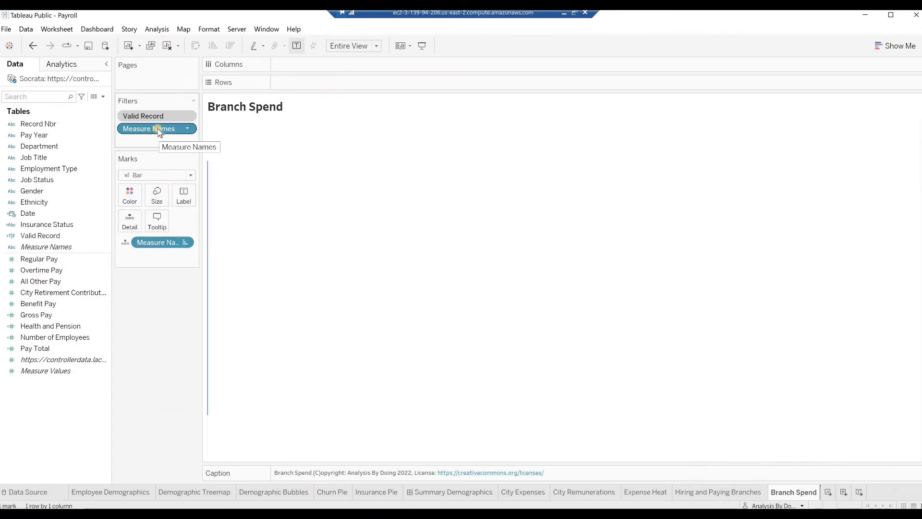
left_click_drag(158, 128, 164, 370)
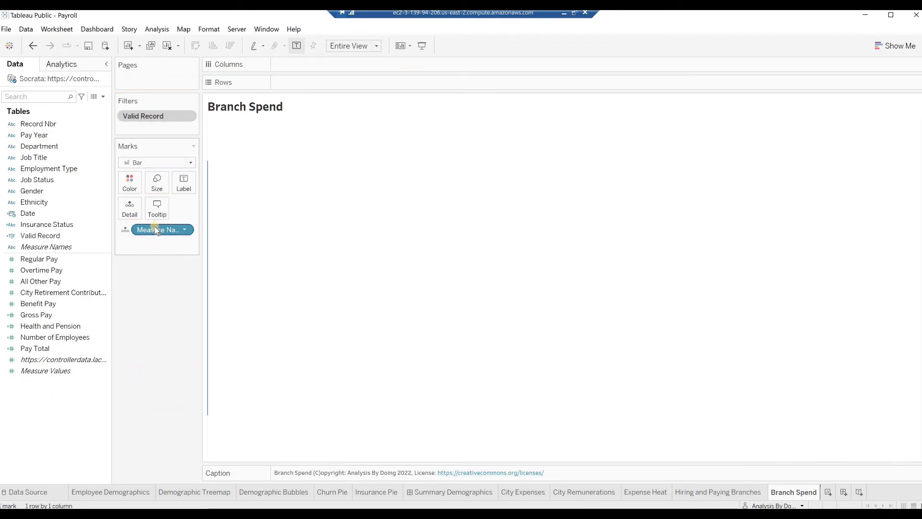
left_click_drag(155, 227, 148, 345)
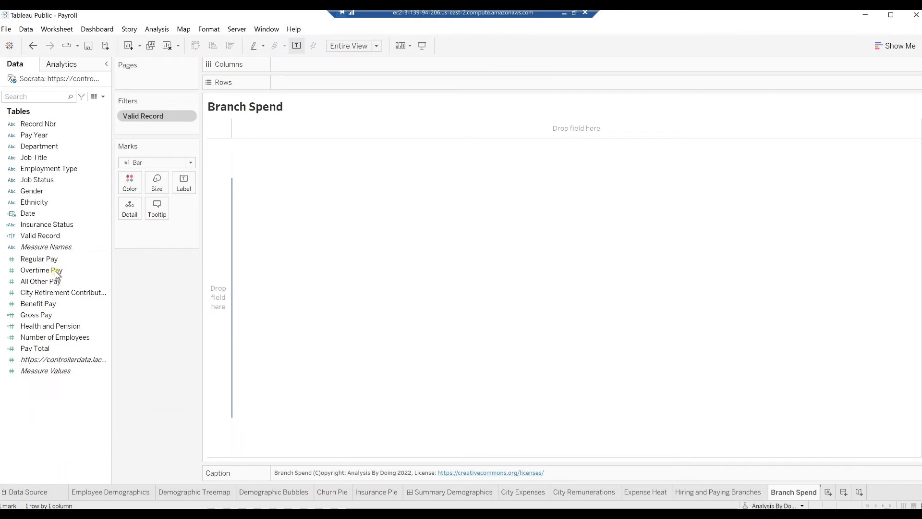
- Plot Gross Pay by branch on Branch Spend, with Department on Columns and Gross Pay on Rows
left_click(35, 148)
left_click(35, 148)
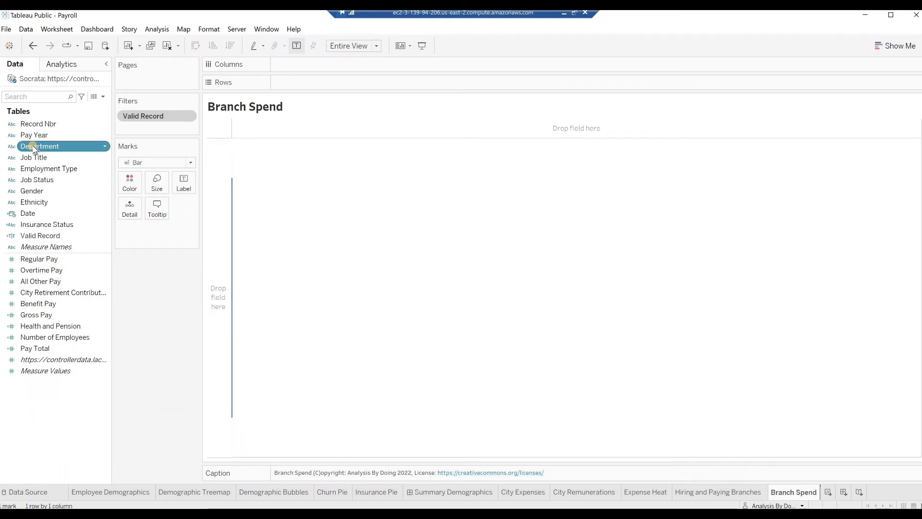
mouse_move(34, 148)
left_mouse_down()
mouse_move(89, 143)
mouse_move(207, 107)
mouse_move(290, 64)
left_mouse_up()
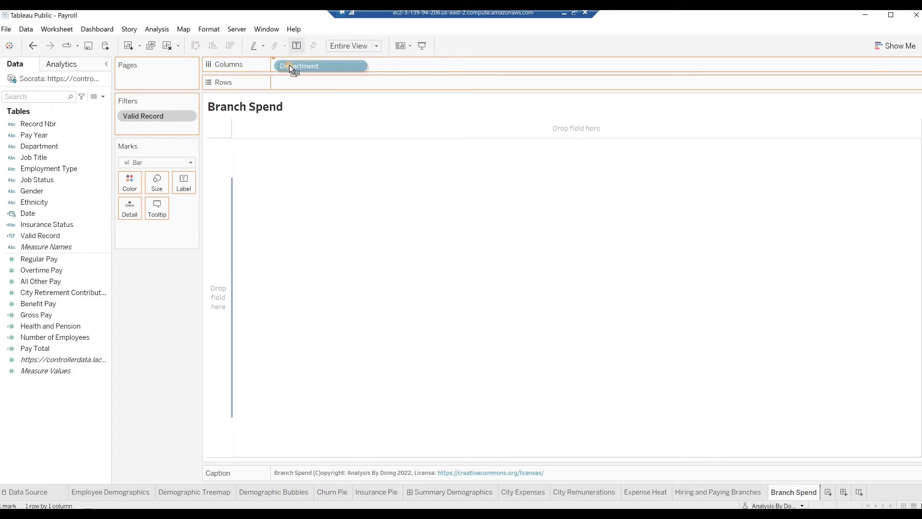
left_click(37, 317)
mouse_move(37, 317)
left_mouse_down()
mouse_move(95, 299)
mouse_move(317, 169)
mouse_move(336, 83)
left_mouse_up()
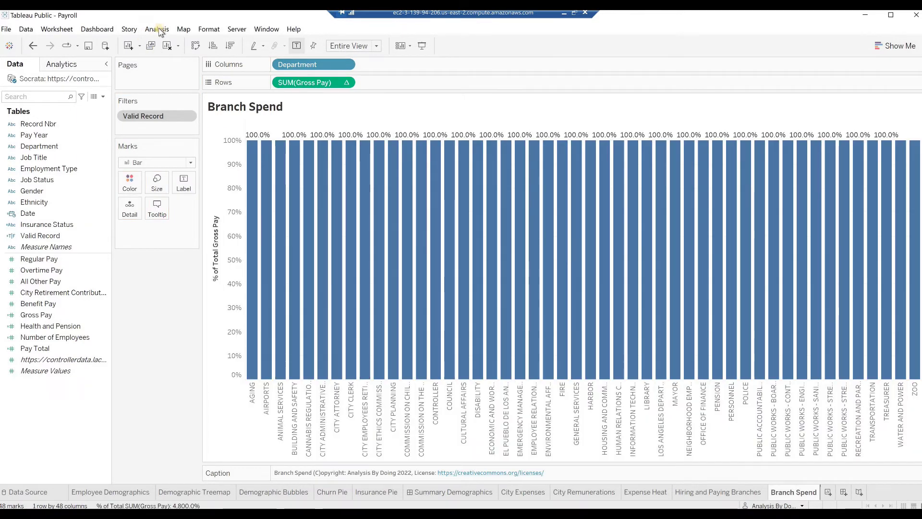
- Set Percentage Of to None for the Branch Spend chart so the bars use Gross Pay amounts
left_click(157, 29)
mouse_move(206, 116)
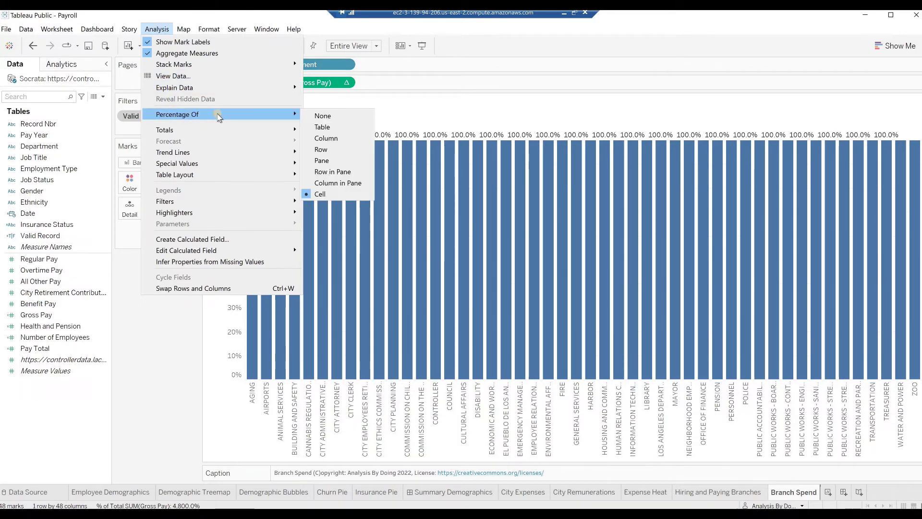
left_click(320, 115)
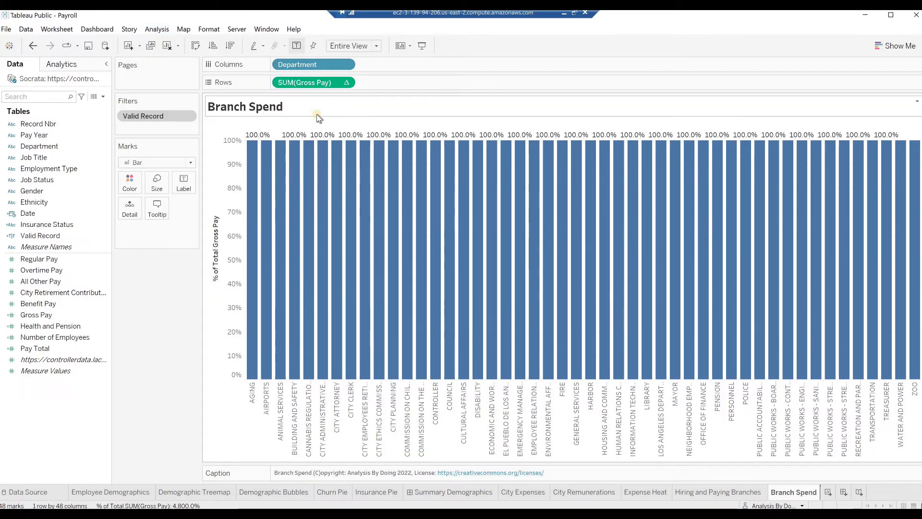
- Sort Department by the sum of the Gross Pay field in descending order
left_click(347, 64)
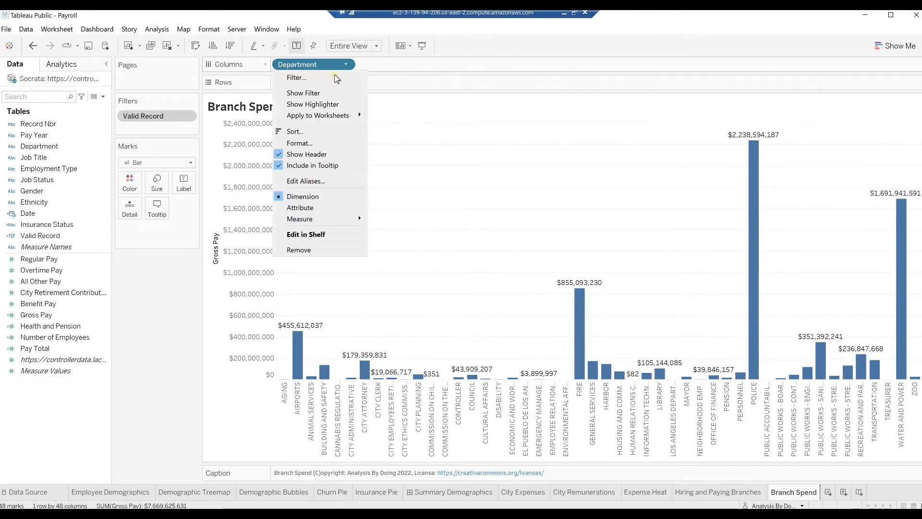
left_click(304, 137)
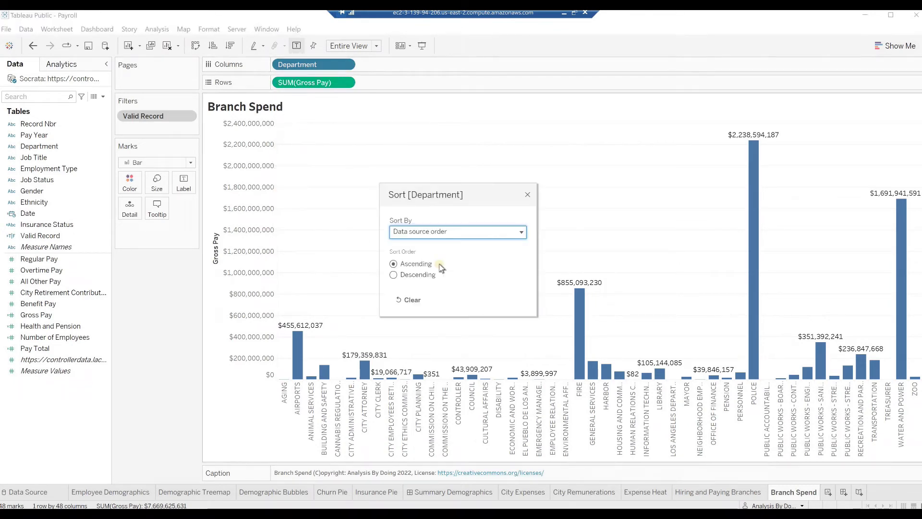
left_click(522, 233)
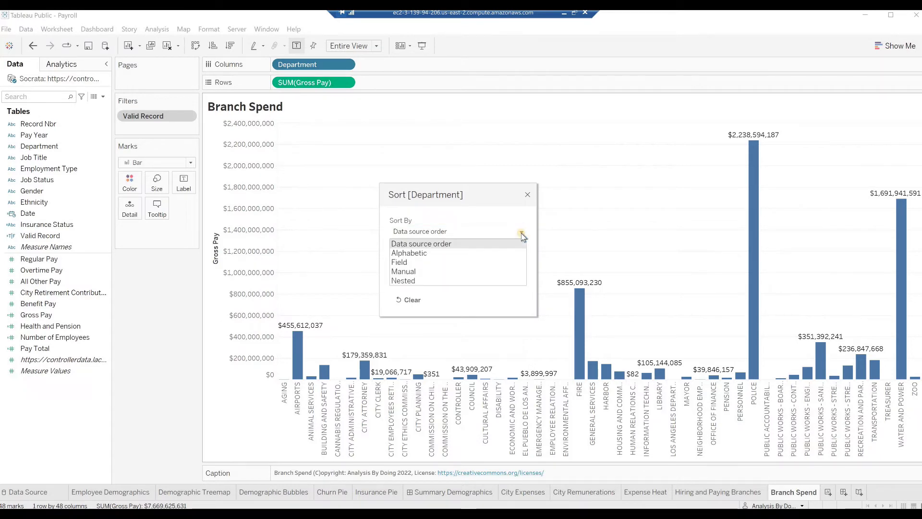
left_click(476, 263)
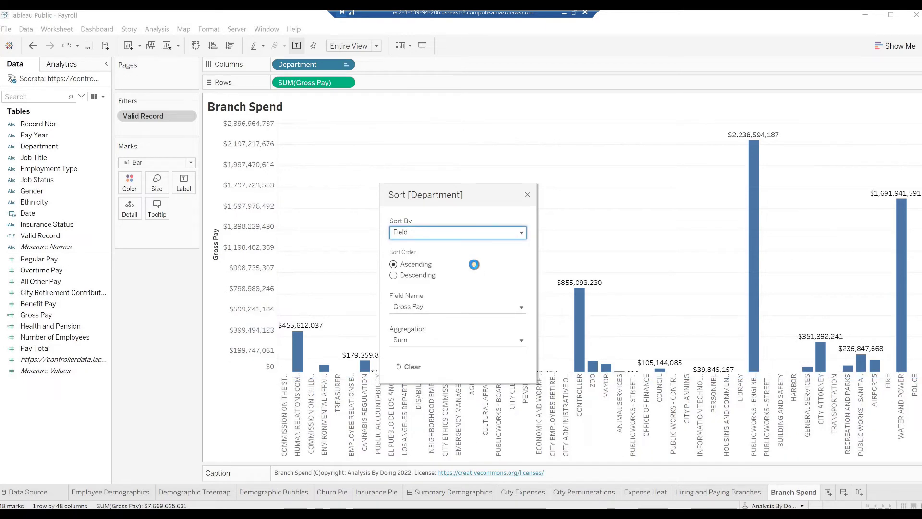
left_click(393, 276)
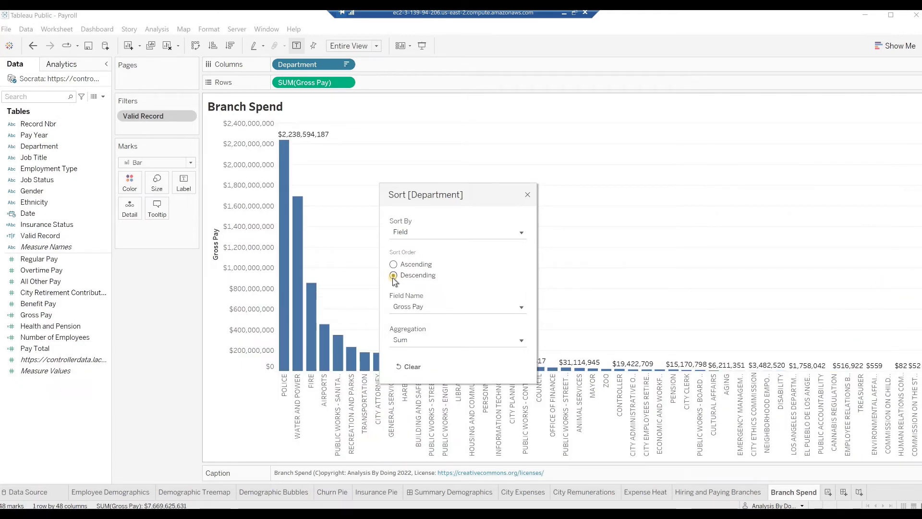
left_click(528, 196)
- Color the Branch Spend bars by Department and widen the legend to fit the full department names
left_click_drag(39, 146, 129, 183)
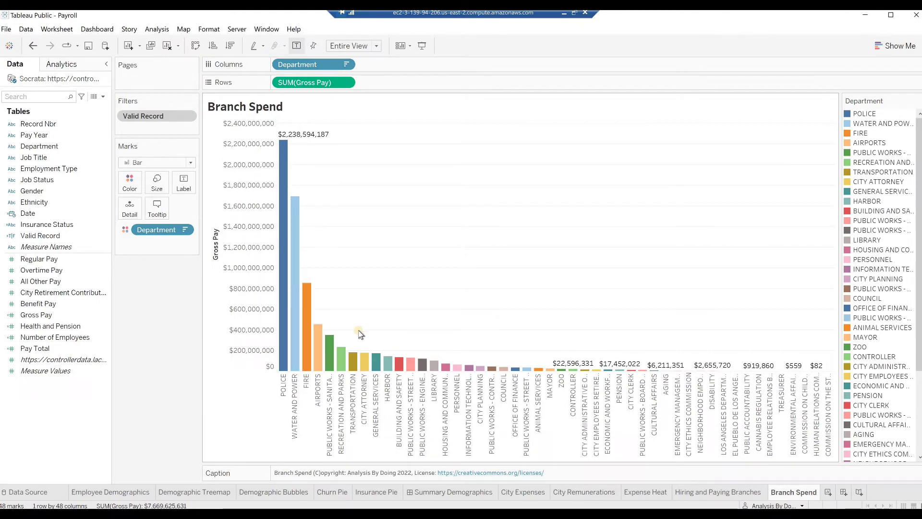
left_click_drag(839, 270, 758, 278)
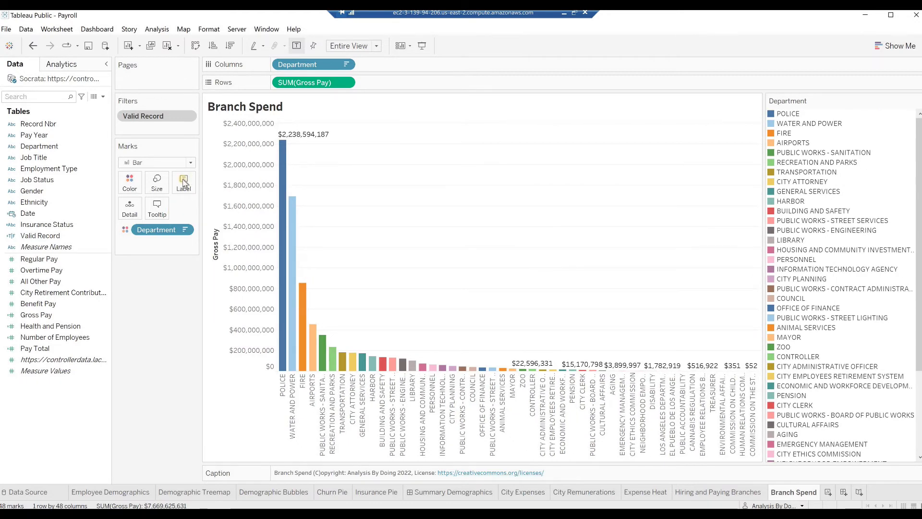
- Set the direction of the bars' mark labels to vertical, reading upward
left_click(184, 183)
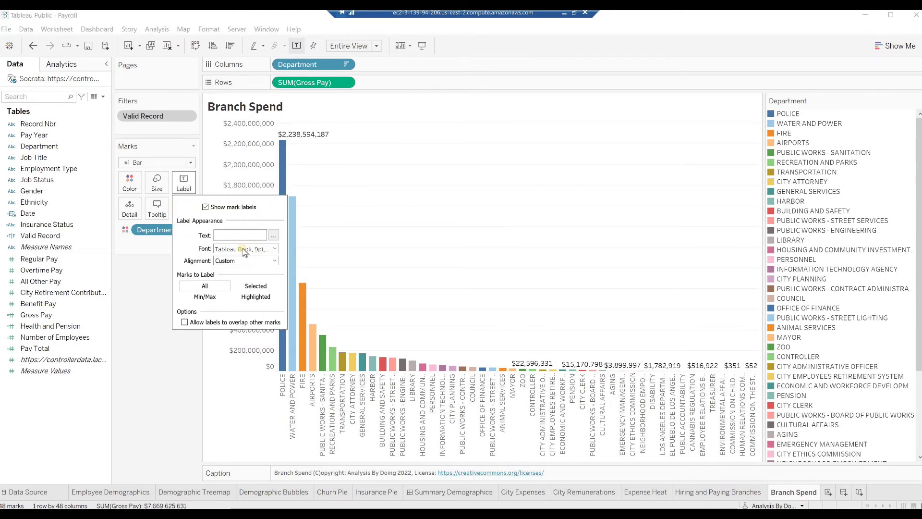
left_click(275, 261)
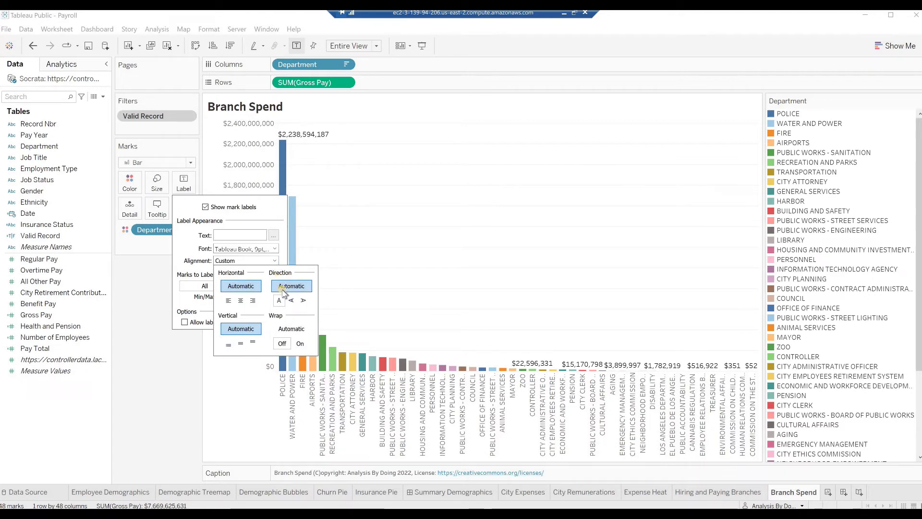
left_click(292, 303)
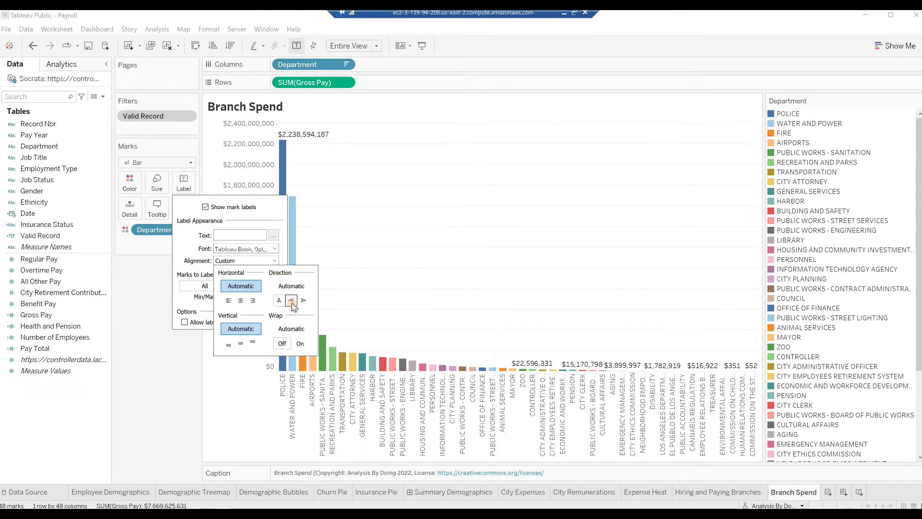
left_click(157, 383)
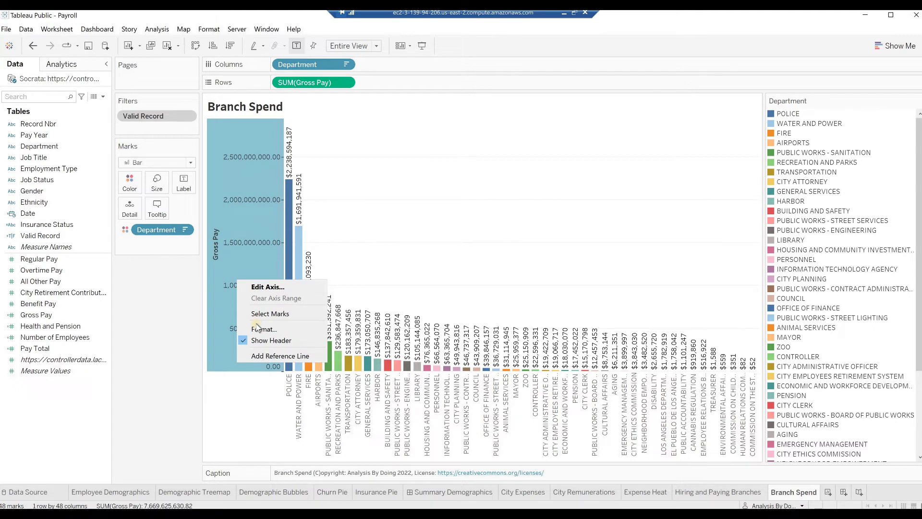
- Format the Gross Pay axis numbers to display in Millions (M) with 0 decimal places
left_click(258, 329)
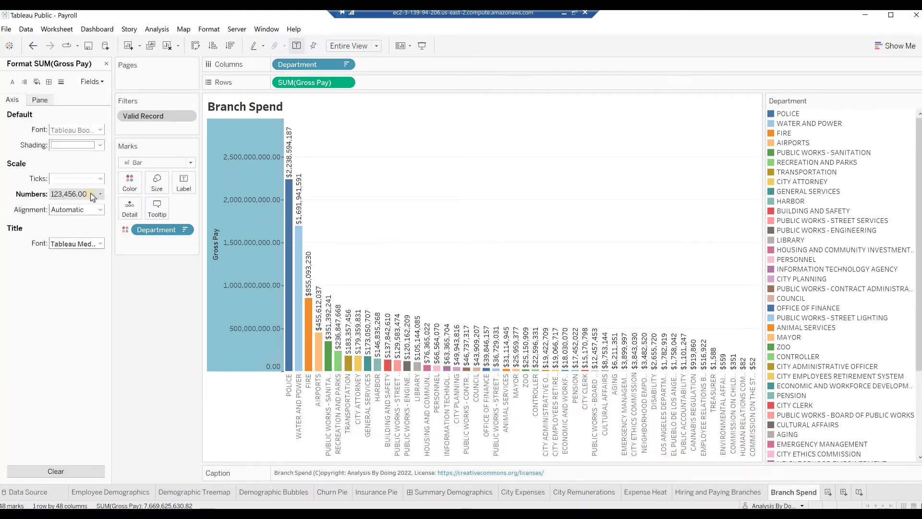
left_click(98, 194)
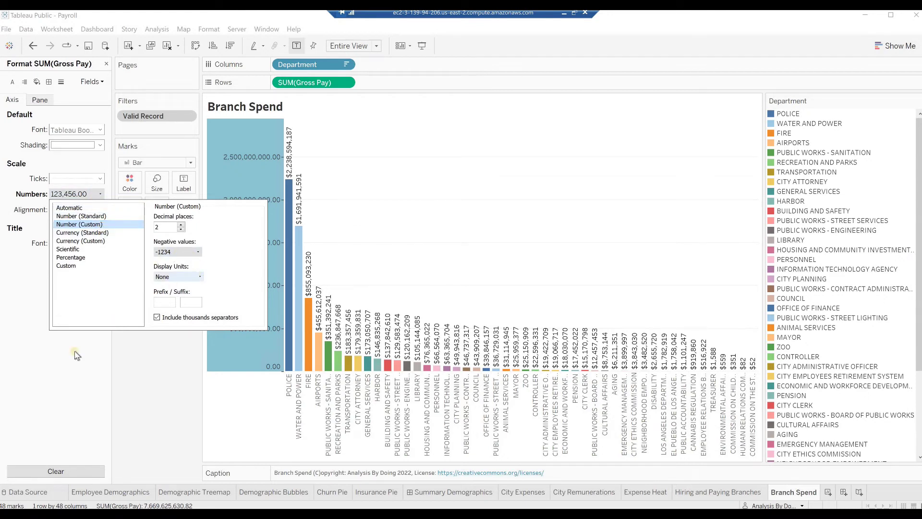
left_click(193, 276)
left_click(177, 300)
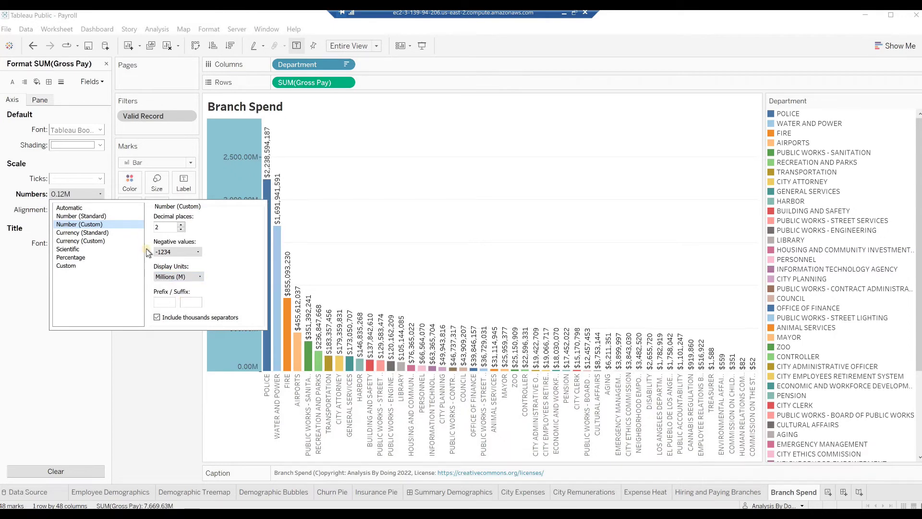
left_click(181, 231)
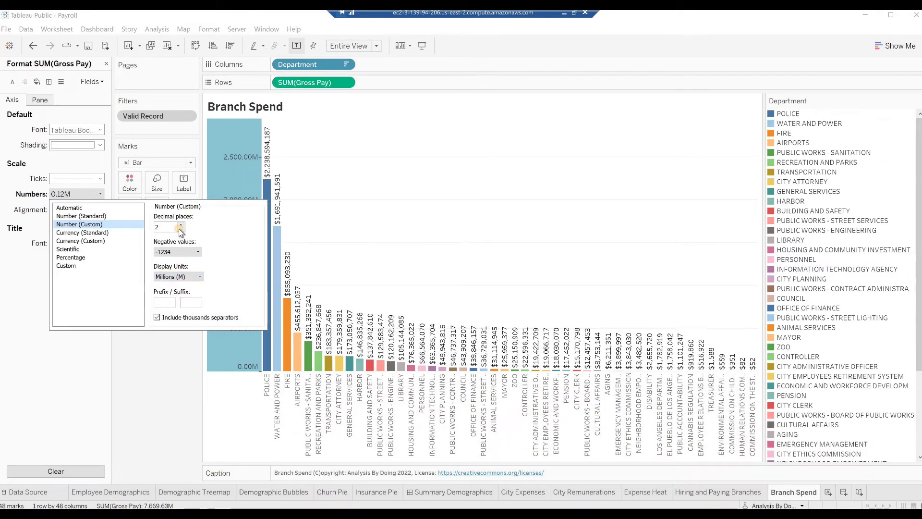
left_click(181, 231)
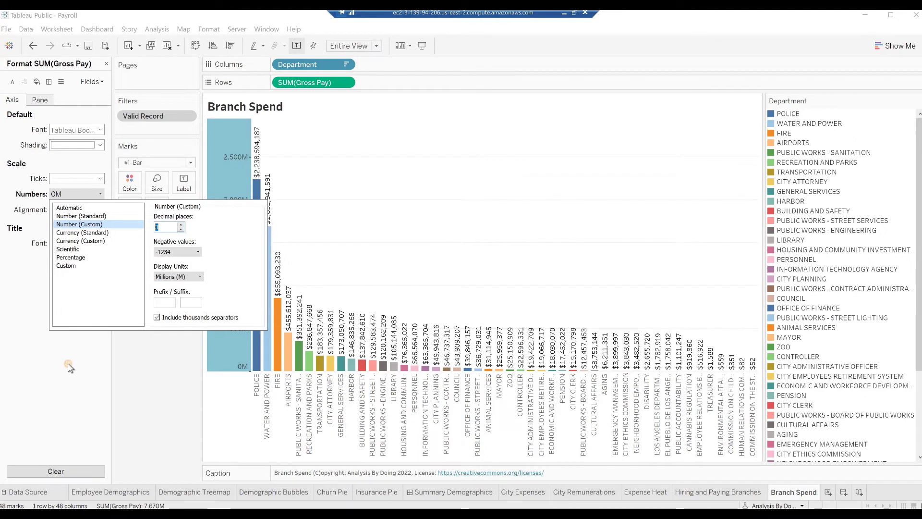
left_click(69, 368)
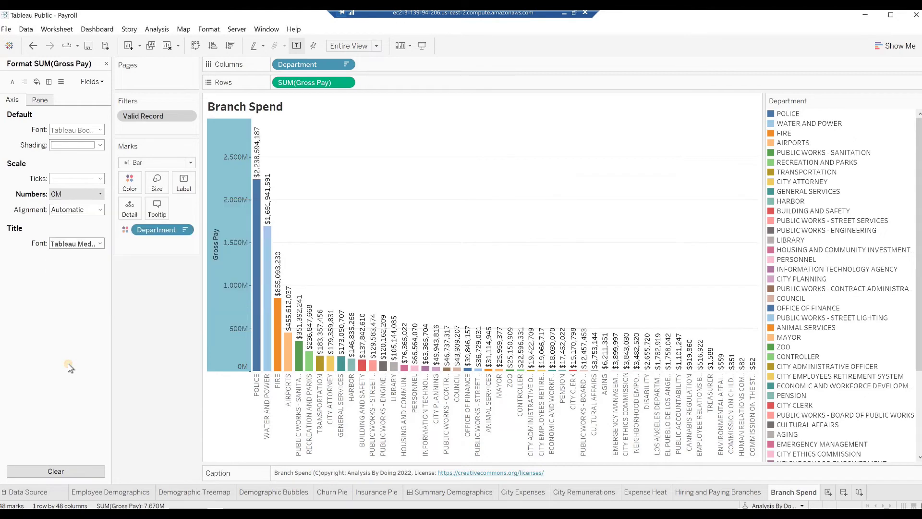
left_click(107, 64)
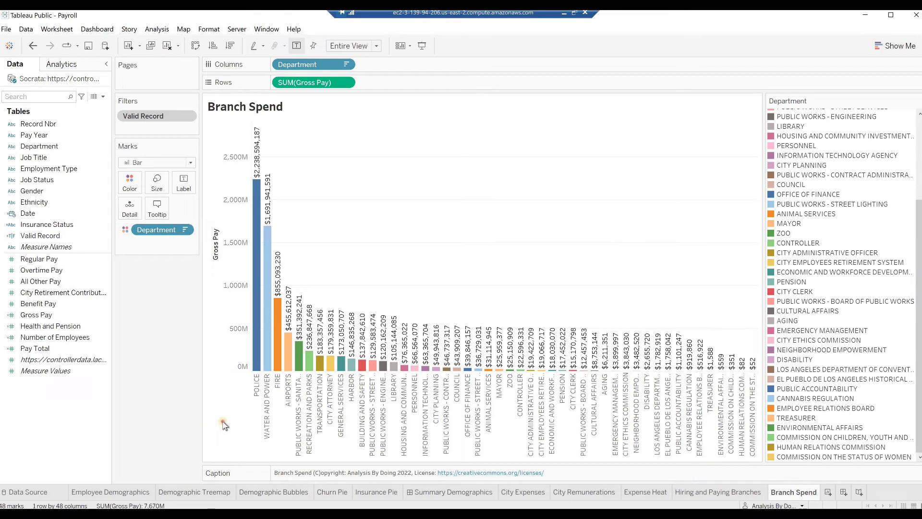
- Show the Branch Spend chart in presentation mode, capture a full-screen snip of it, and return to the worksheet
key("F7")
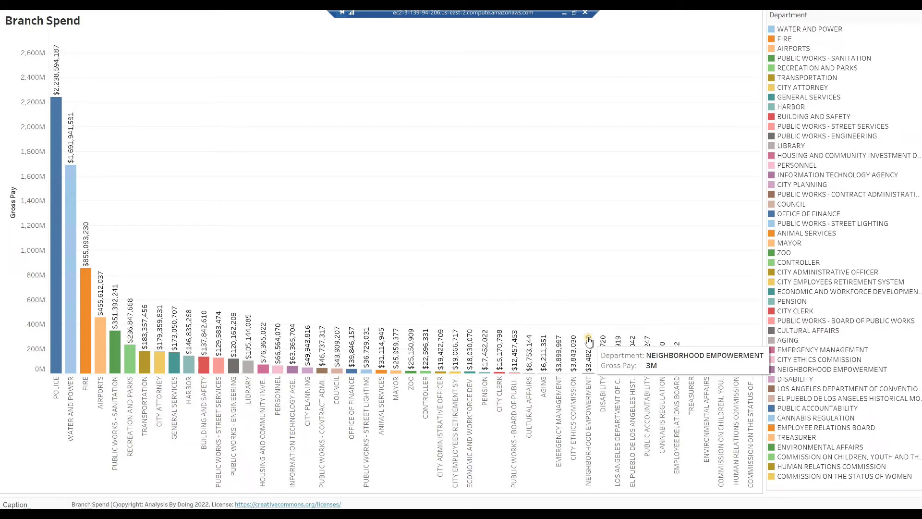
key("super+shift+s")
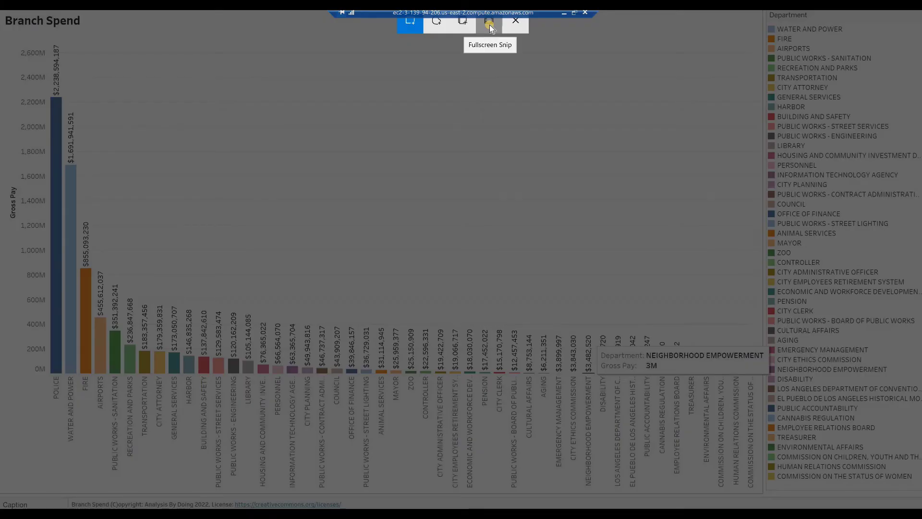
left_click(490, 27)
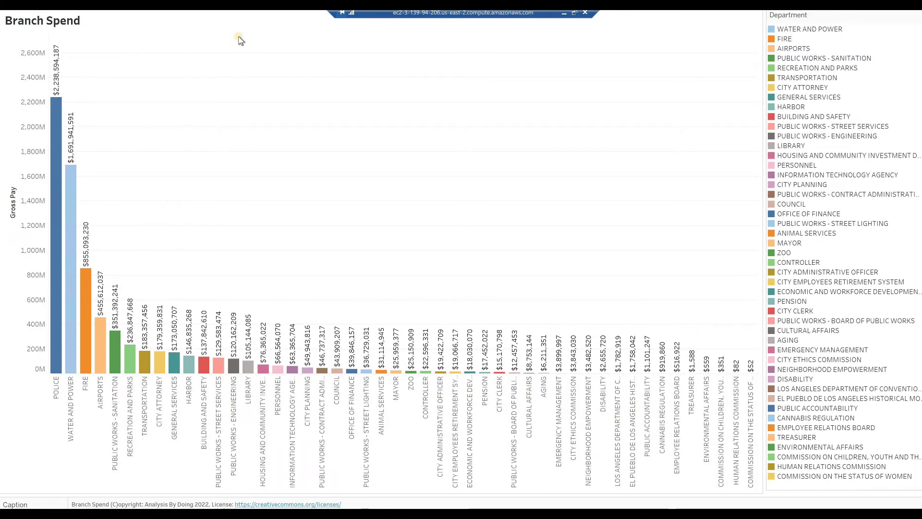
key("Escape")
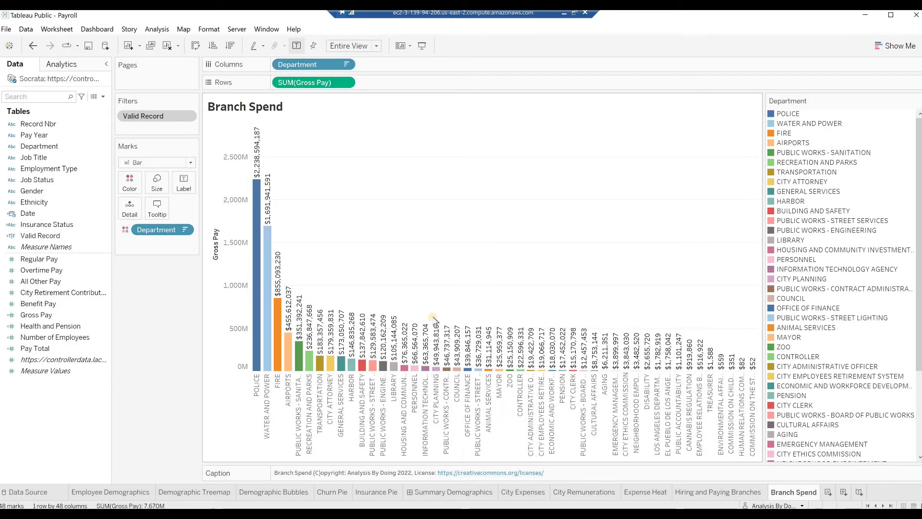
- Switch to WPS Office, open Tableau-Payroll-Project-Reports.pptx and add a new slide after the Hiring and Paying Branches slide
mouse_move(915, 214)
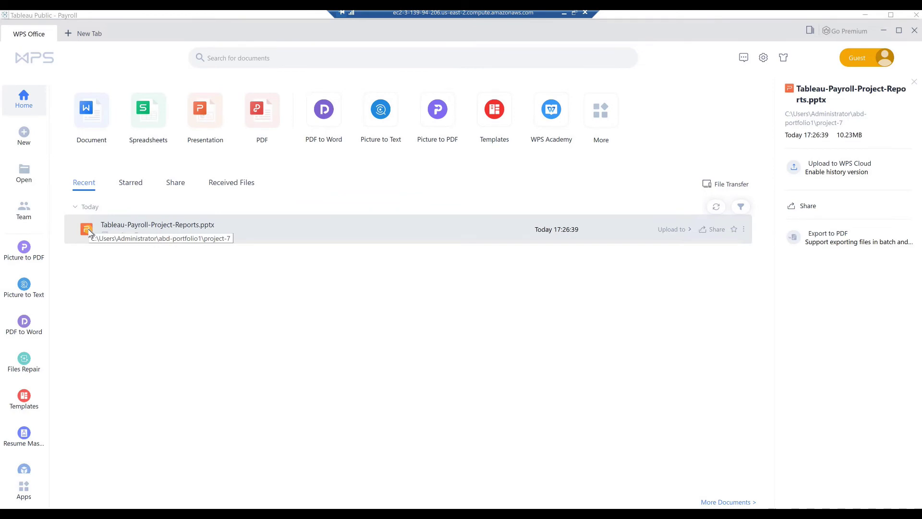
left_click(89, 231)
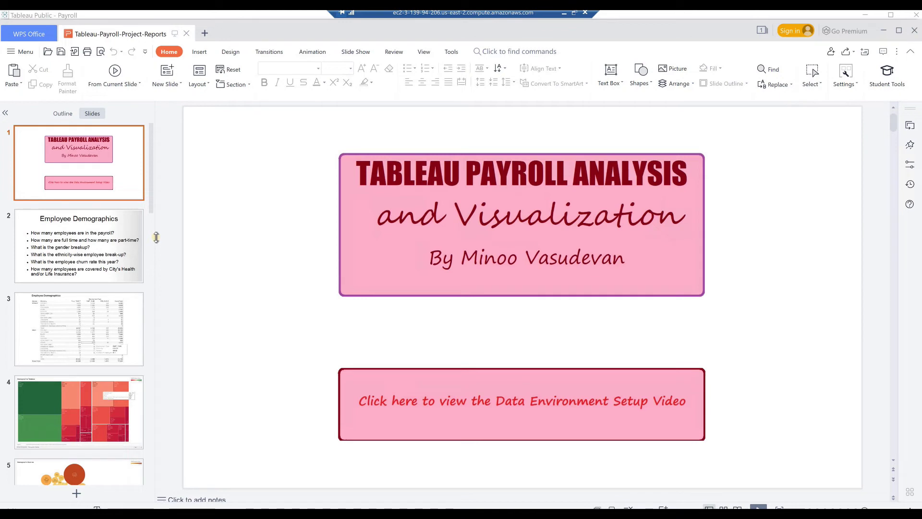
scroll(72, 291, "down", 15)
left_click(72, 291)
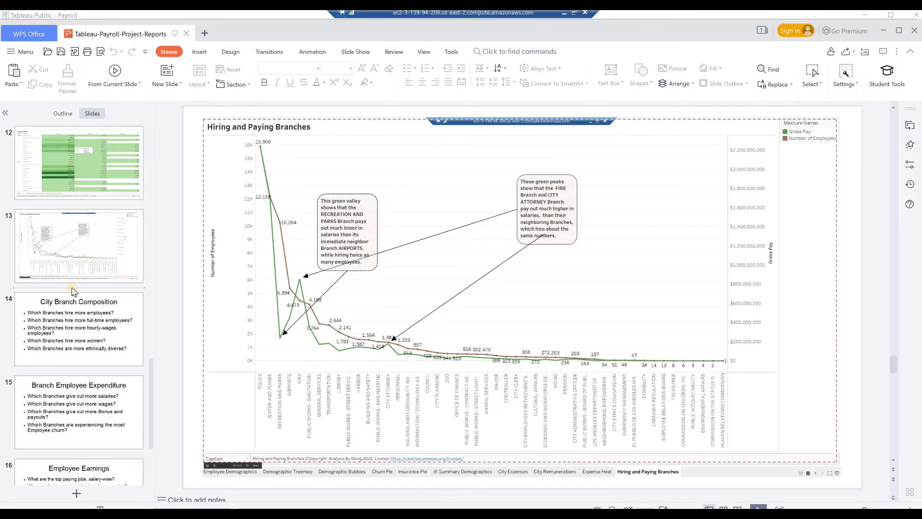
right_click(71, 289)
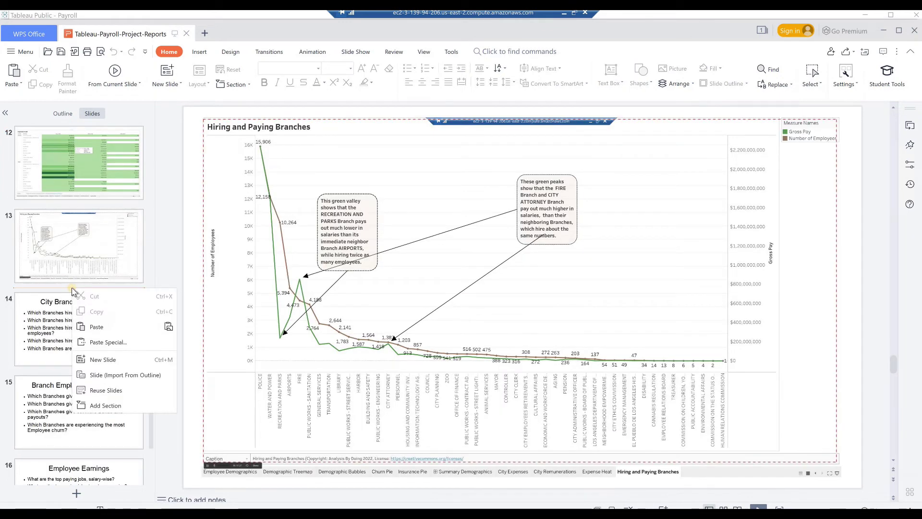
left_click(94, 360)
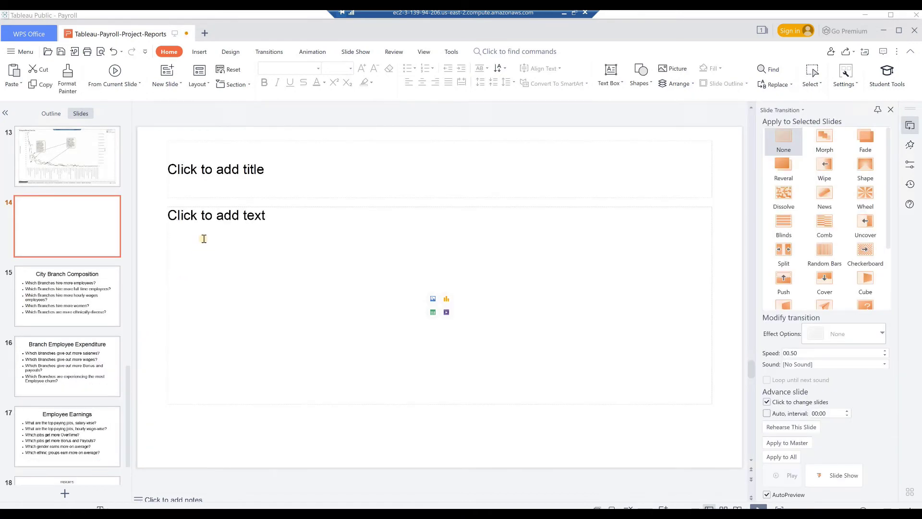
- Paste the Branch Spend screenshot onto the new slide and save the presentation
left_click(228, 169)
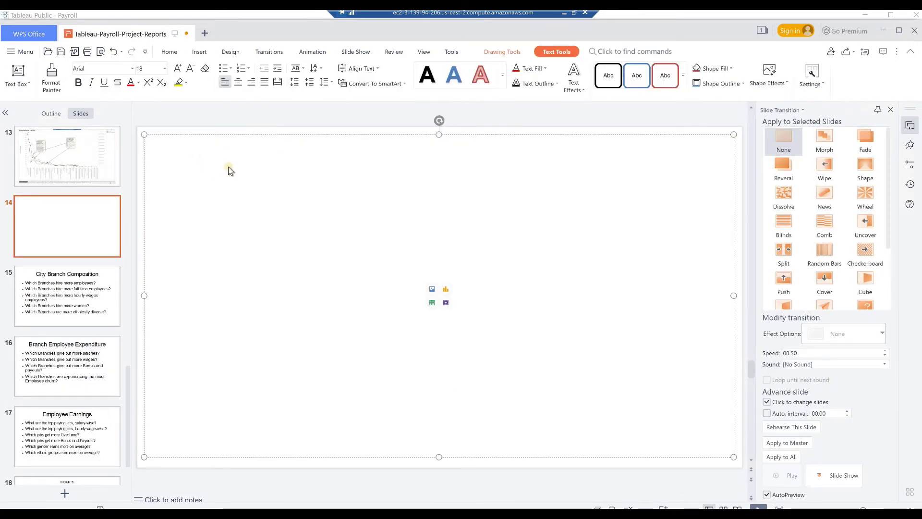
right_click(229, 168)
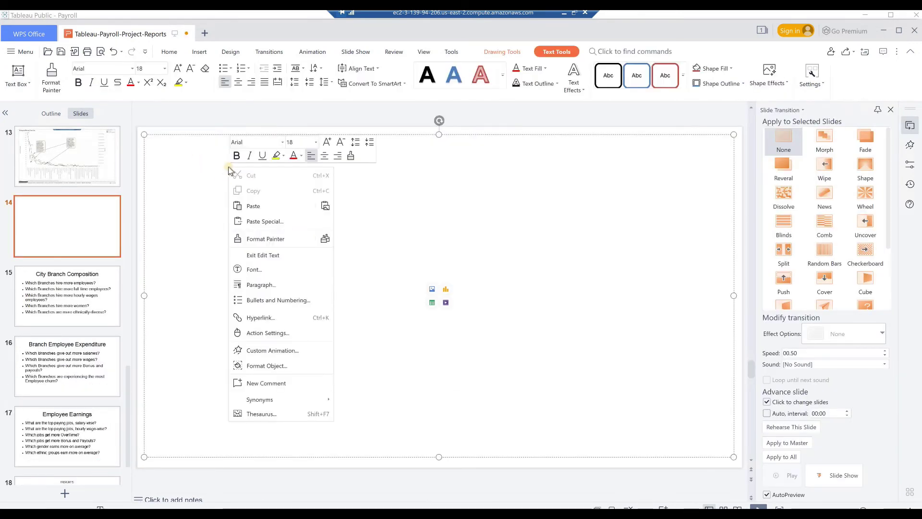
left_click(254, 207)
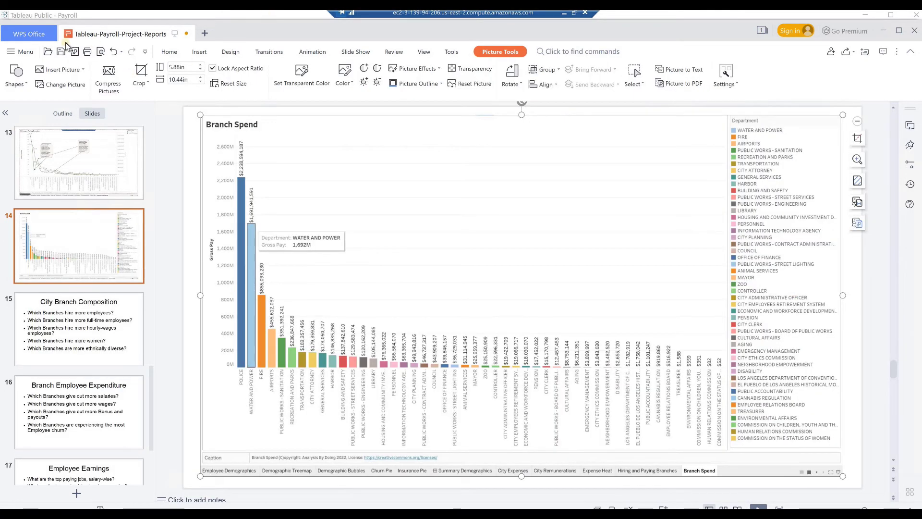
left_click(61, 52)
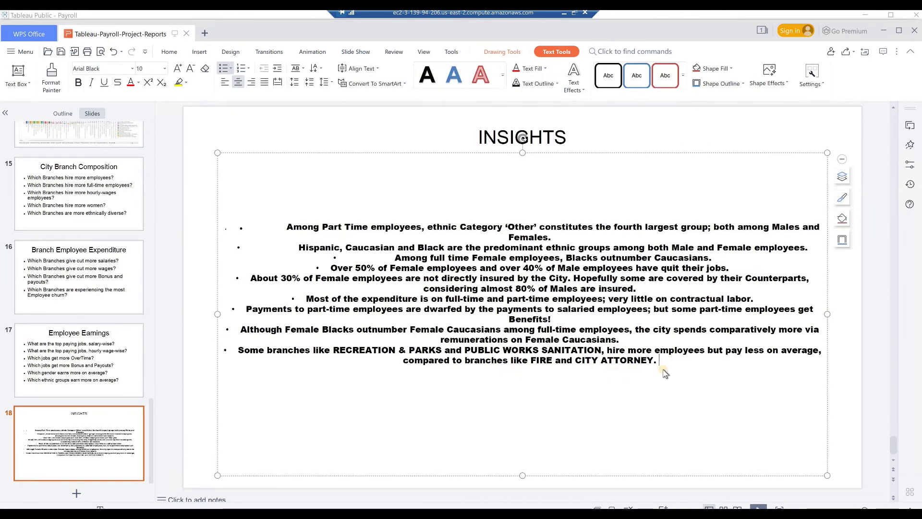
- Add the INSIGHTS bullet "Like a Pareto Chart, the top handful of branches account for the major share of the City’s expenditure." and save
key("Return")
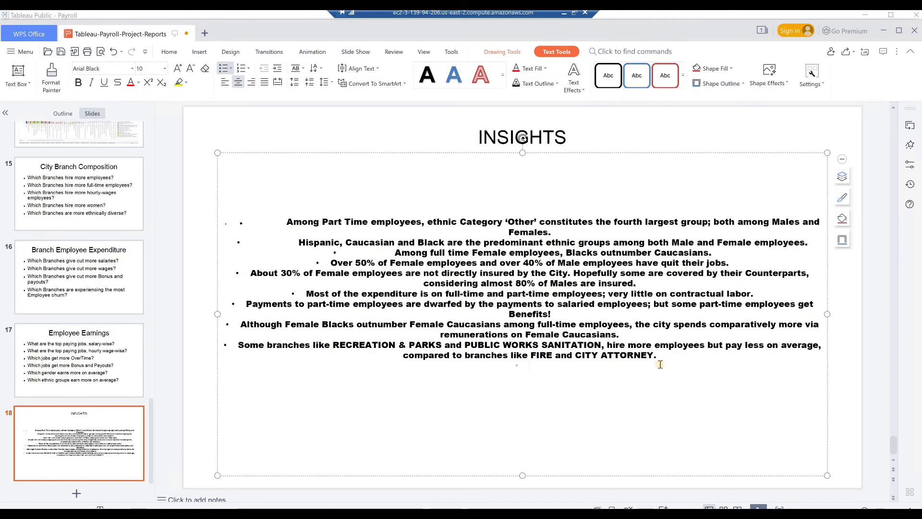
left_click(662, 367)
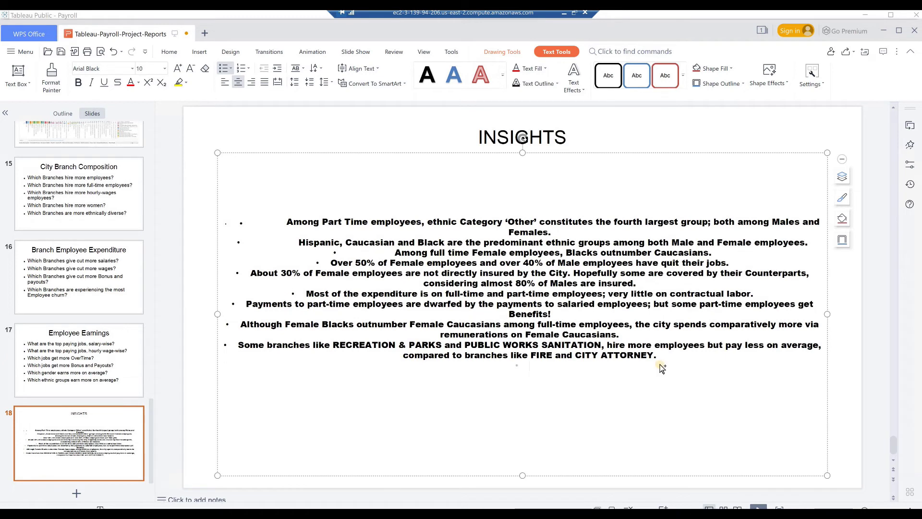
type("Like a Pareto Chart, the top handful of branches account for the major share of the City’s expenditure.")
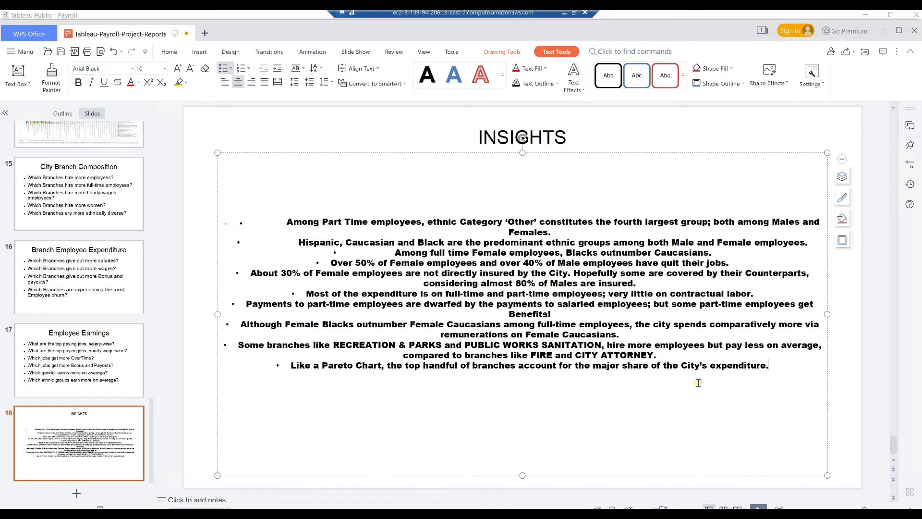
left_click(11, 51)
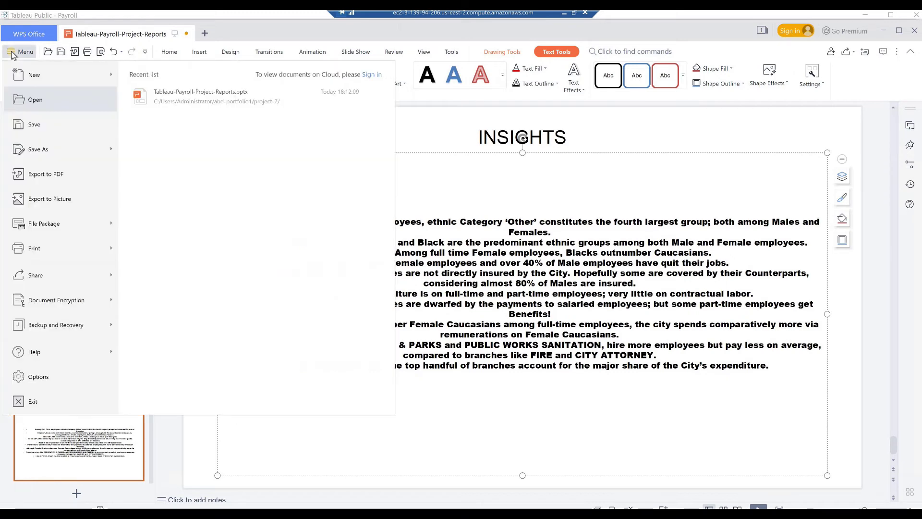
left_click(17, 126)
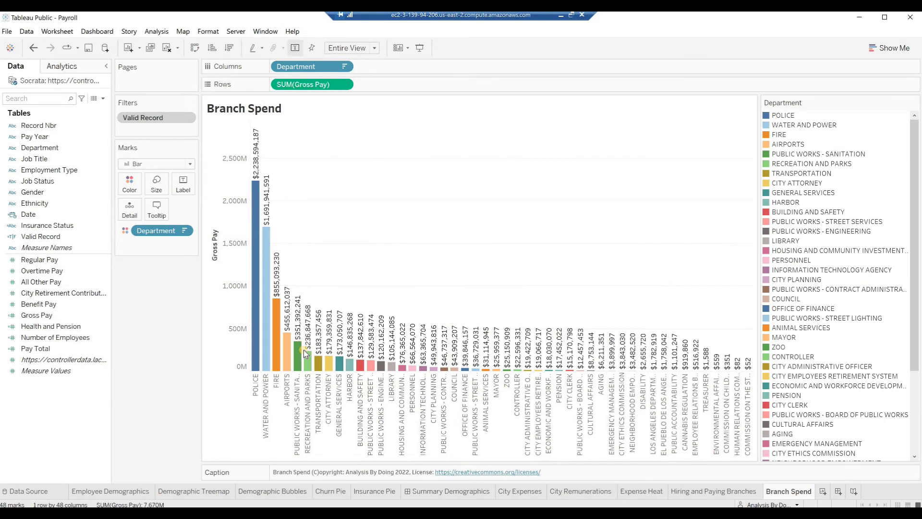
- Create a new dashboard in Tableau, widen its side pane to show full sheet names, and name it Summary Employee Expenditure
left_click(840, 490)
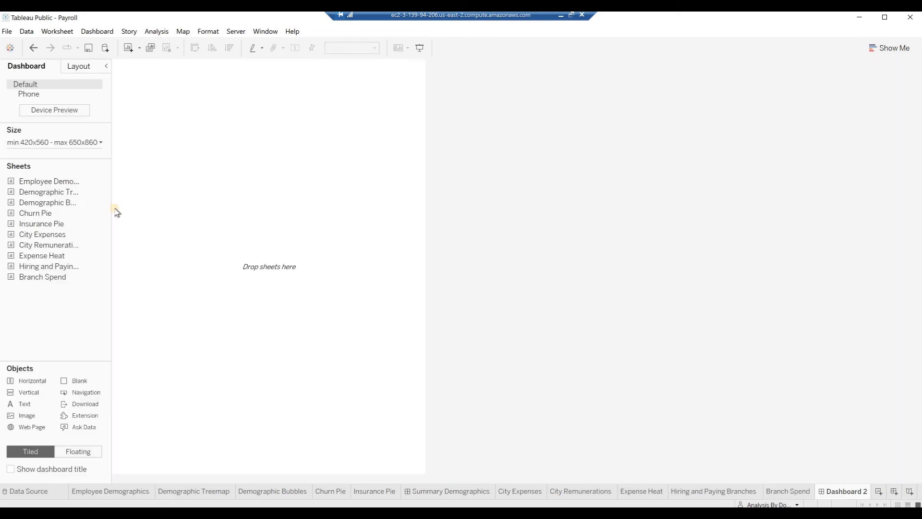
left_click_drag(116, 209, 169, 216)
left_click_drag(168, 217, 199, 216)
double_click(846, 490)
type("Summary Employee Expe")
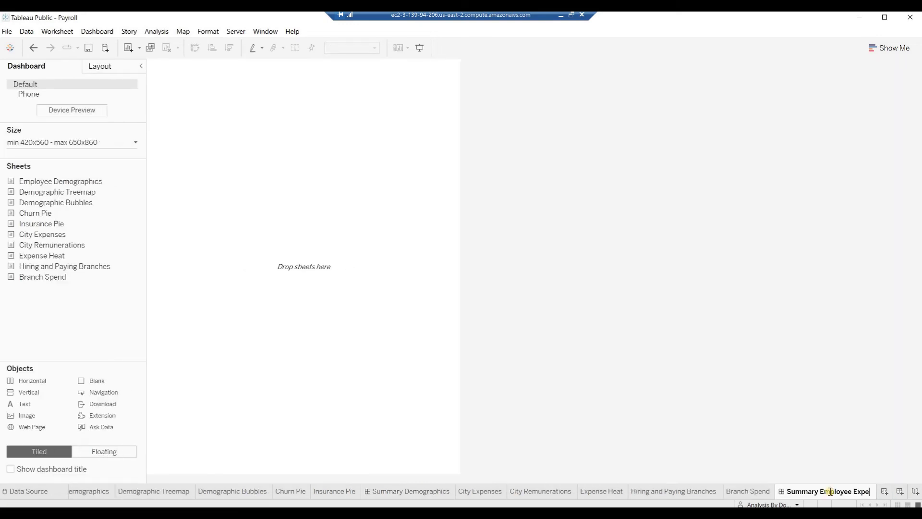
type("nditure")
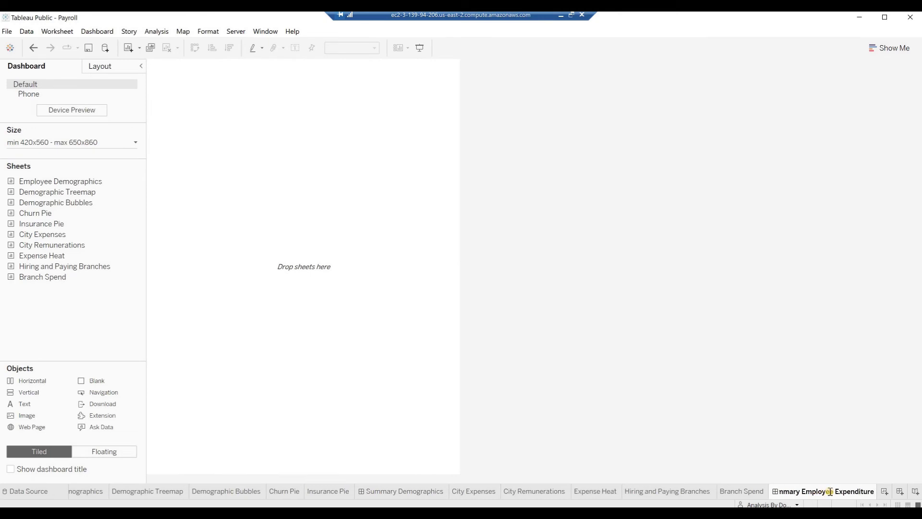
key("Return")
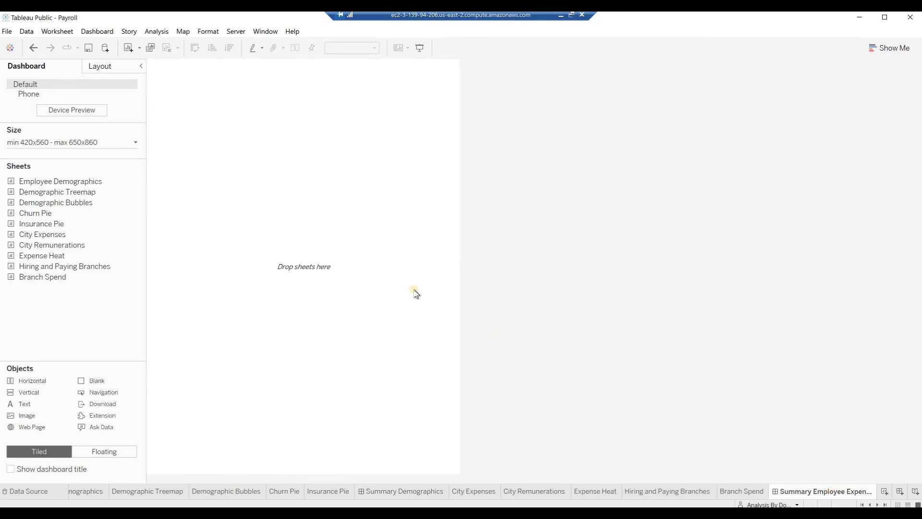
- Set the dashboard size to Automatic and add the Expense Heat sheet to it
left_click(136, 144)
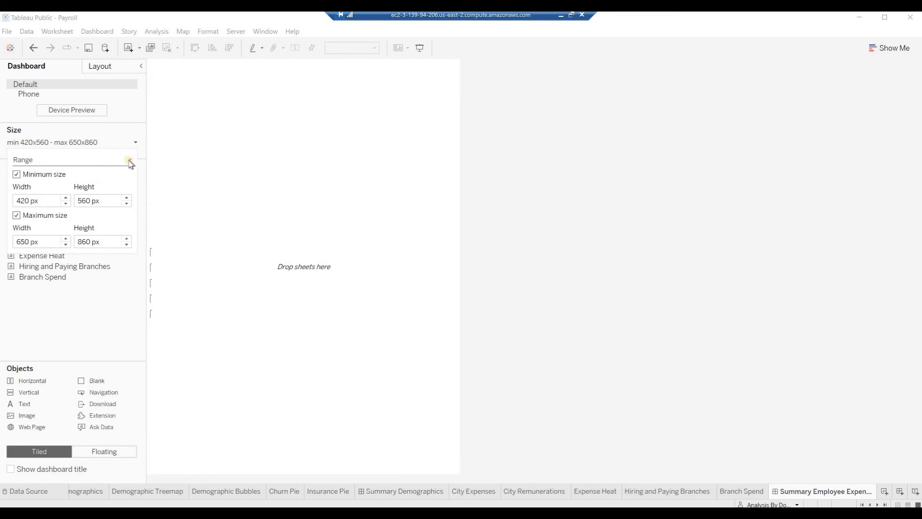
left_click(130, 162)
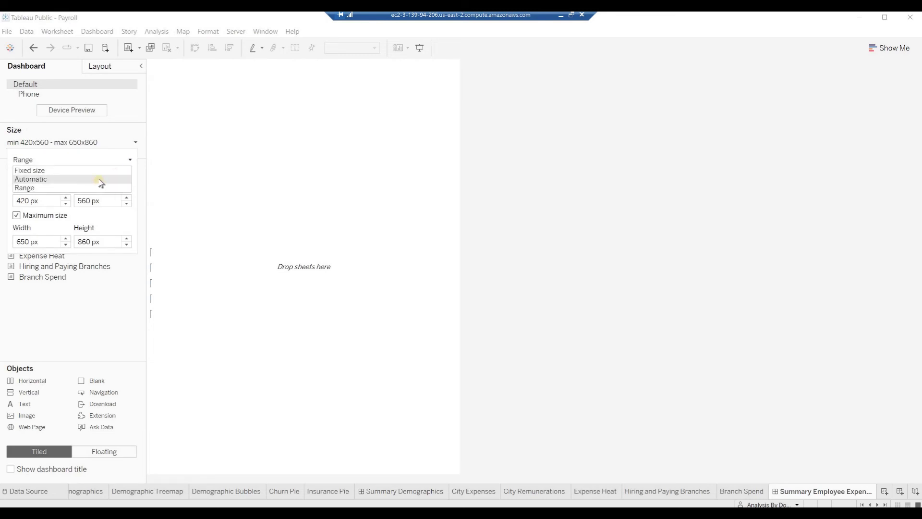
left_click(100, 180)
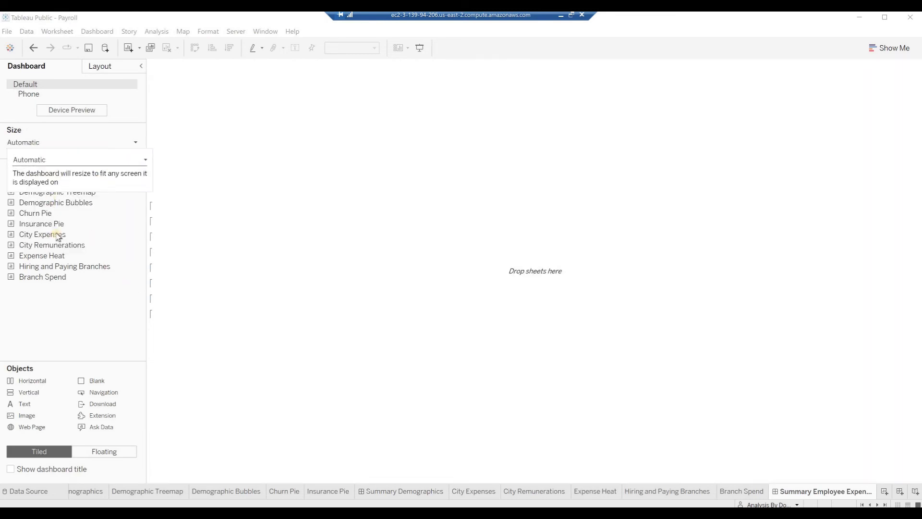
left_click(91, 311)
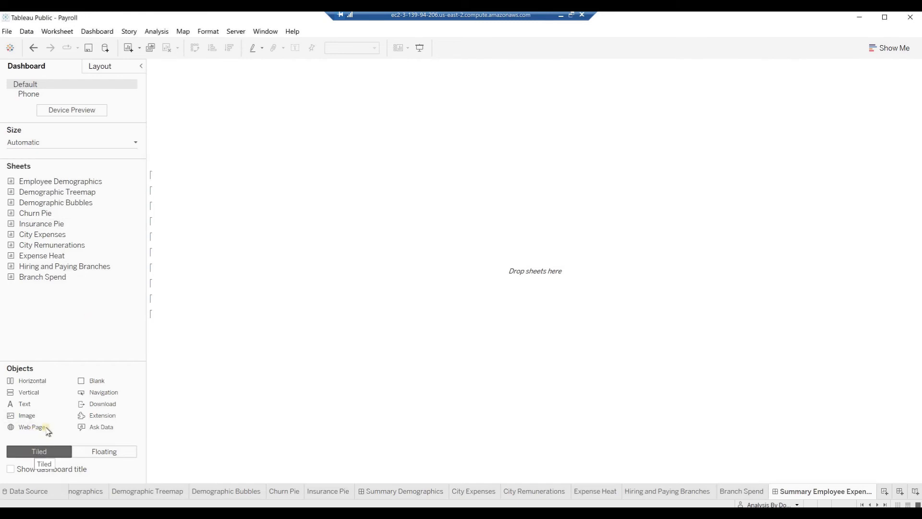
mouse_move(16, 257)
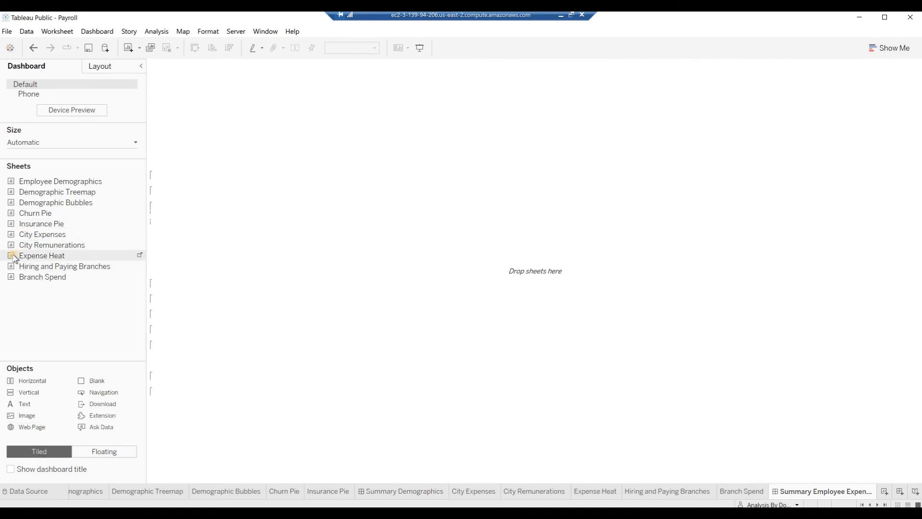
double_click(13, 257)
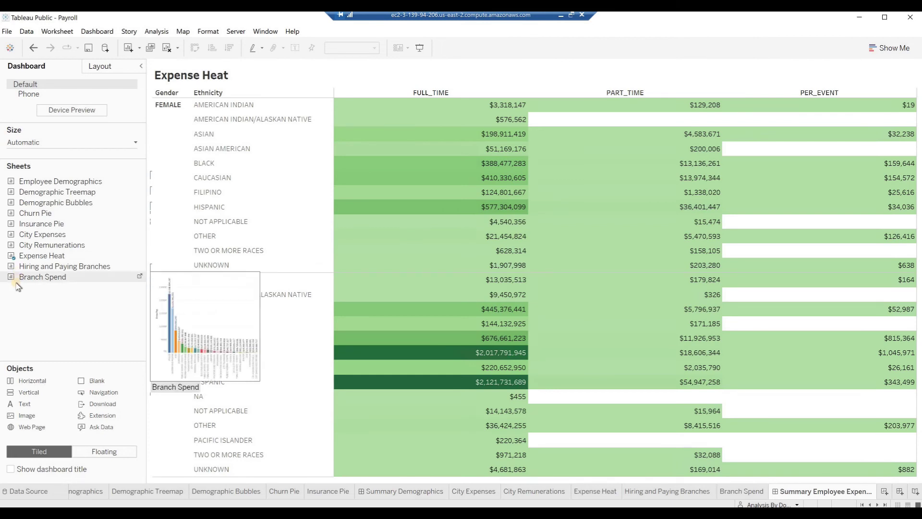
- Add the City Expenses, City Remunerations and Branch Spend sheets to the dashboard
double_click(11, 237)
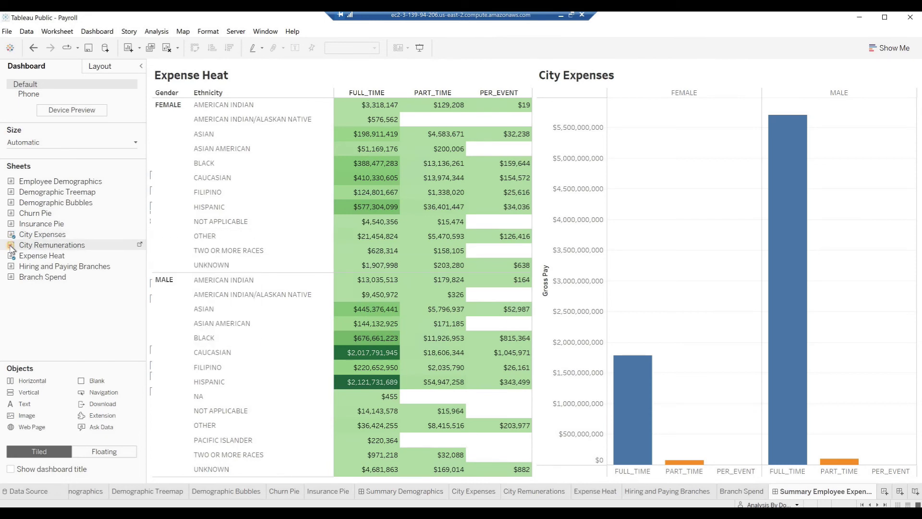
double_click(10, 245)
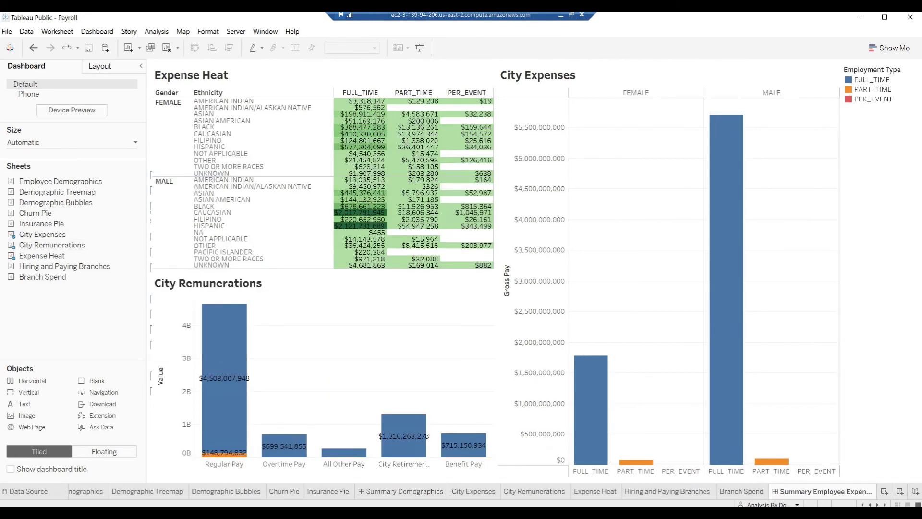
double_click(12, 277)
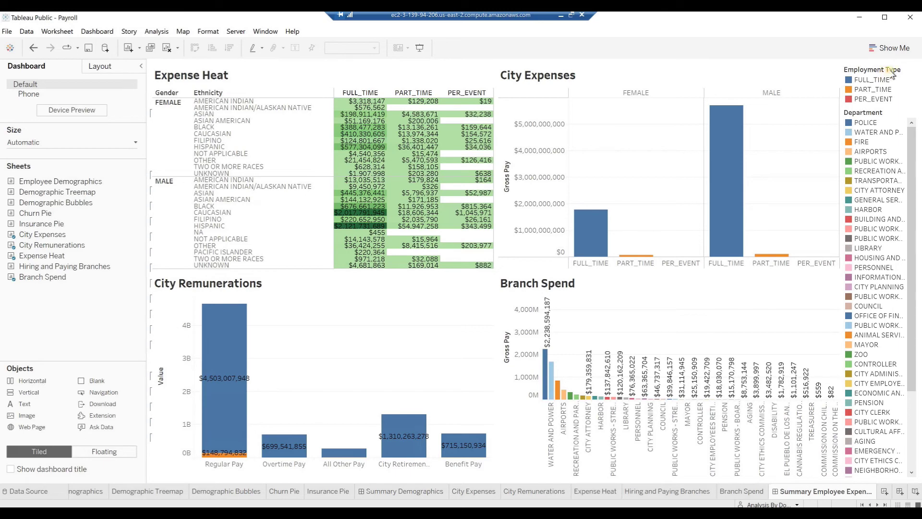
- Remove the Employment Type and Department legends, and shift the City Expenses–Branch Spend divider up to give Branch Spend more height
left_click(873, 72)
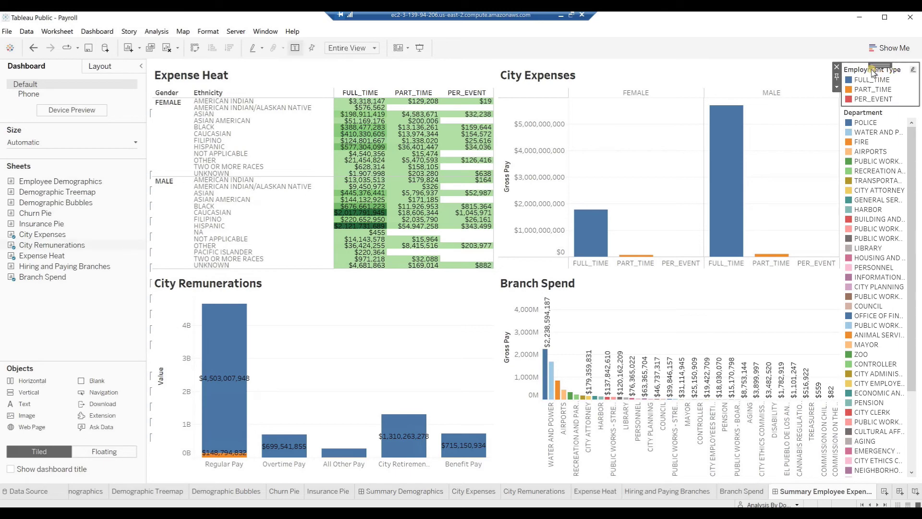
left_click(837, 67)
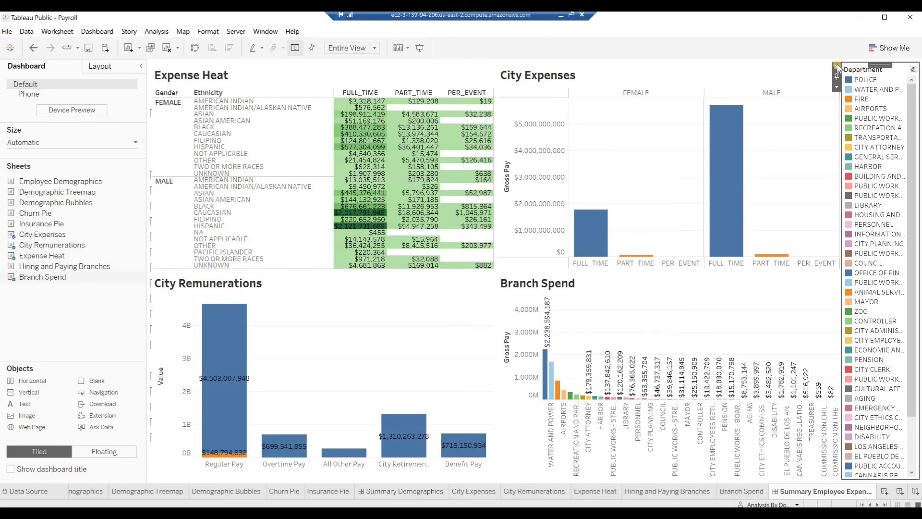
left_click(838, 69)
left_click(838, 68)
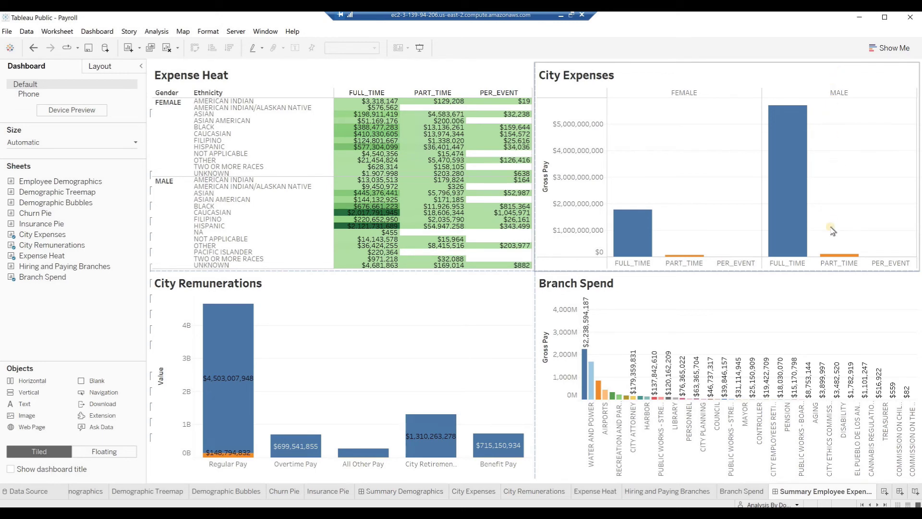
left_click(751, 273)
left_click_drag(750, 272, 751, 204)
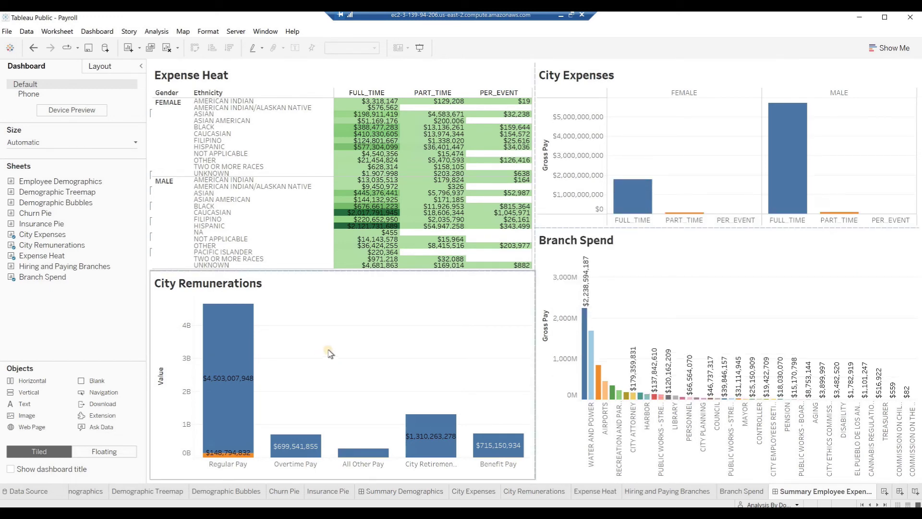
- Use City Expenses as a filter for the dashboard and test it with the male FULL_TIME bar, clearing the selection when done
left_click(774, 142)
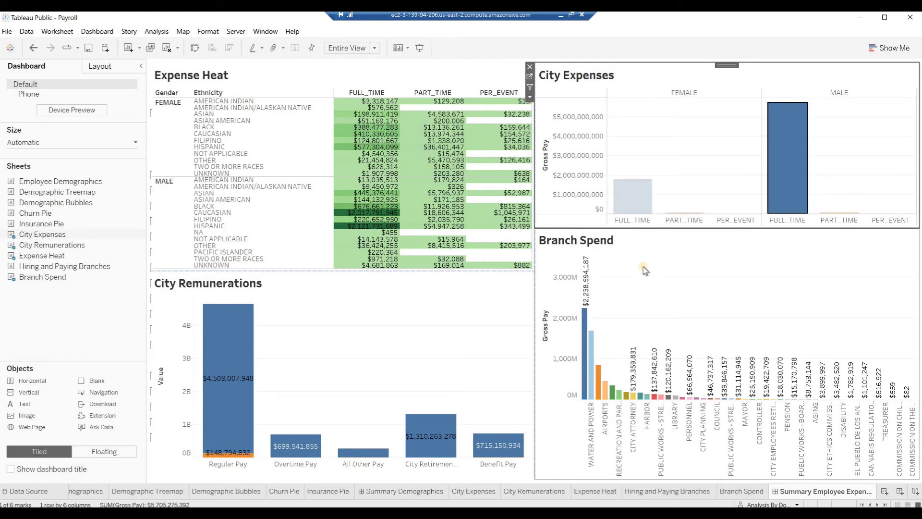
mouse_move(785, 169)
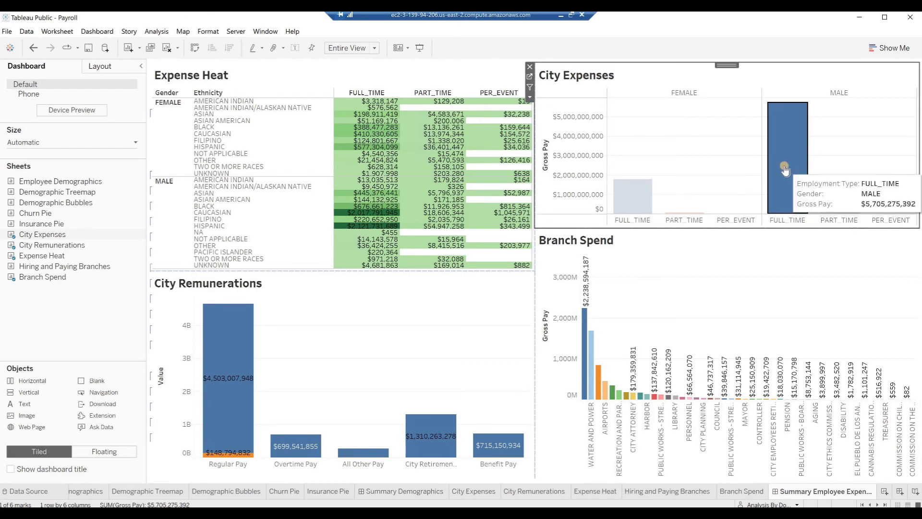
left_click(779, 147)
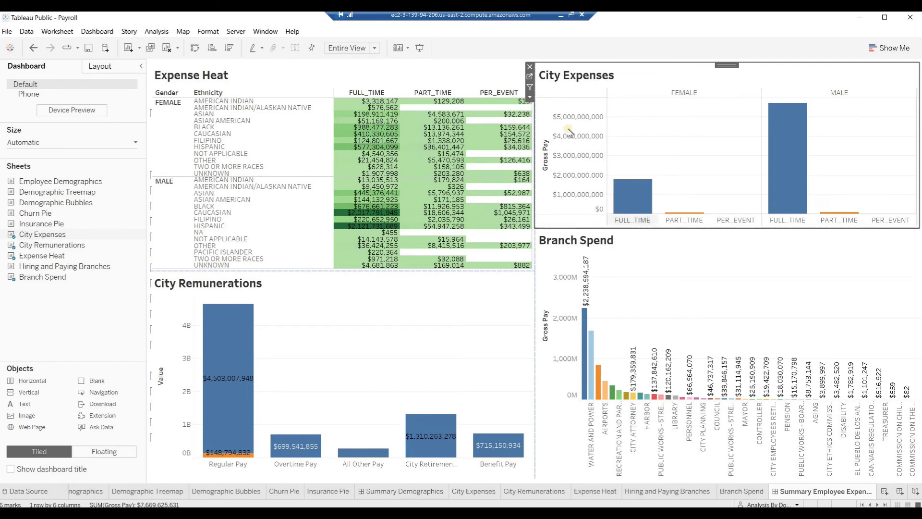
left_click(530, 87)
mouse_move(786, 153)
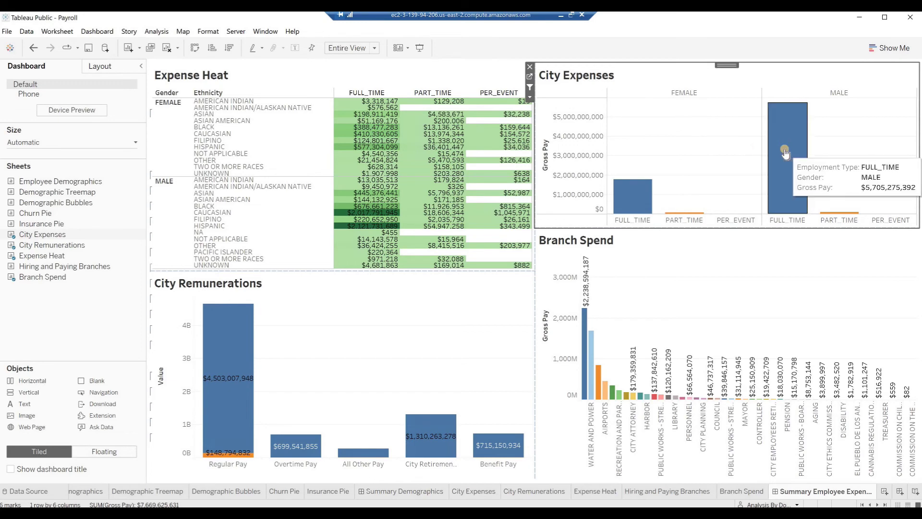
left_click(786, 153)
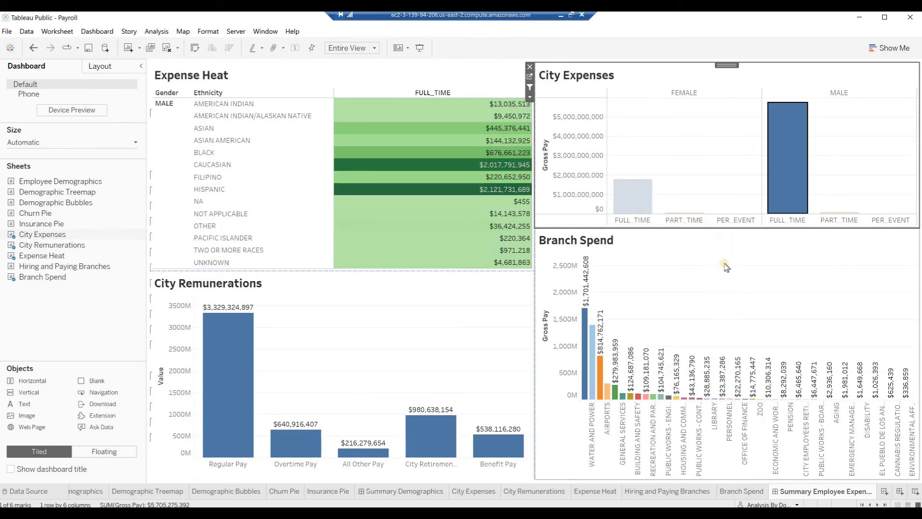
mouse_move(816, 199)
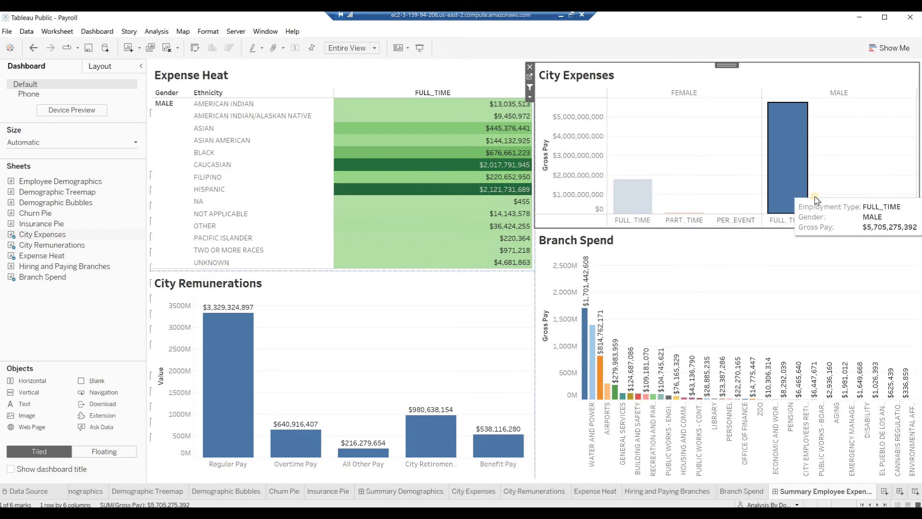
left_click(783, 148)
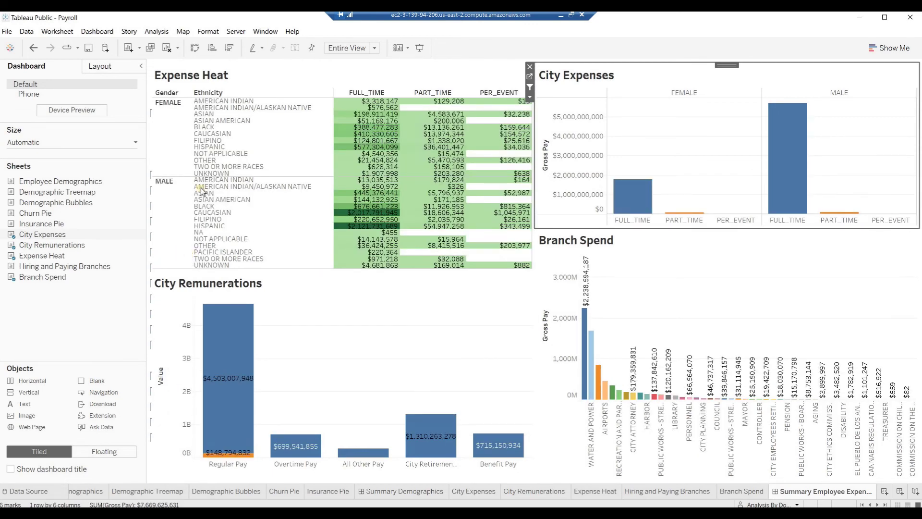
- Set the Expense Heat sheet to ignore actions and check it by selecting the male FULL_TIME bar in City Expenses
left_click(140, 66)
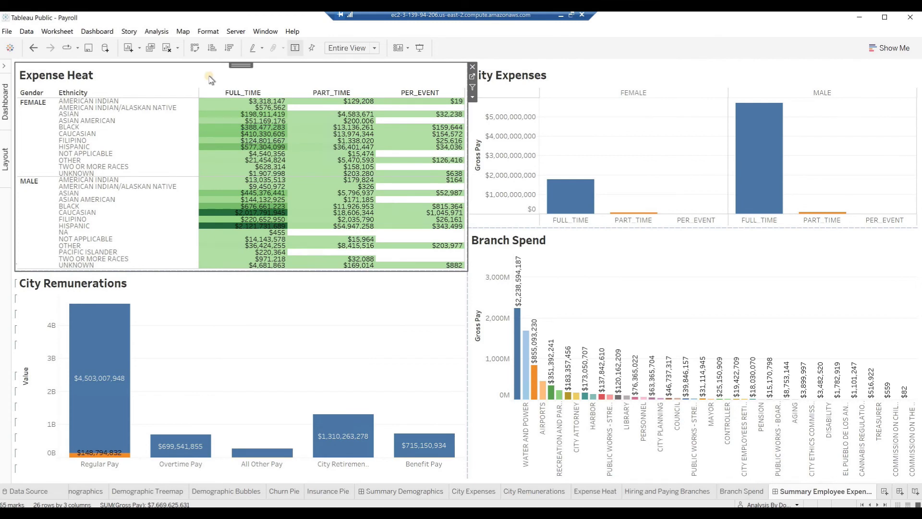
left_click(473, 97)
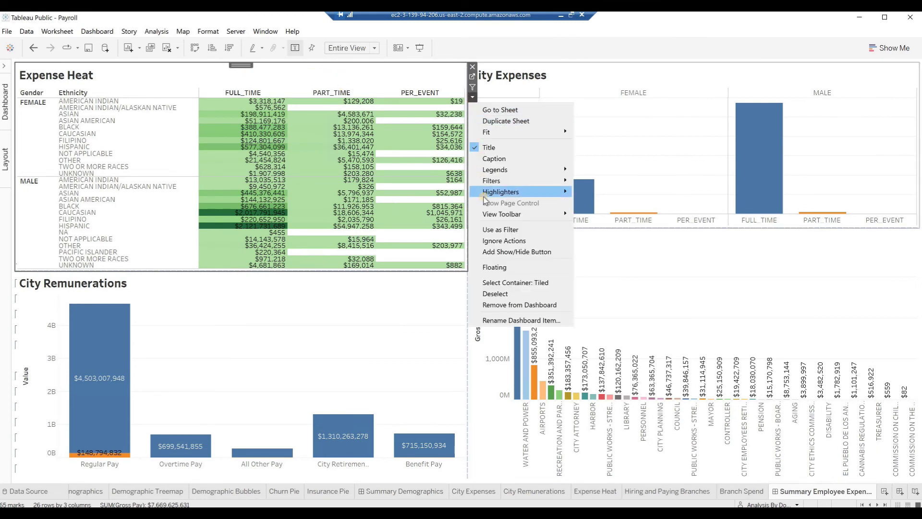
left_click(487, 242)
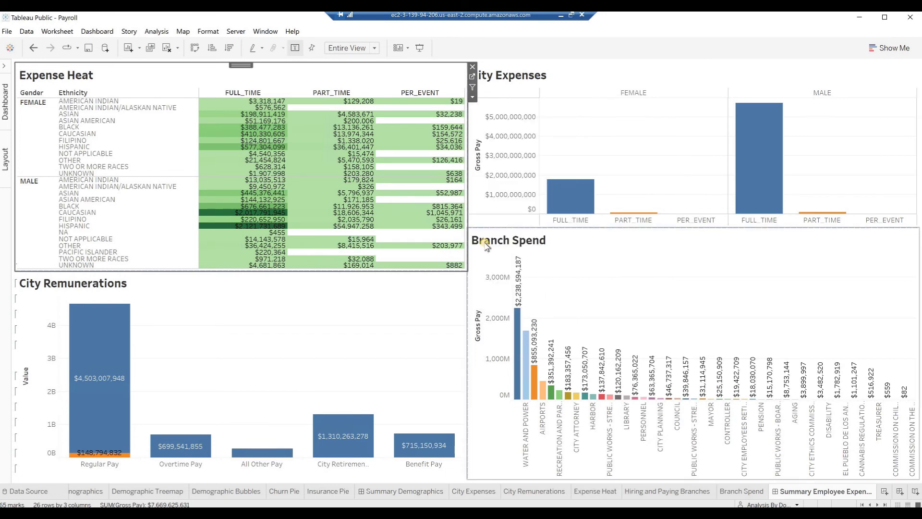
mouse_move(765, 187)
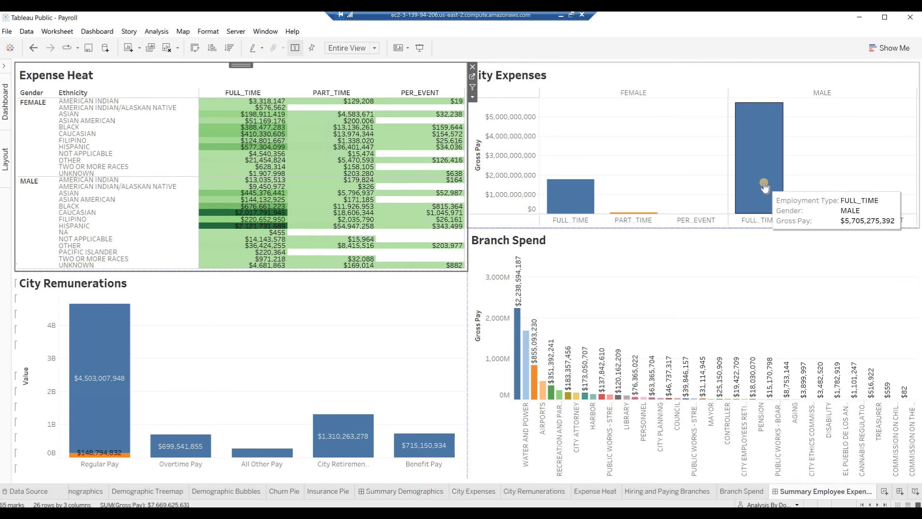
left_click(764, 187)
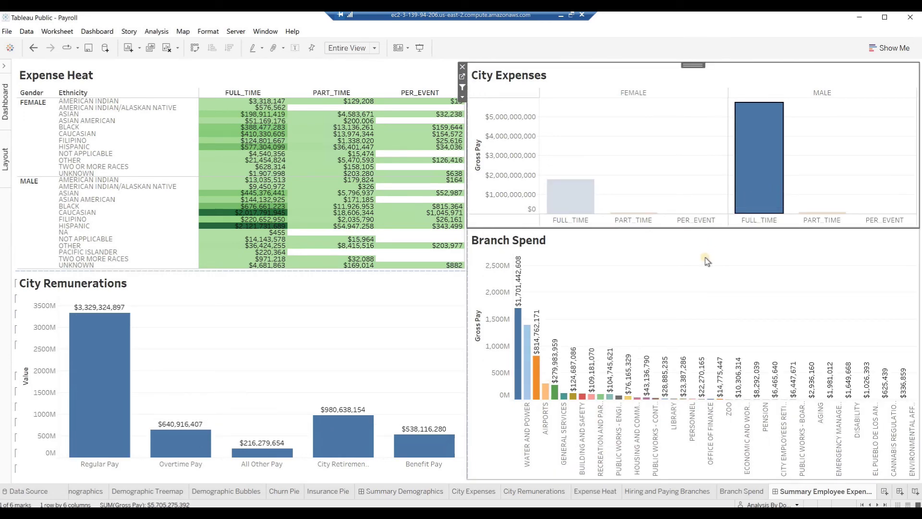
mouse_move(748, 172)
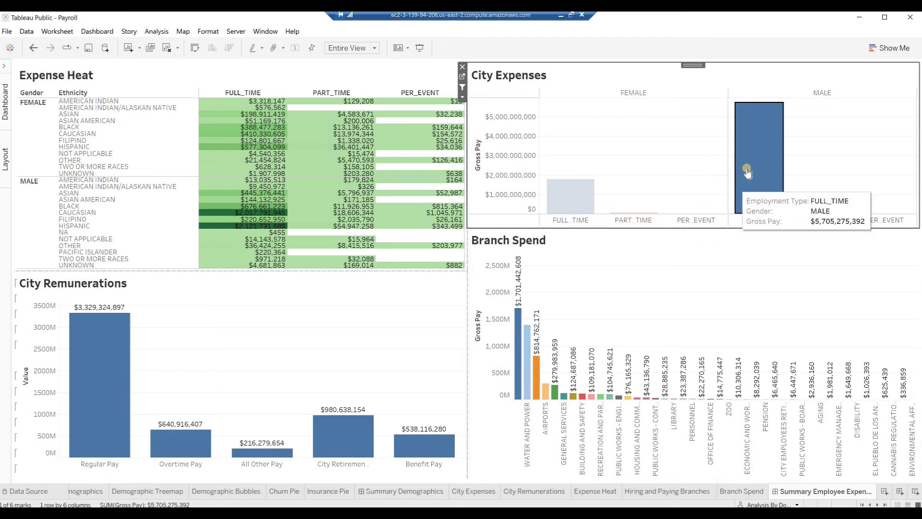
- Use City Remunerations as a filter, test it with the Overtime Pay bar, and clear the chart selections
left_click(235, 271)
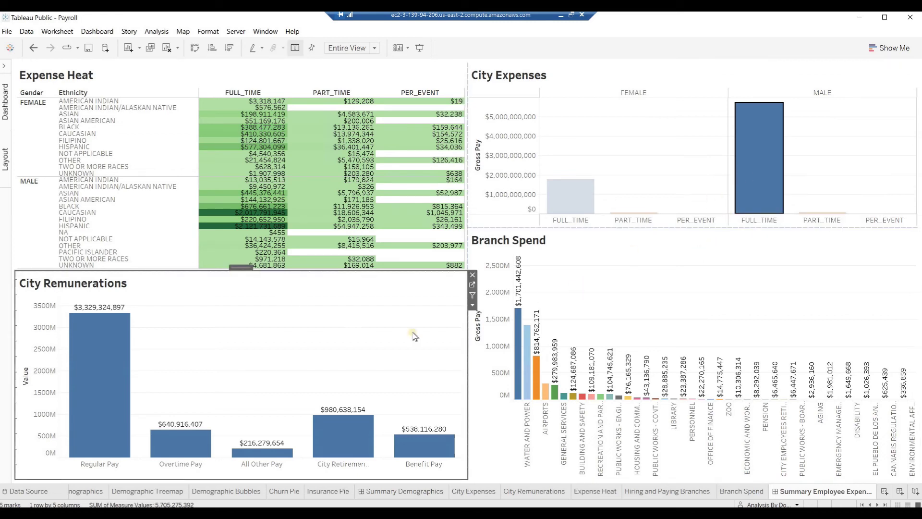
left_click(473, 294)
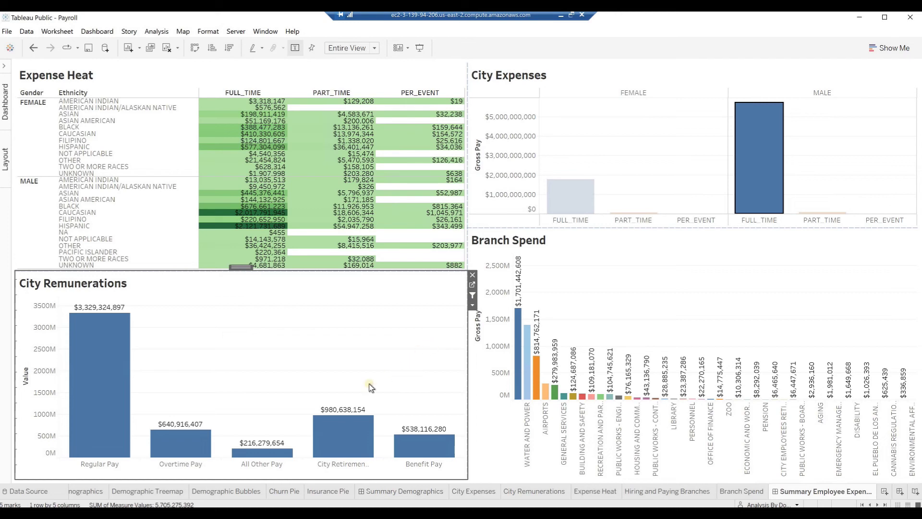
left_click(180, 441)
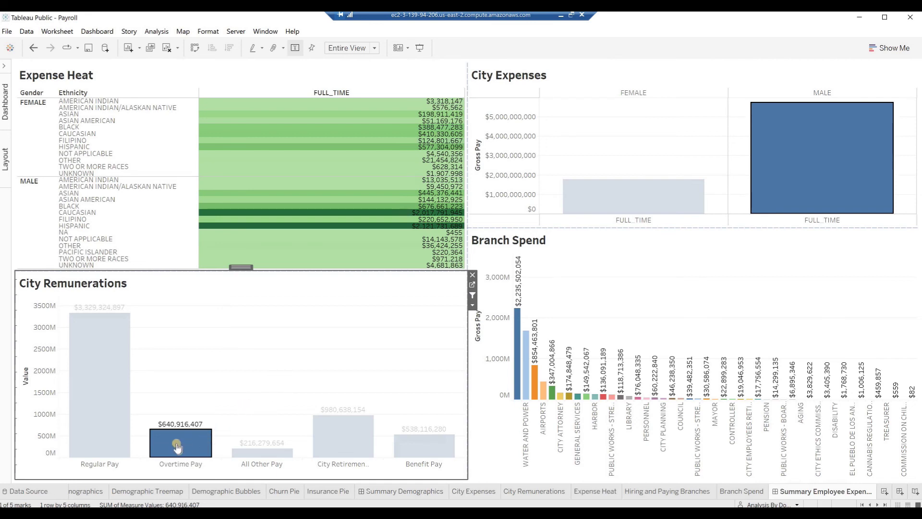
mouse_move(177, 446)
left_click(766, 247)
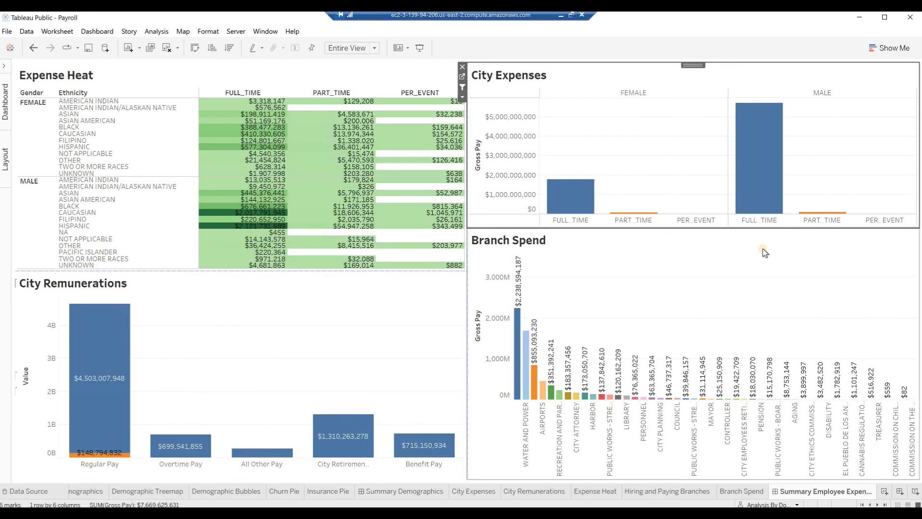
- Use Branch Spend as a filter, test it with the WATER AND POWER bar, and clear the selection
left_click(764, 249)
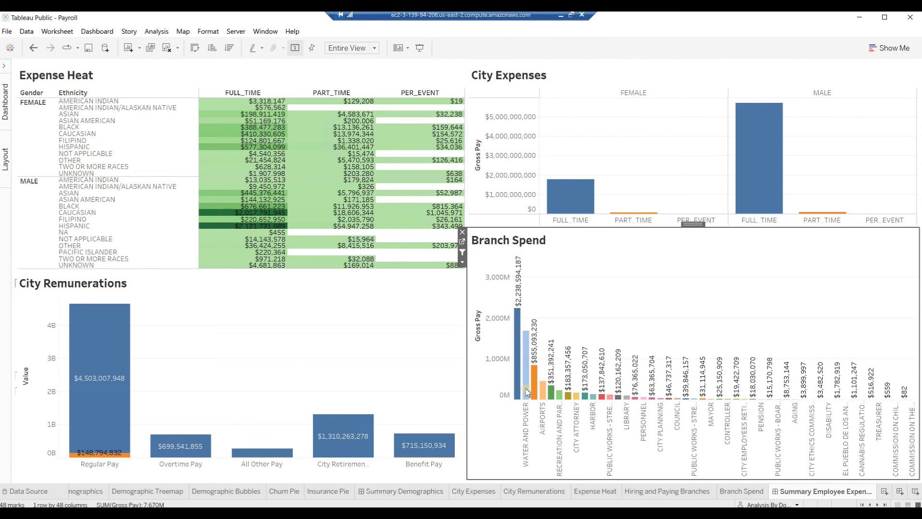
mouse_move(526, 391)
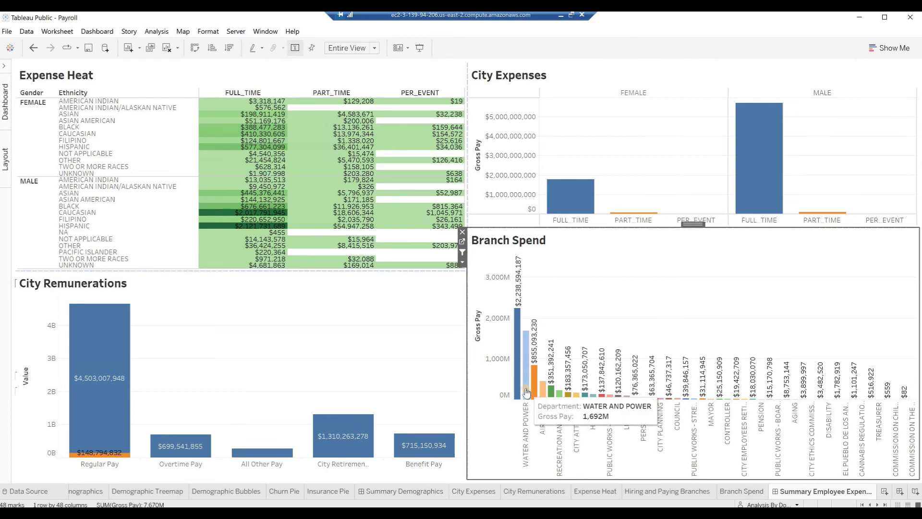
left_click(527, 392)
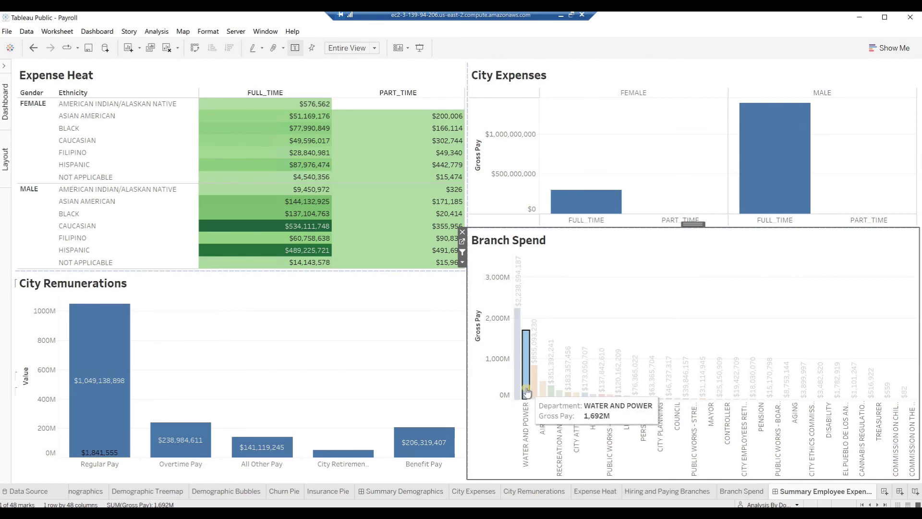
left_click(490, 419)
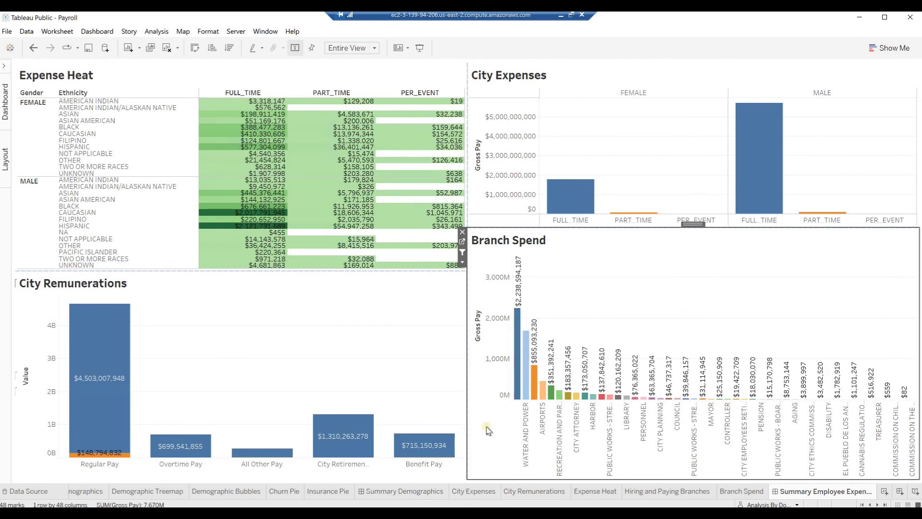
- Capture a full-screen screenshot of the dashboard in presentation mode and return to the editing view
key("F7")
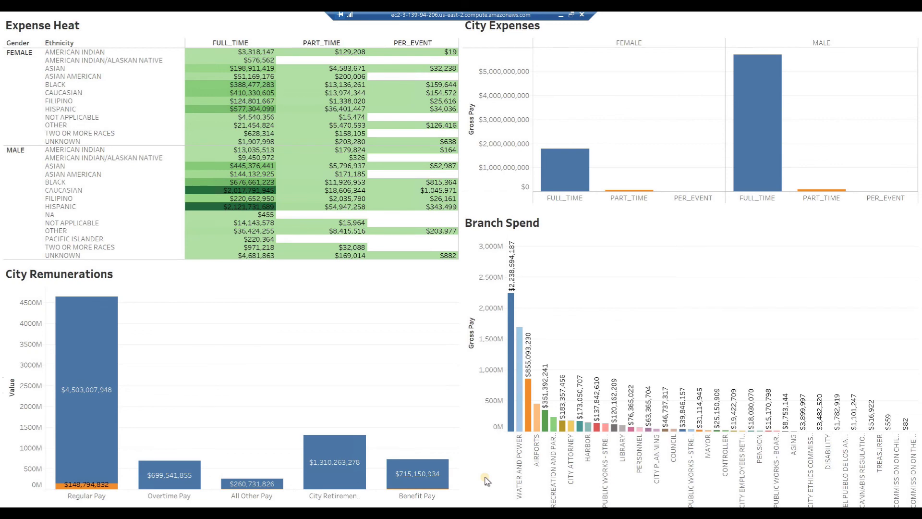
key("super+shift+s")
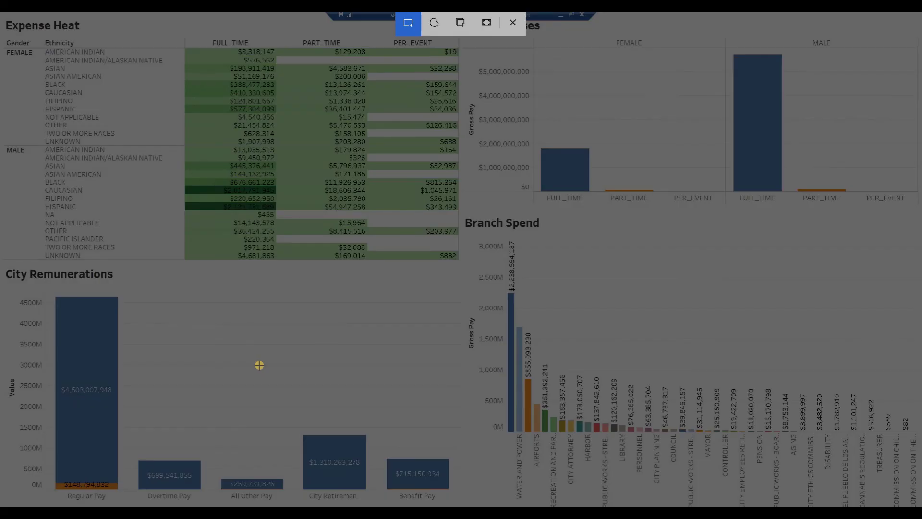
left_click(486, 25)
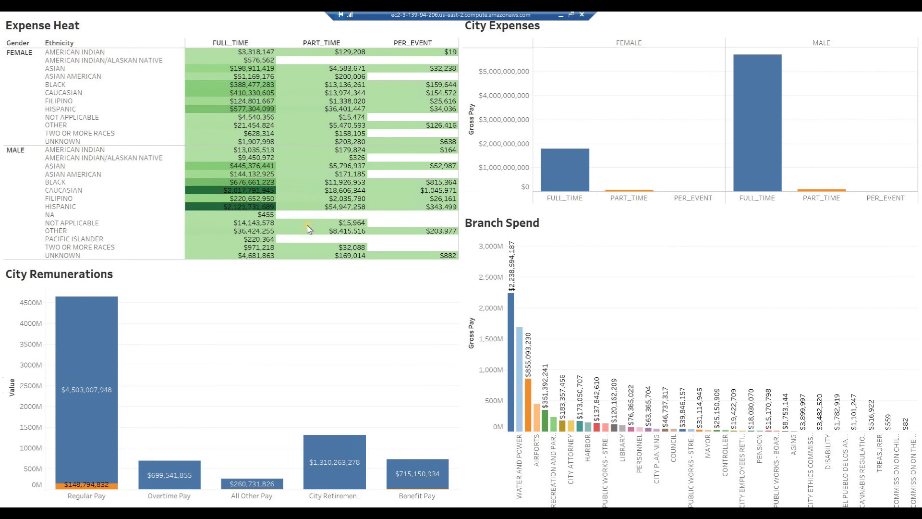
key("Escape")
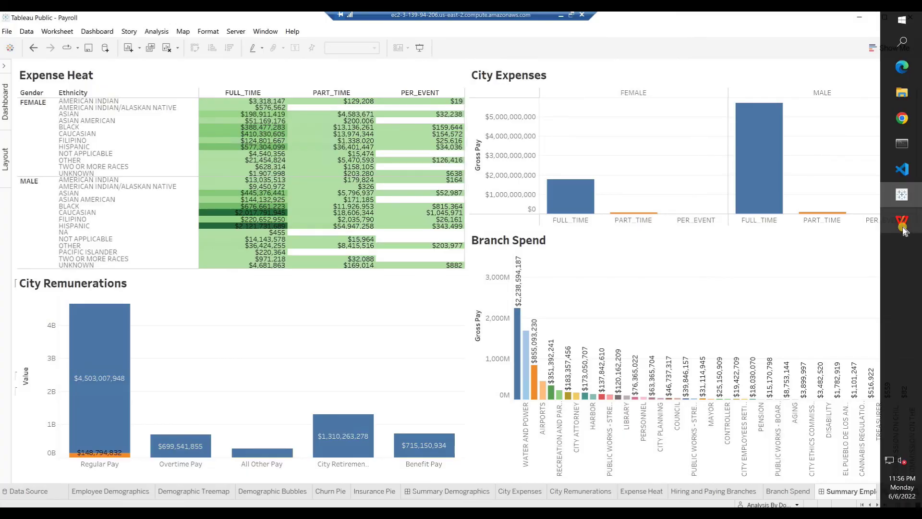
- Switch to WPS Office and open the recent presentation Tableau-Payroll-Project-Reports.pptx
left_click(904, 230)
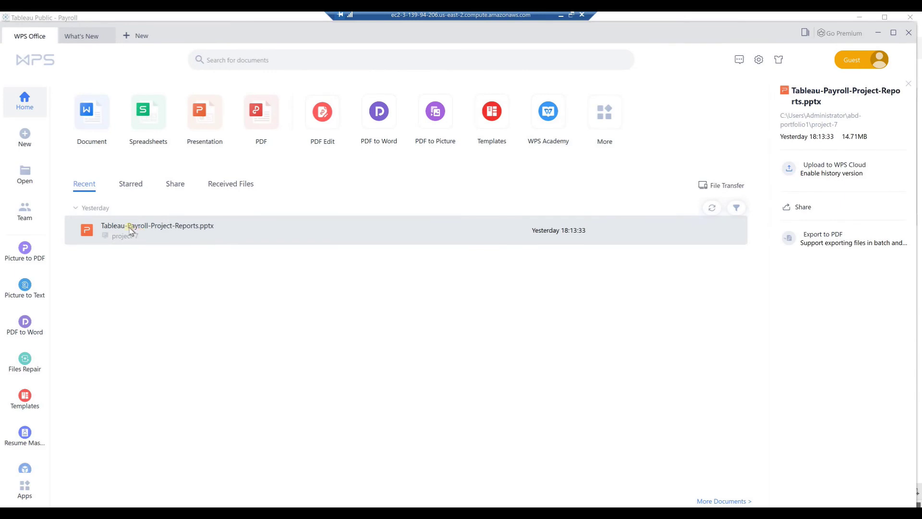
mouse_move(88, 236)
left_click(89, 234)
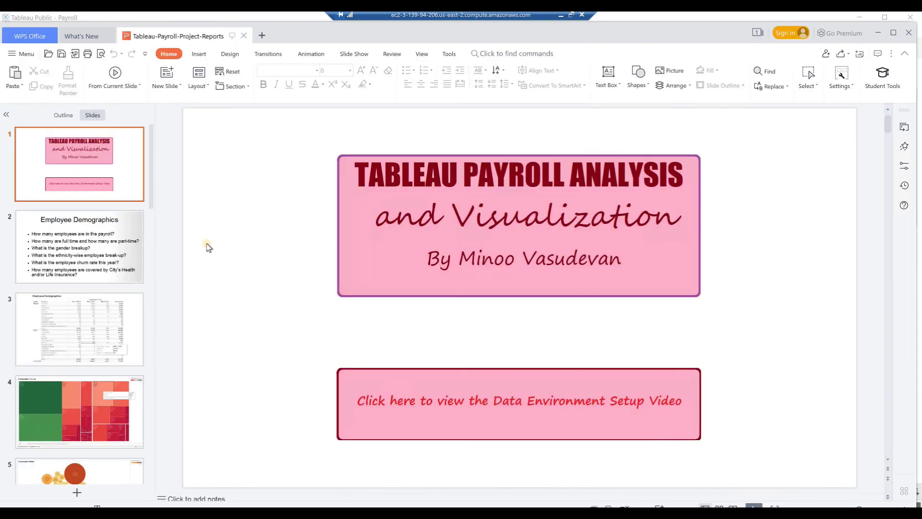